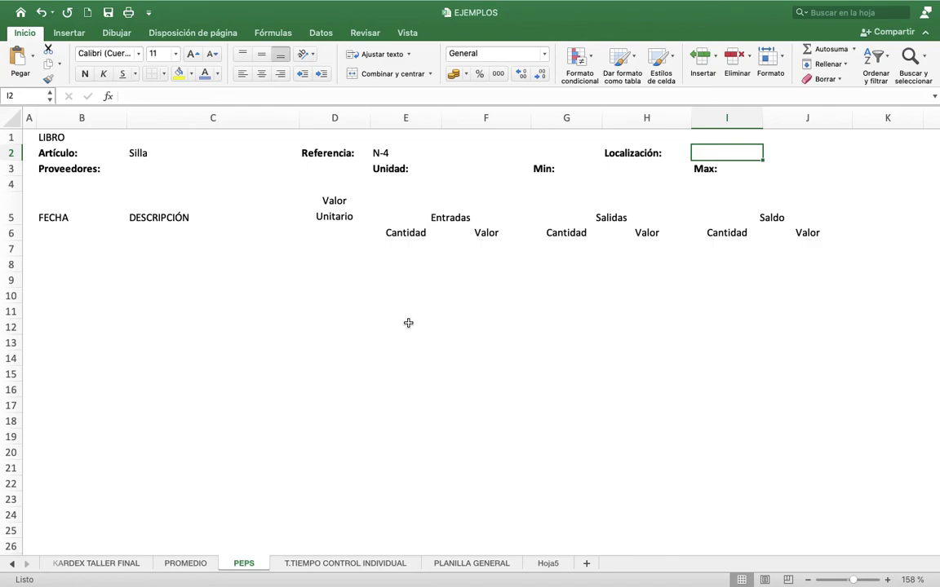
Fill in the card's Localización as S.V.2 and its Proveedores as Muebles Fiesta in C3
{"action": "type", "text": "S.V.2"}
{"action": "key", "text": "Return"}
{"action": "key", "text": "Up"}
{"action": "key", "text": "Left"}
{"action": "key", "text": "Left"}
{"action": "key", "text": "Left"}
{"action": "key", "text": "Left"}
{"action": "key", "text": "Left"}
{"action": "key", "text": "Left"}
{"action": "key", "text": "Down"}
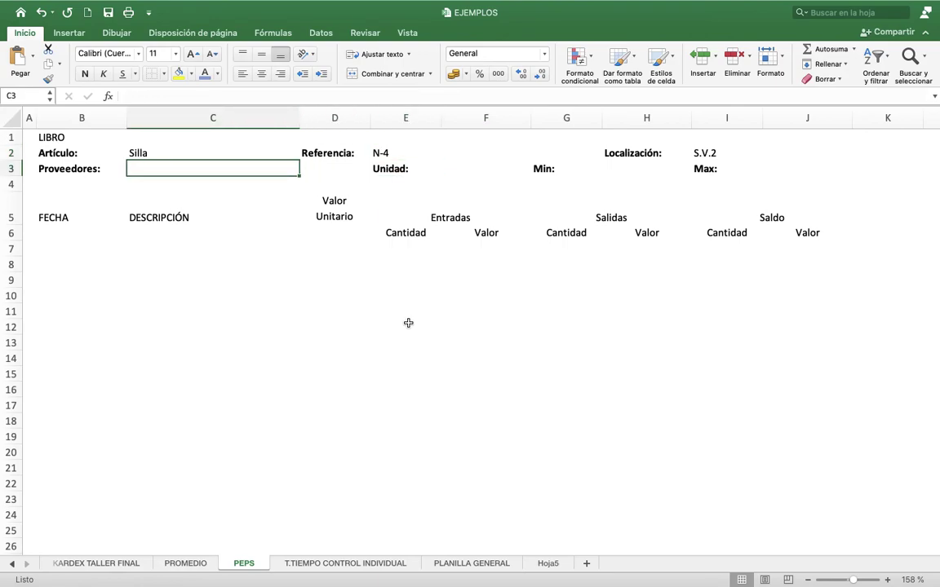
{"action": "type", "text": "Mue"}
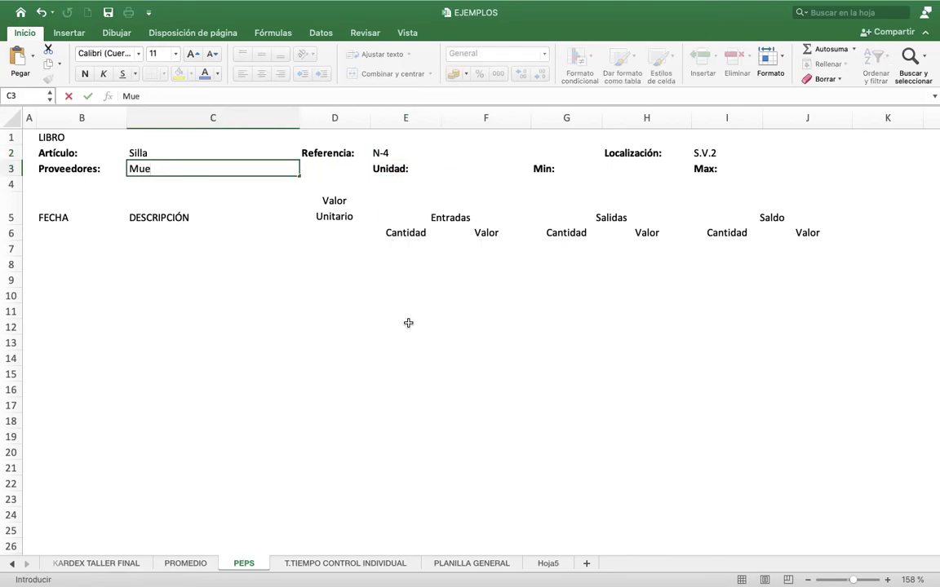
{"action": "type", "text": "bles Fiesta"}
{"action": "key", "text": "Return"}
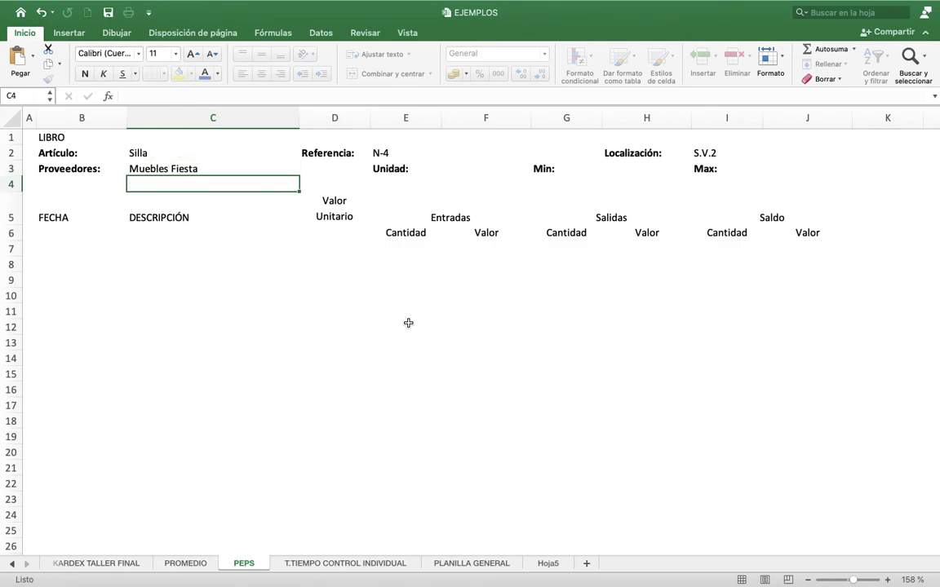
Set the card's unit of measure to "Unidad" in cell F3, beside the Unidad label
{"action": "key", "text": "Up"}
{"action": "key", "text": "Right"}
{"action": "key", "text": "Right"}
{"action": "key", "text": "Right"}
{"action": "key", "text": "Left"}
{"action": "key", "text": "Left"}
{"action": "key", "text": "Right"}
{"action": "key", "text": "Right"}
{"action": "type", "text": "Unidad"}
{"action": "key", "text": "Return"}
Enter 10 as the minimum stock in cell H3
{"action": "key", "text": "Up"}
{"action": "key", "text": "Right"}
{"action": "key", "text": "Right"}
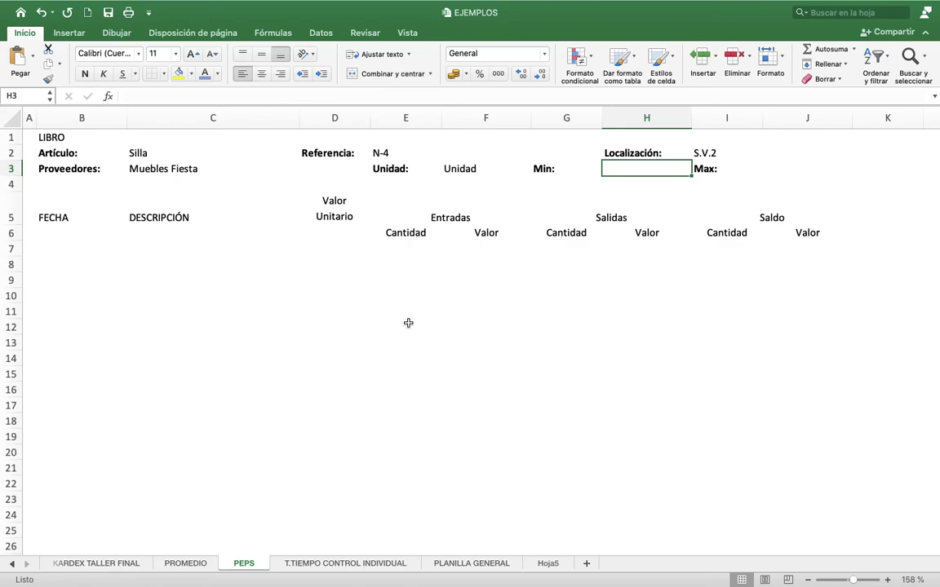
{"action": "key", "text": "Left"}
{"action": "key", "text": "Left"}
{"action": "key", "text": "Right"}
{"action": "key", "text": "Right"}
{"action": "type", "text": "10"}
Enter 40 as the maximum stock in cell J3
{"action": "key", "text": "Right"}
{"action": "key", "text": "Right"}
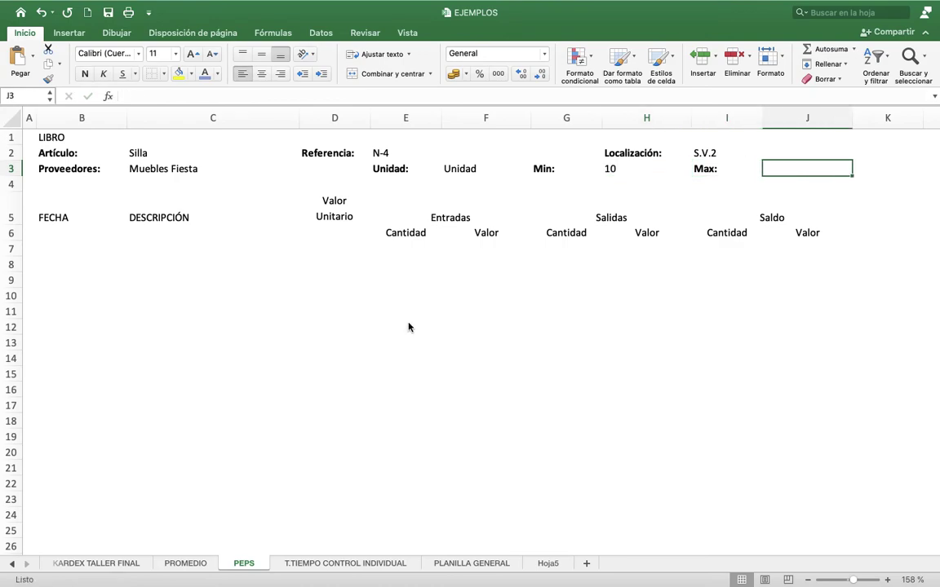
{"action": "key", "text": "Left"}
{"action": "key", "text": "Right"}
{"action": "type", "text": "40"}
{"action": "key", "text": "Left"}
Check the first transaction on the Ejemplo PEPS slide and enter its date, 1 April, in cell B6 of the workbook
{"action": "key", "text": "Left"}
{"action": "key", "text": "Right"}
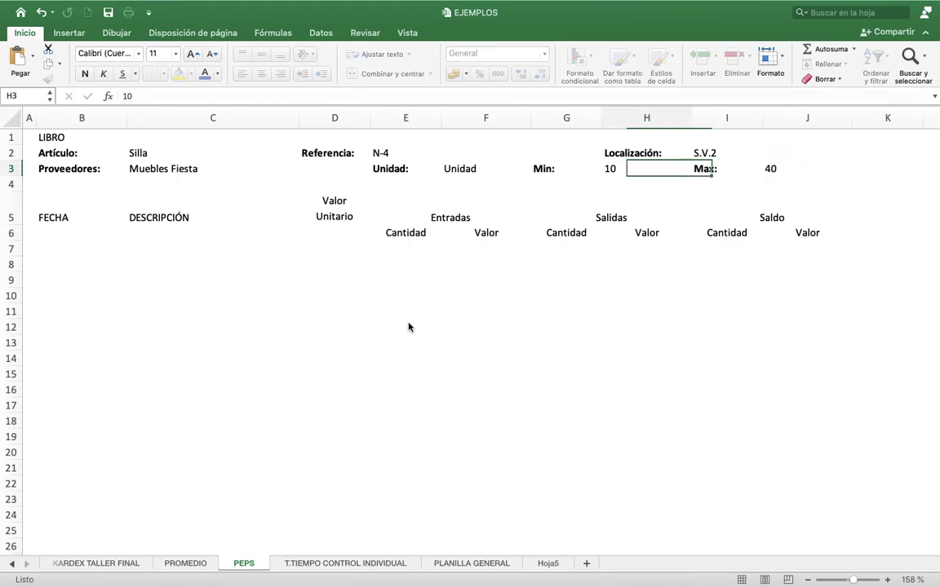
{"action": "key", "text": "Left"}
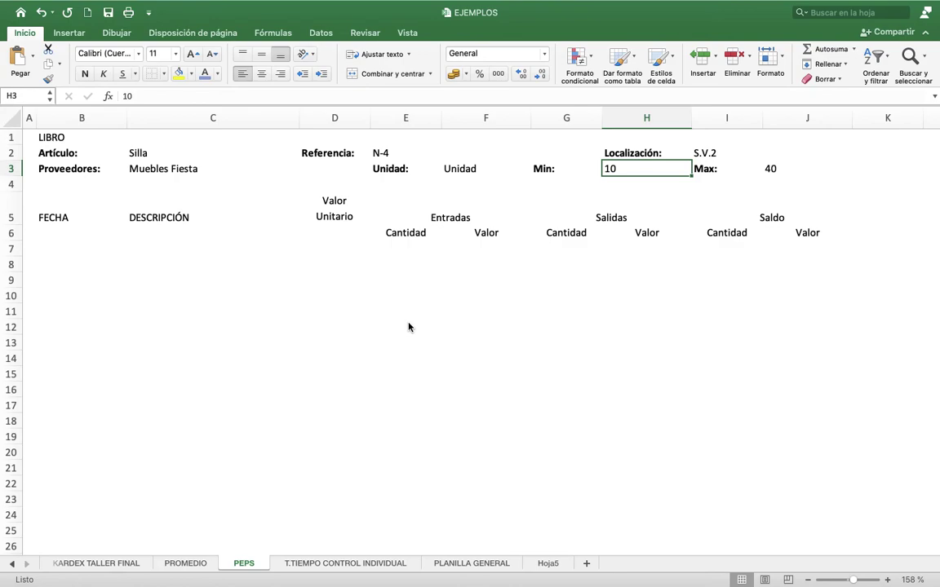
{"action": "key", "text": "Left"}
{"action": "key", "text": "Left"}
{"action": "key", "text": "Left"}
{"action": "key", "text": "Left"}
{"action": "key", "text": "Left"}
{"action": "key", "text": "Left"}
{"action": "key", "text": "Down"}
{"action": "key", "text": "Down"}
{"action": "key", "text": "Down"}
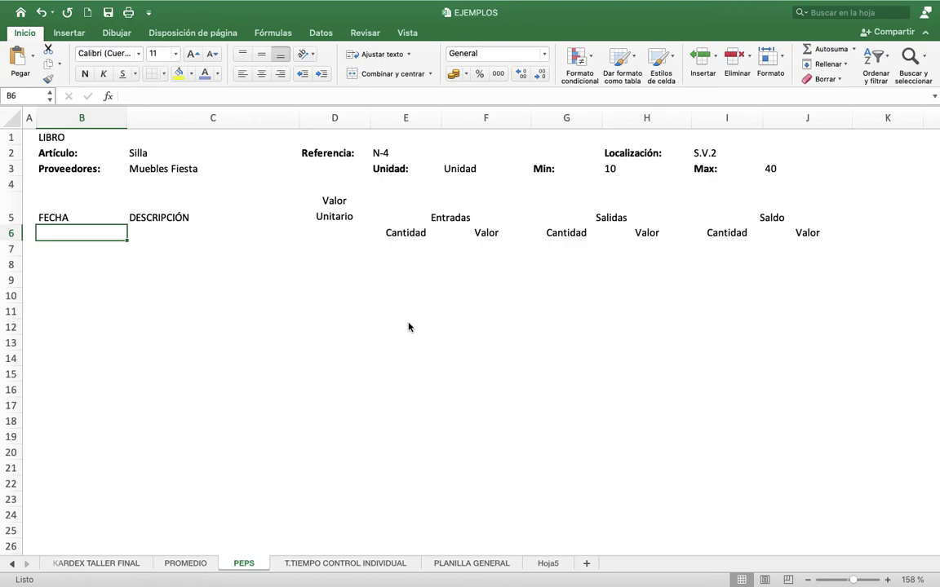
{"action": "key", "text": "ctrl+Left"}
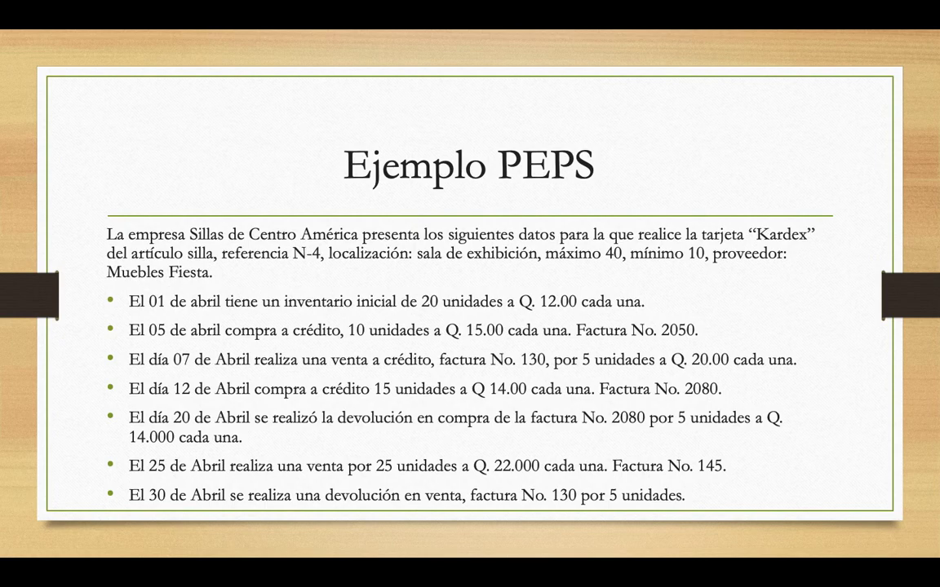
{"action": "left_click", "coordinate": [472, 558]}
{"action": "type", "text": "01 abri"}
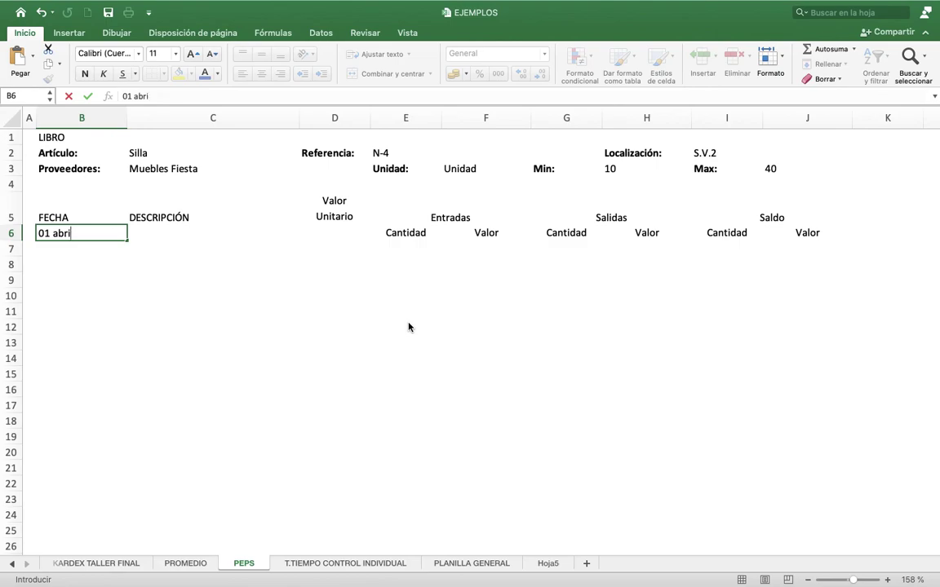
{"action": "key", "text": "Return"}
{"action": "key", "text": "Up"}
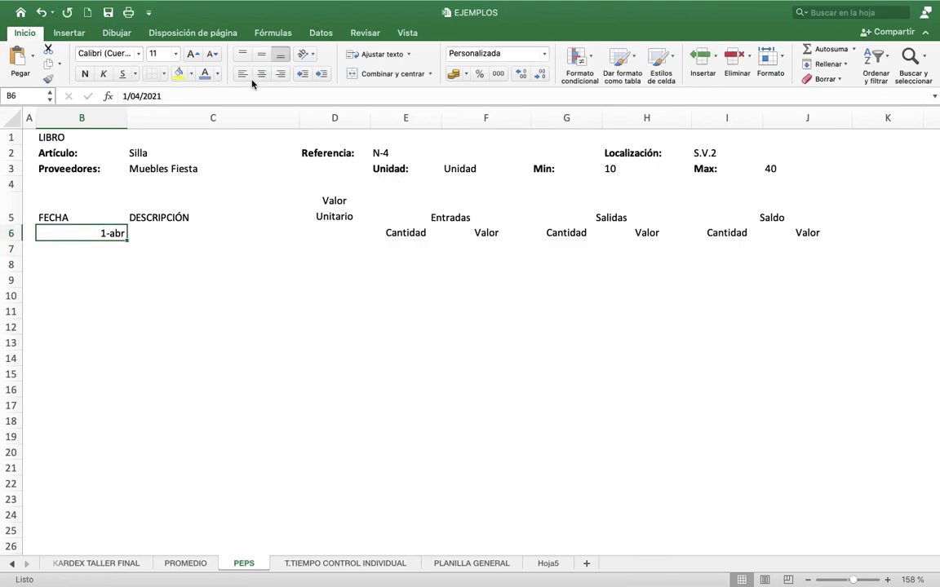
{"action": "key", "text": "Right"}
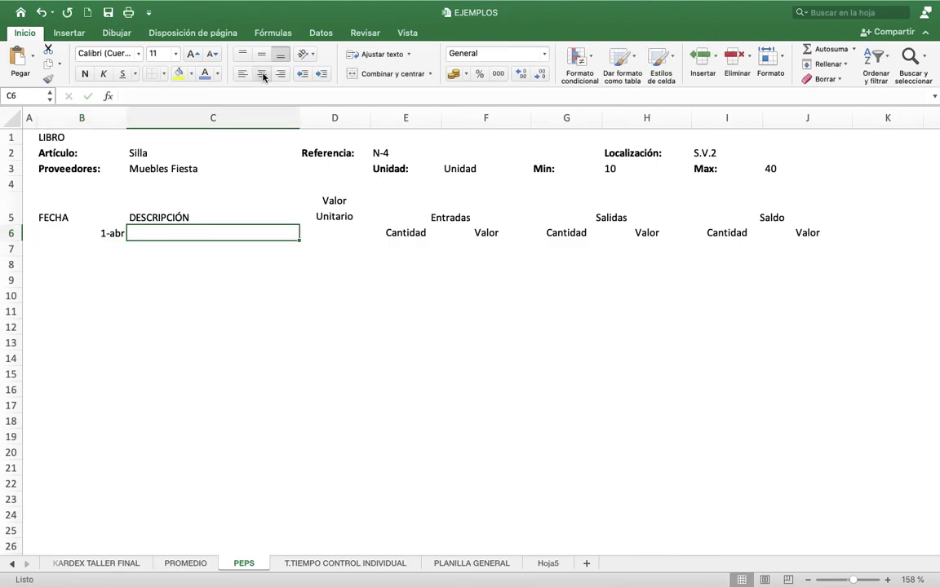
{"action": "type", "text": "Inventa"}
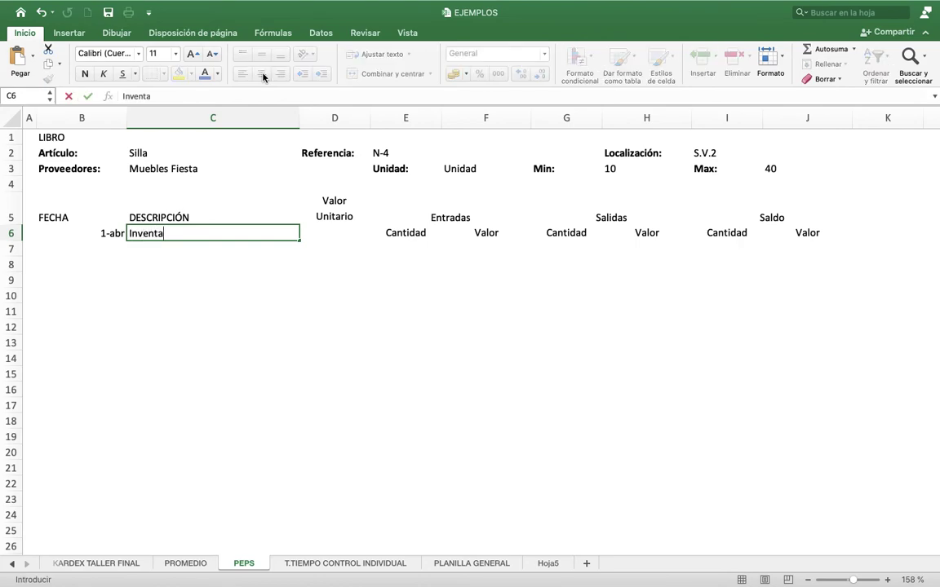
{"action": "key", "text": "Escape"}
{"action": "key", "text": "Left"}
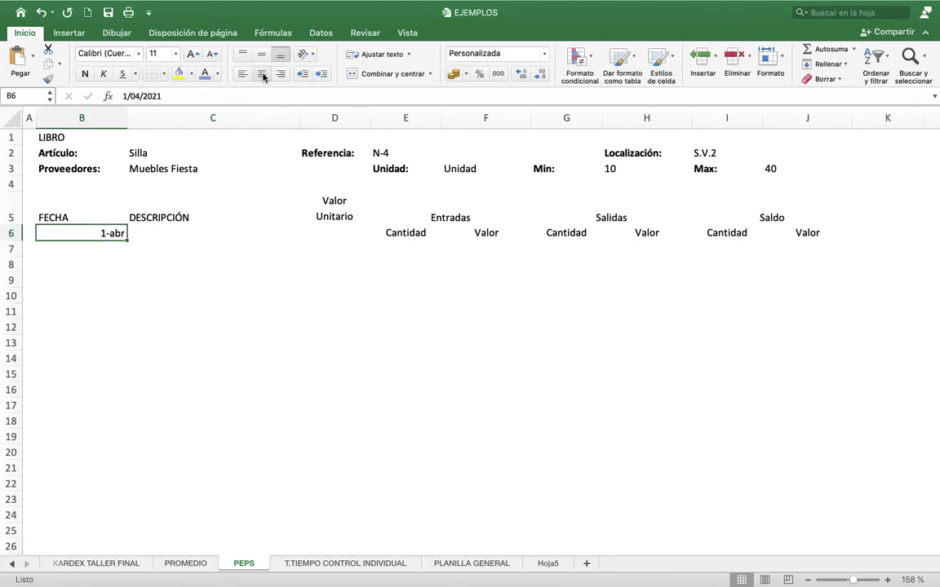
Move the 1 April date from B6 down to B7, below the column headings
{"action": "key", "text": "ctrl+x"}
{"action": "key", "text": "Down"}
{"action": "key", "text": "ctrl+v"}
{"action": "key", "text": "Up"}
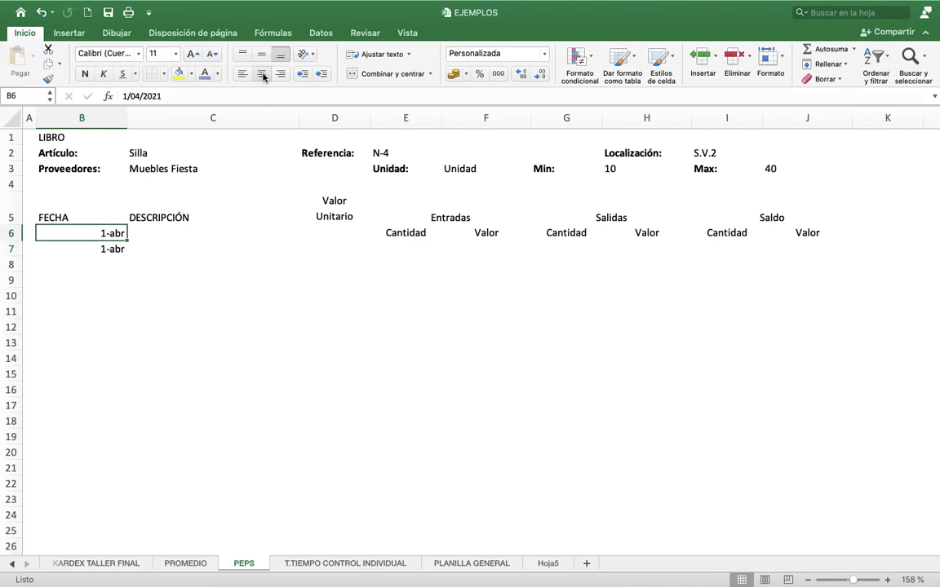
Enter "Inventario Inicial" as the description in cell C7
{"action": "key", "text": "Down"}
{"action": "key", "text": "Right"}
{"action": "type", "text": "Inventario Inci"}
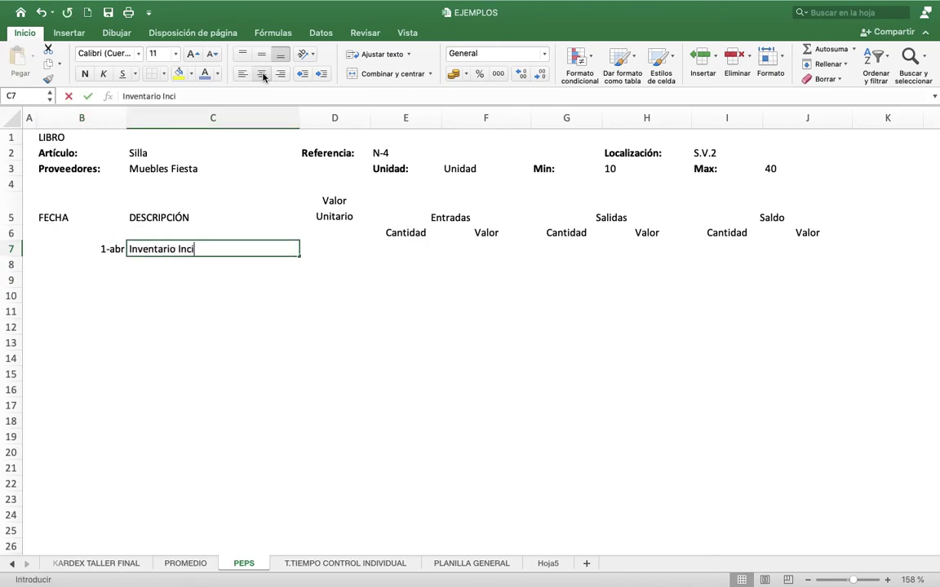
{"action": "key", "text": "BackSpace"}
{"action": "key", "text": "BackSpace"}
{"action": "type", "text": "icial"}
{"action": "key", "text": "Return"}
{"action": "key", "text": "Up"}
Using the exercise slide's data, enter a unit value of 12 in D7 and an Entradas quantity of 20 in E7
{"action": "key", "text": "Right"}
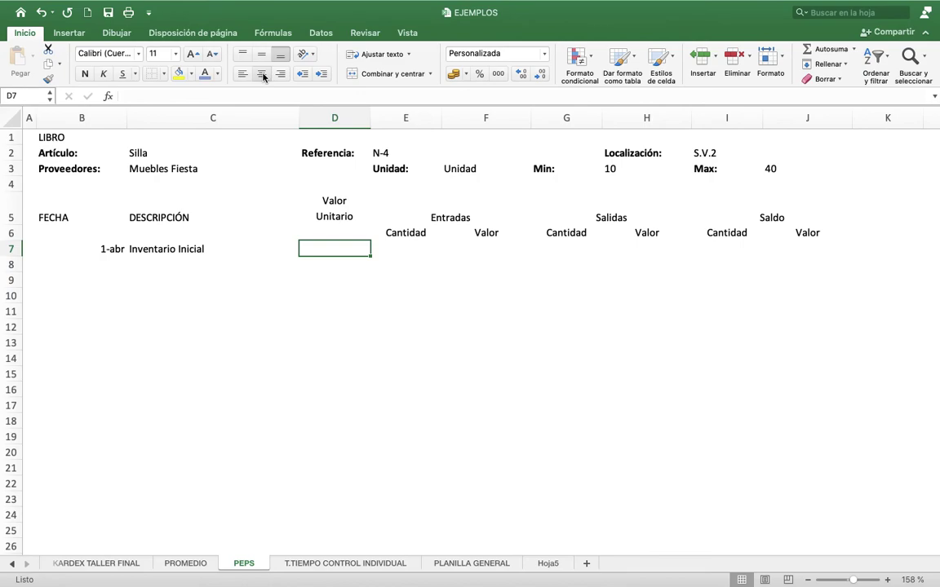
{"action": "key", "text": "ctrl+Left"}
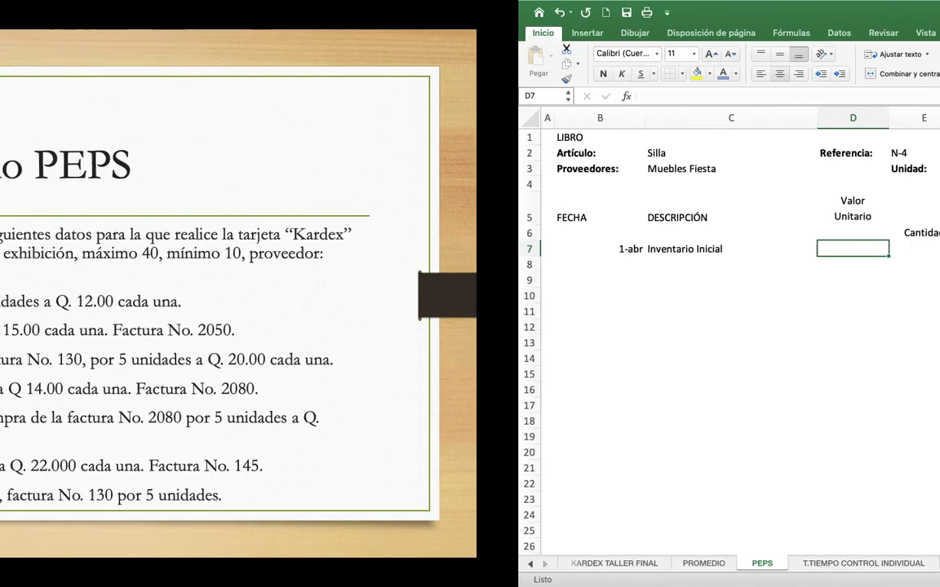
{"action": "key", "text": "ctrl+Right"}
{"action": "type", "text": "12"}
{"action": "key", "text": "Tab"}
{"action": "key", "text": "ctrl+Left"}
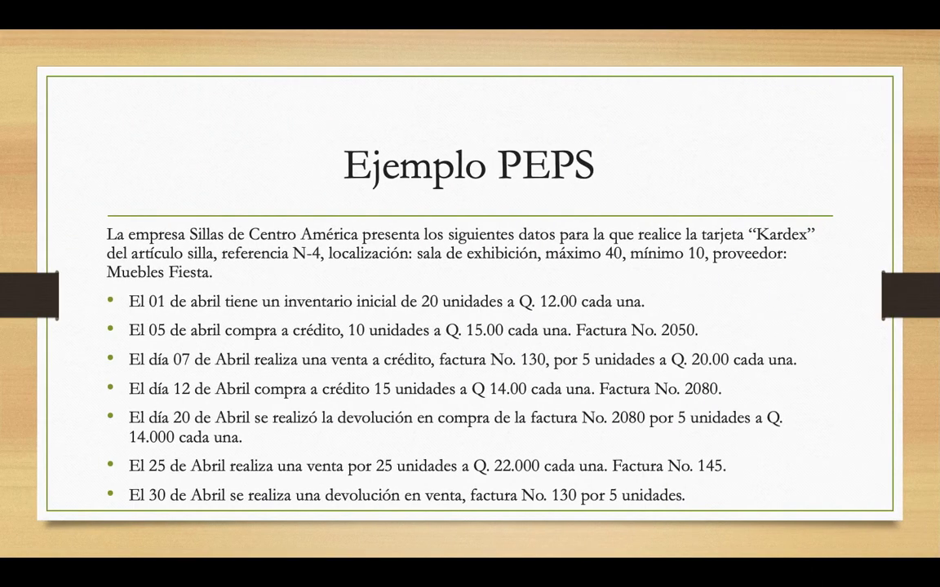
{"action": "key", "text": "ctrl+Right"}
{"action": "type", "text": "20"}
{"action": "key", "text": "Tab"}
Try to calculate the Entradas value in F7 with the formula =D7+E7
{"action": "type", "text": "="}
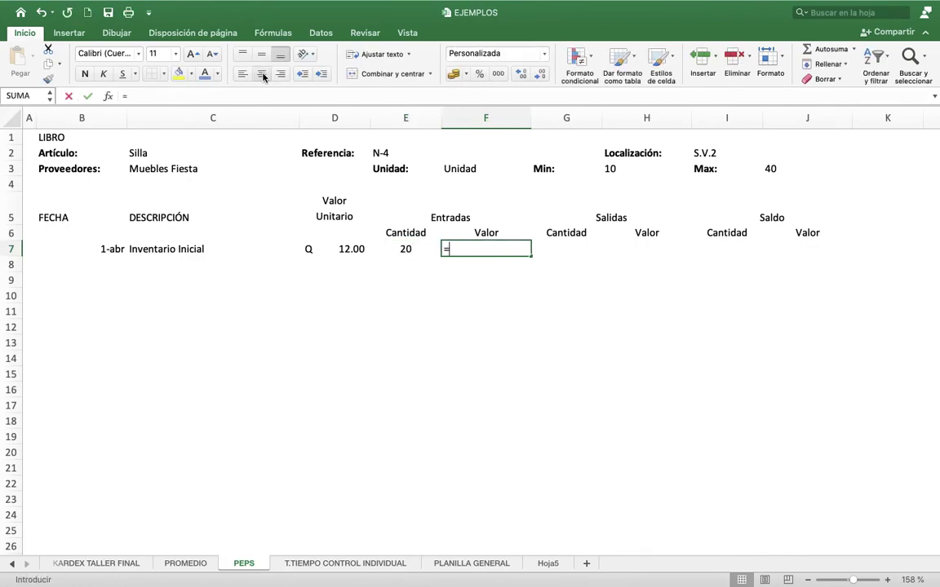
{"action": "key", "text": "Left"}
{"action": "key", "text": "Left"}
{"action": "type", "text": "+"}
{"action": "key", "text": "Left"}
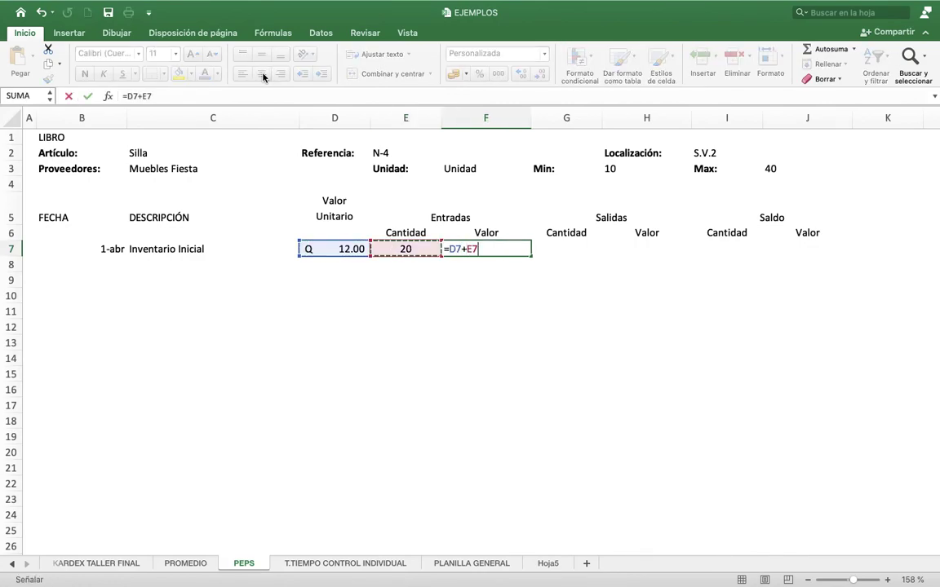
{"action": "key", "text": "Return"}
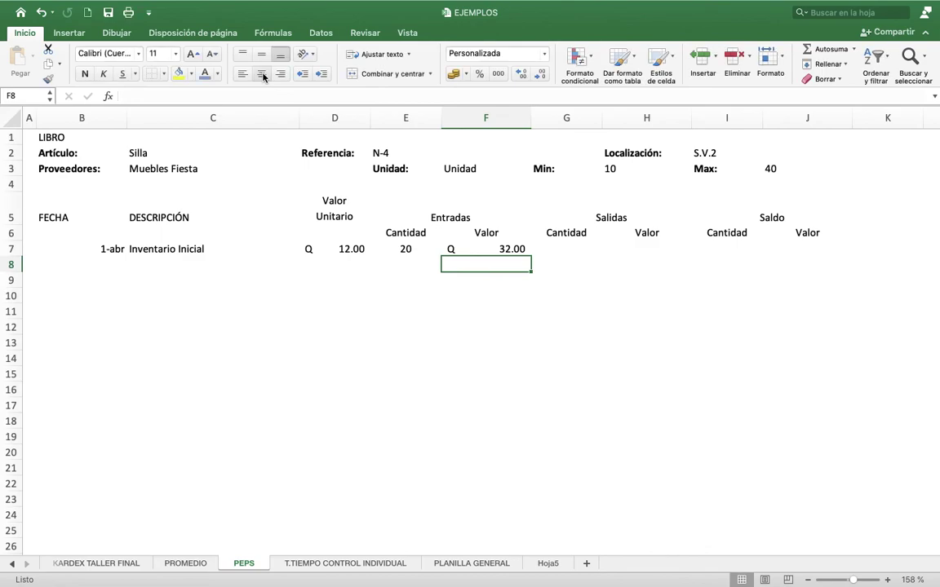
Replace the Entradas value formula in F7 with =D7*E7, multiplying unit value by quantity
{"action": "key", "text": "Up"}
{"action": "key", "text": "Left"}
{"action": "key", "text": "Right"}
{"action": "type", "text": "="}
{"action": "key", "text": "Left"}
{"action": "key", "text": "Left"}
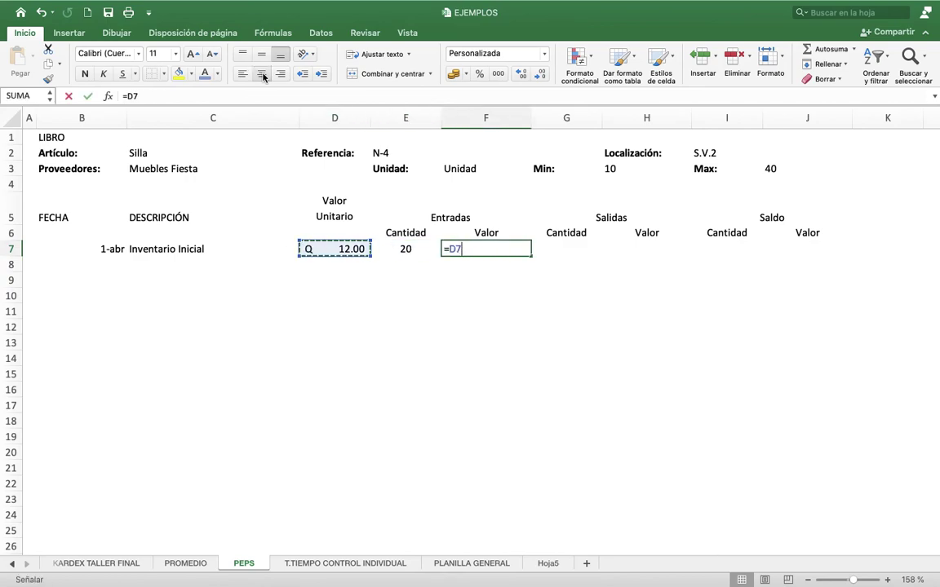
{"action": "type", "text": "+"}
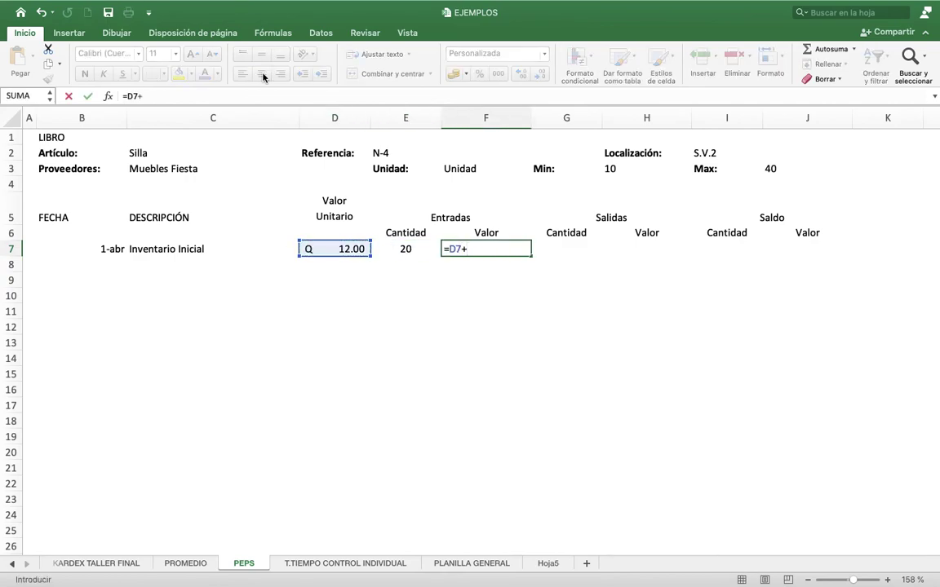
{"action": "key", "text": "Return"}
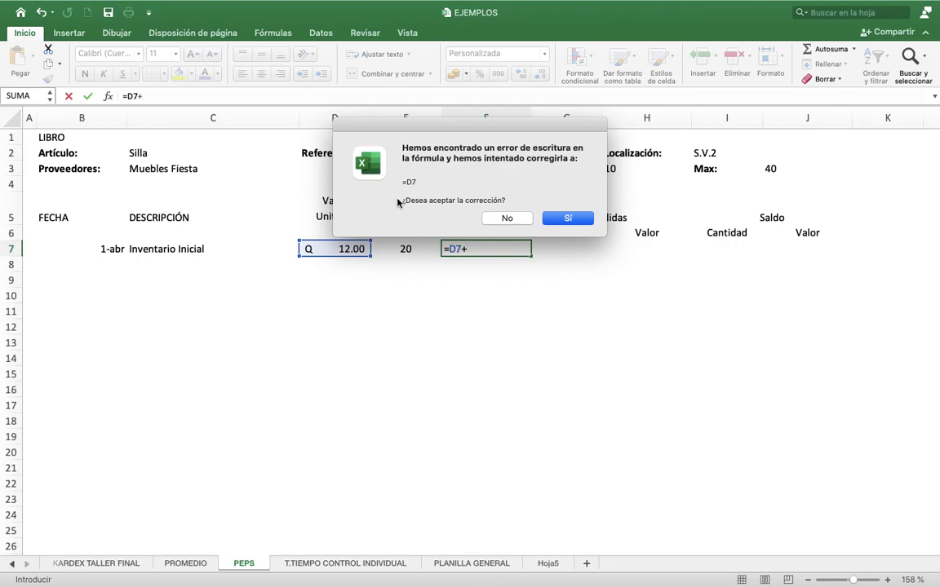
{"action": "left_click", "coordinate": [506, 218]}
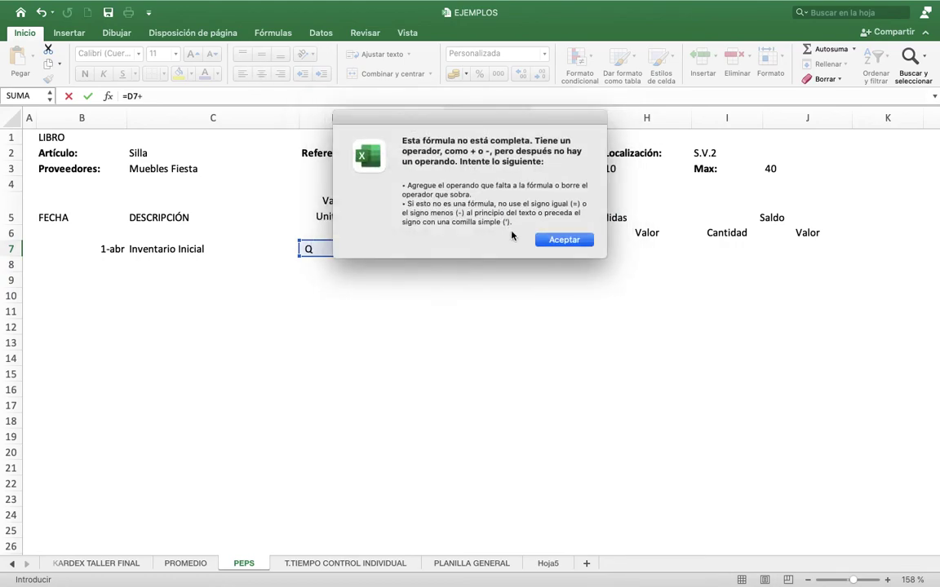
{"action": "left_click", "coordinate": [564, 240]}
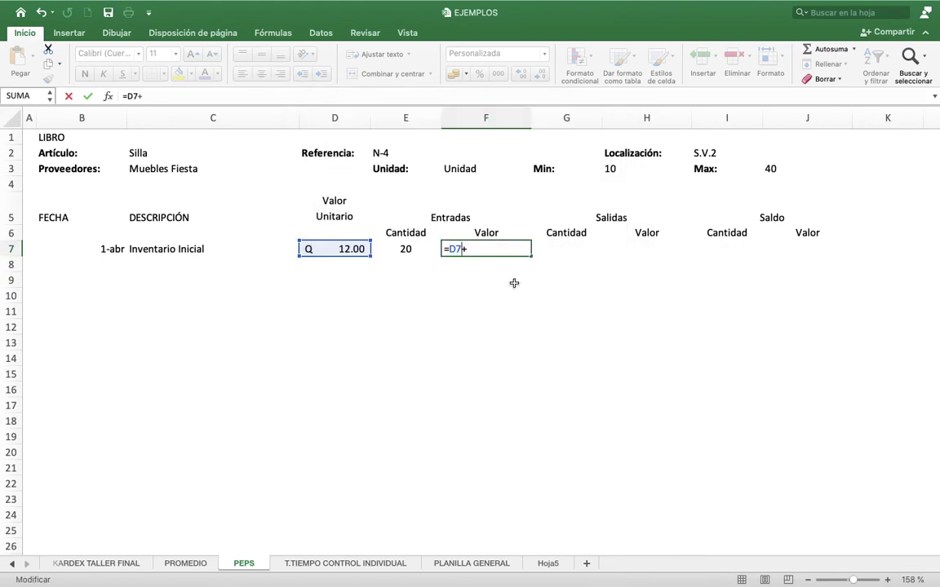
{"action": "key", "text": "BackSpace"}
{"action": "type", "text": "*"}
{"action": "key", "text": "Left"}
{"action": "left_click", "coordinate": [415, 251]}
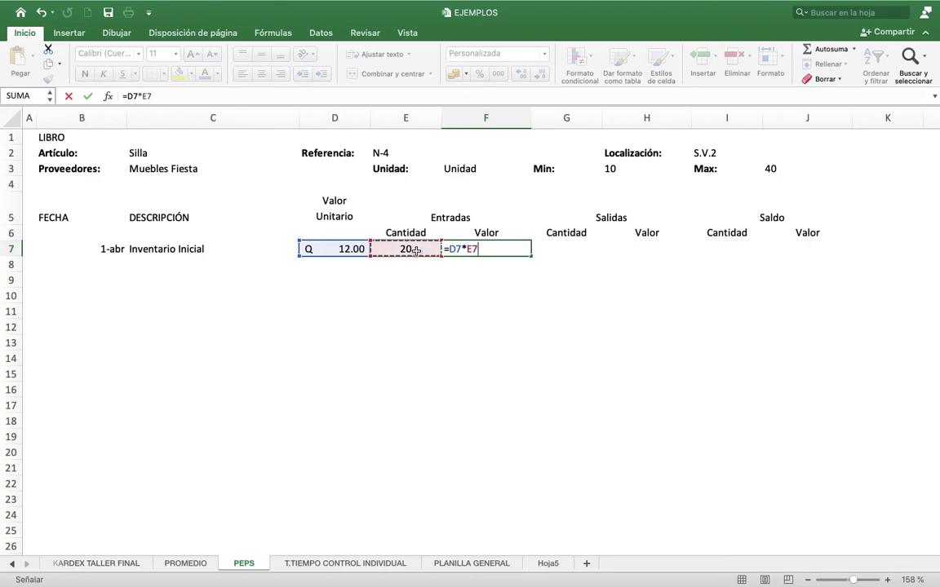
{"action": "key", "text": "Return"}
{"action": "key", "text": "Up"}
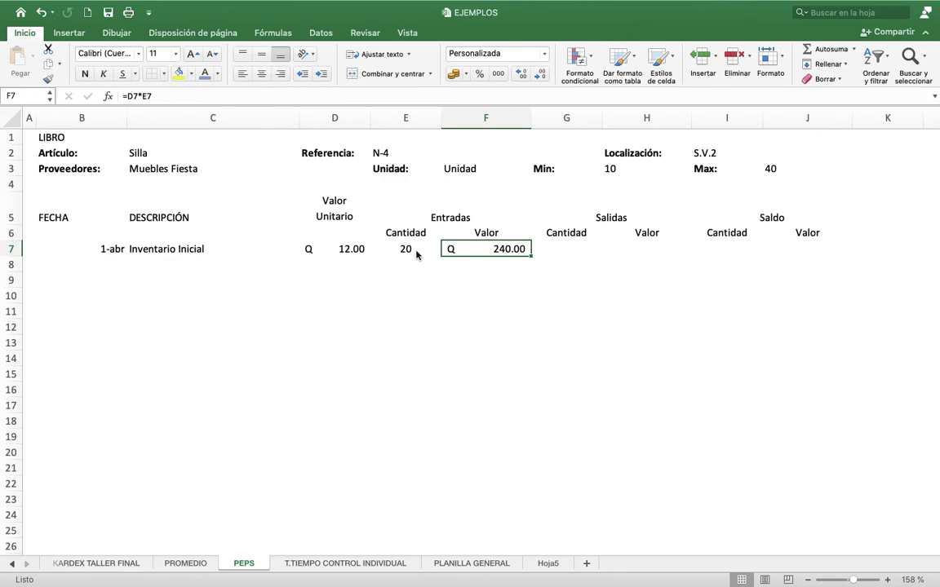
Link the Saldo quantity in I7 to the Entradas quantity with the formula +E7
{"action": "key", "text": "Left"}
{"action": "key", "text": "Left"}
{"action": "key", "text": "Right"}
{"action": "key", "text": "Right"}
{"action": "key", "text": "Right"}
{"action": "key", "text": "Right"}
{"action": "key", "text": "Right"}
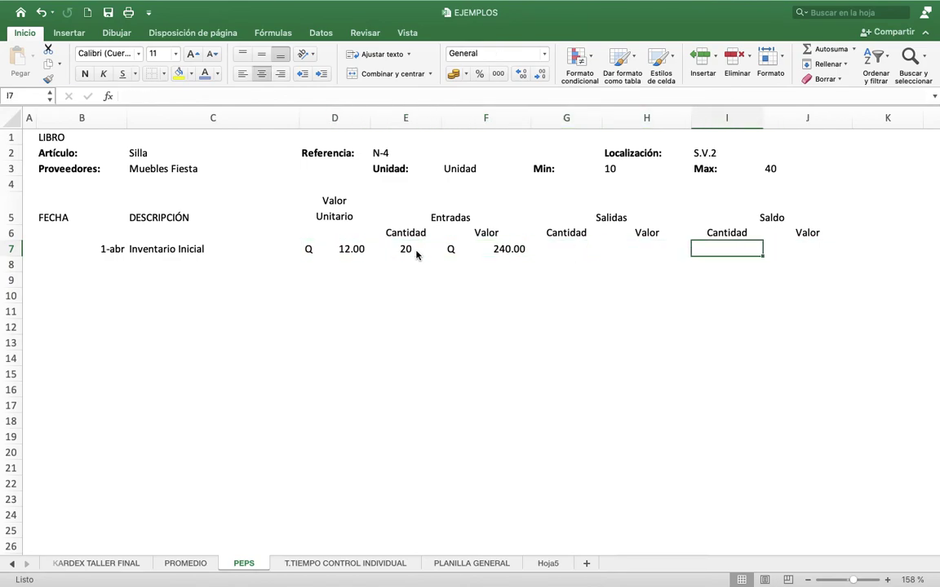
{"action": "type", "text": "+"}
{"action": "key", "text": "Left"}
{"action": "key", "text": "Left"}
{"action": "key", "text": "Left"}
{"action": "key", "text": "Left"}
{"action": "key", "text": "Return"}
{"action": "key", "text": "Up"}
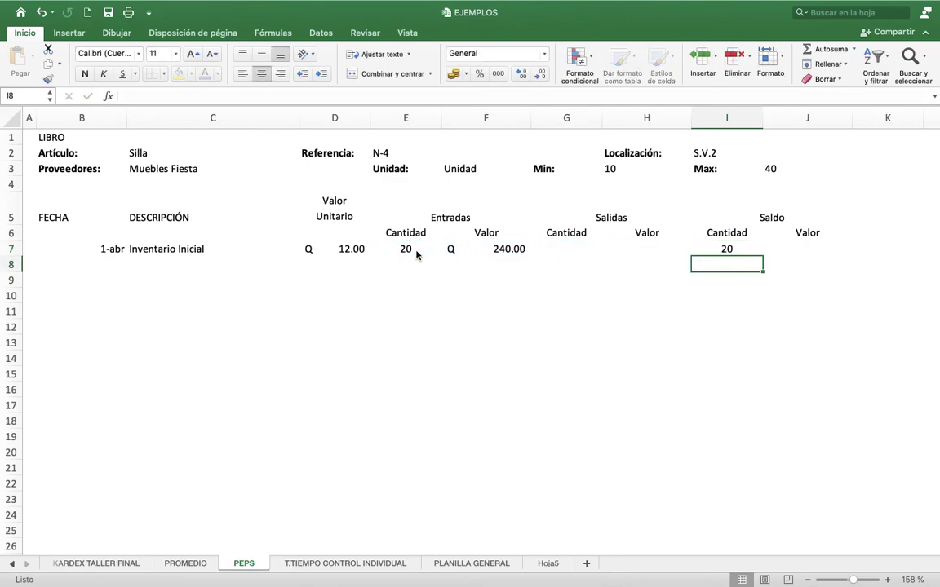
Link the Saldo value in J7 to the Entradas value with the formula +F7
{"action": "key", "text": "Right"}
{"action": "type", "text": "+"}
{"action": "key", "text": "Left"}
{"action": "key", "text": "Left"}
{"action": "key", "text": "Left"}
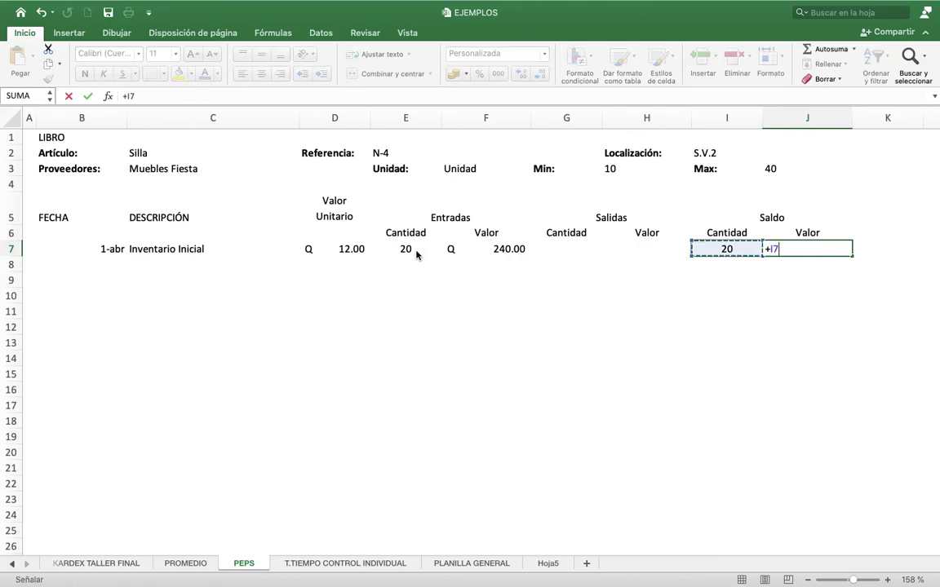
{"action": "key", "text": "Left"}
{"action": "key", "text": "Return"}
{"action": "key", "text": "Up"}
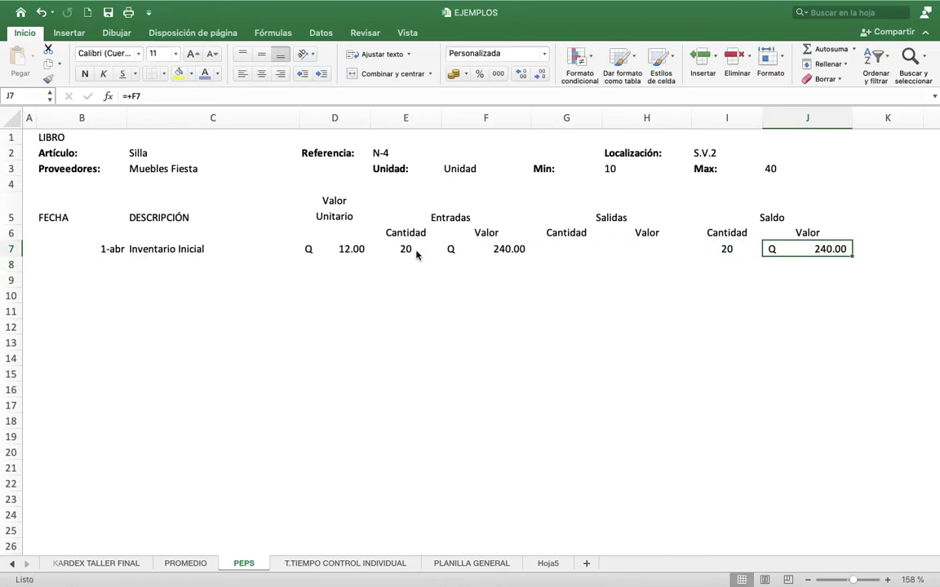
{"action": "key", "text": "Left"}
{"action": "key", "text": "Left"}
{"action": "key", "text": "Left"}
{"action": "key", "text": "Left"}
{"action": "key", "text": "Left"}
{"action": "key", "text": "Left"}
{"action": "key", "text": "Left"}
{"action": "key", "text": "Left"}
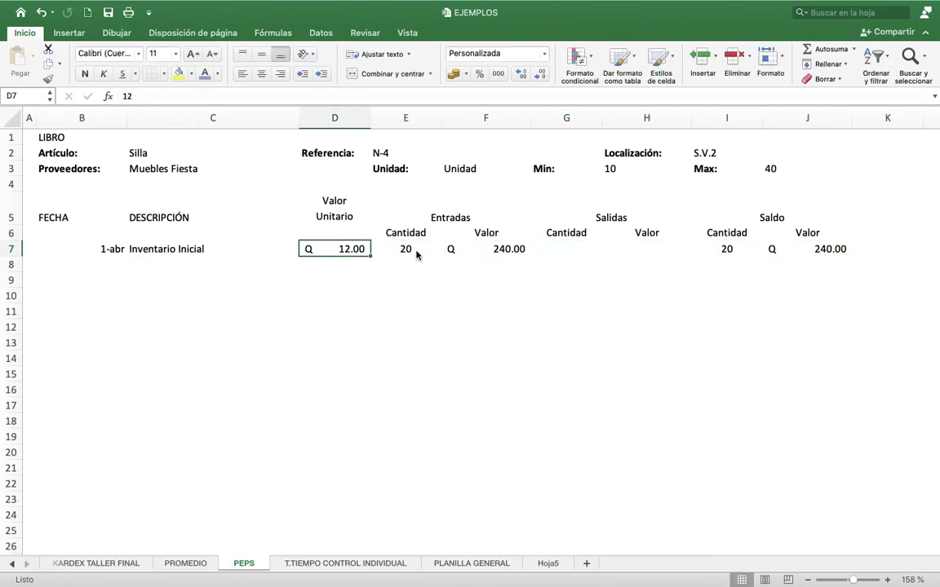
{"action": "key", "text": "Right"}
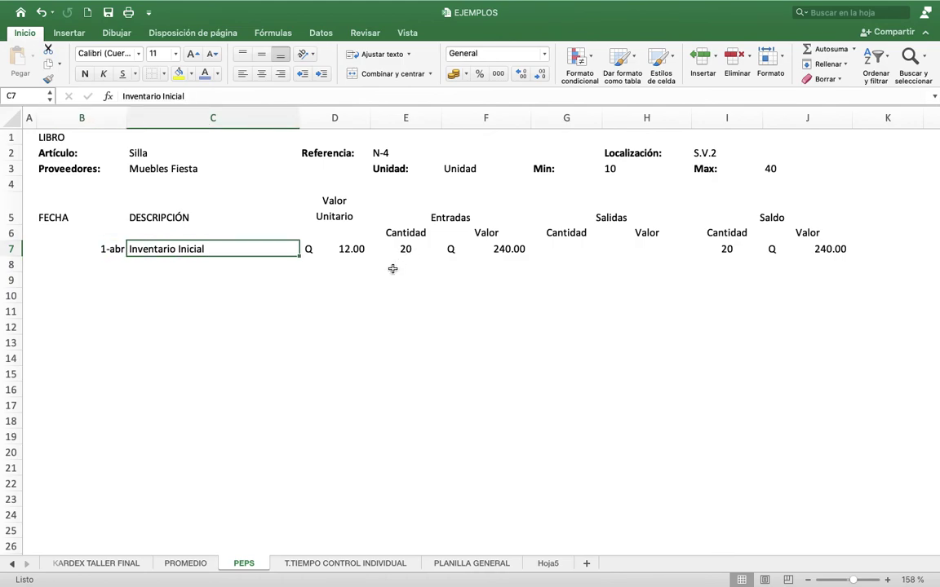
Look up the next transaction on the exercise slide and enter its date, 05 abr, in B8
{"action": "key", "text": "super+Tab"}
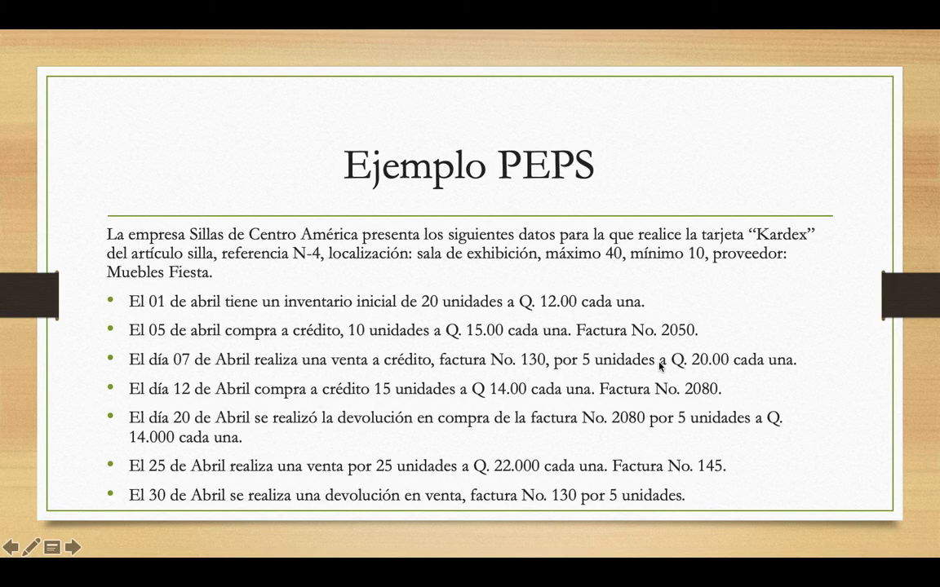
{"action": "key", "text": "super+Tab"}
{"action": "key", "text": "Left"}
{"action": "key", "text": "Down"}
{"action": "type", "text": "05 abr"}
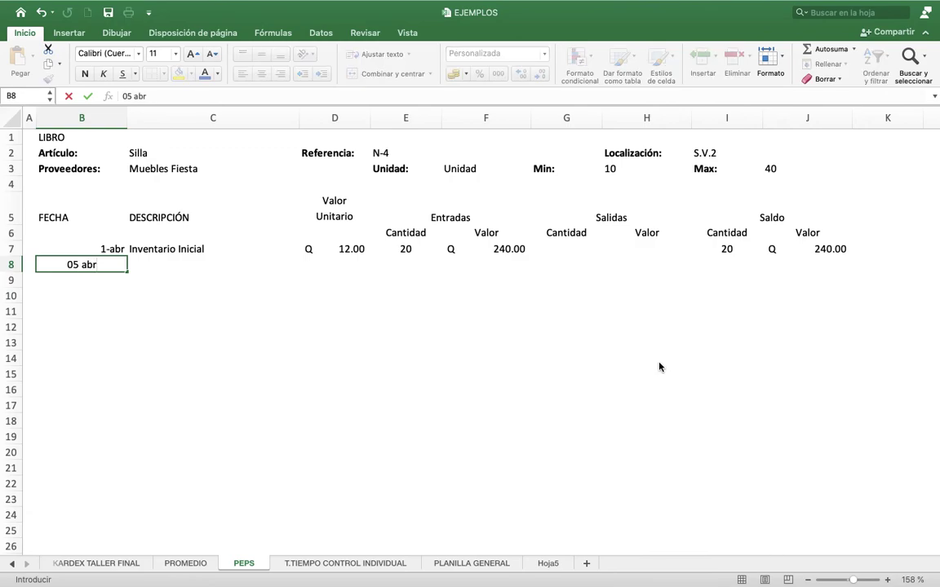
{"action": "key", "text": "Return"}
{"action": "key", "text": "Up"}
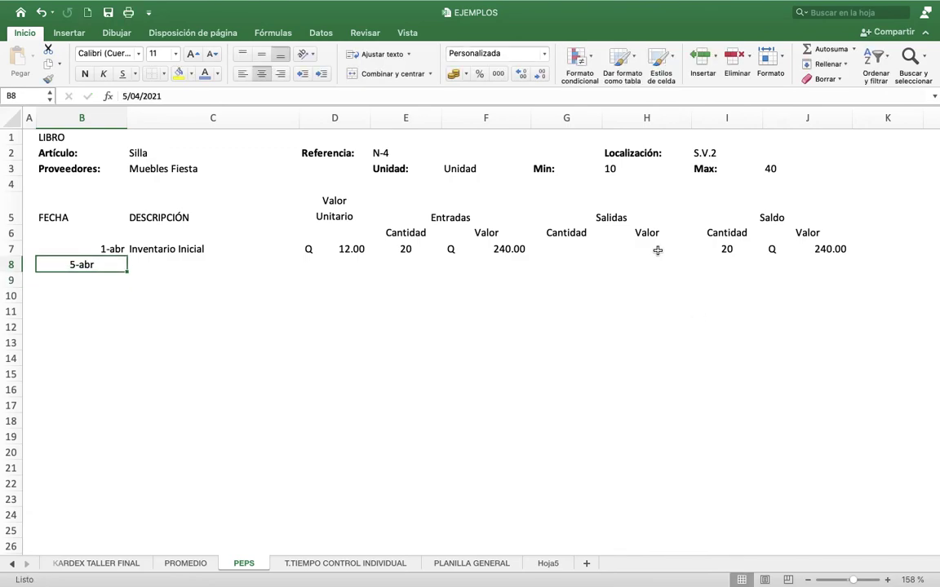
Centre the date in B7 and enter the description Compra F. No. 2050 in C8
{"action": "left_click", "coordinate": [118, 248]}
{"action": "left_click", "coordinate": [261, 74]}
{"action": "key", "text": "Right"}
{"action": "key", "text": "Down"}
{"action": "type", "text": "Compra "}
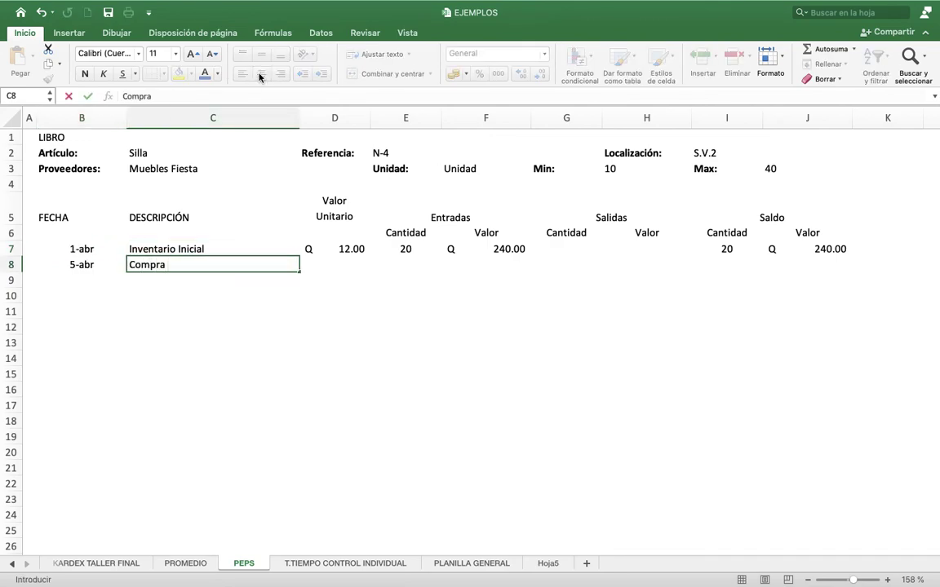
{"action": "type", "text": "F. No. 2050"}
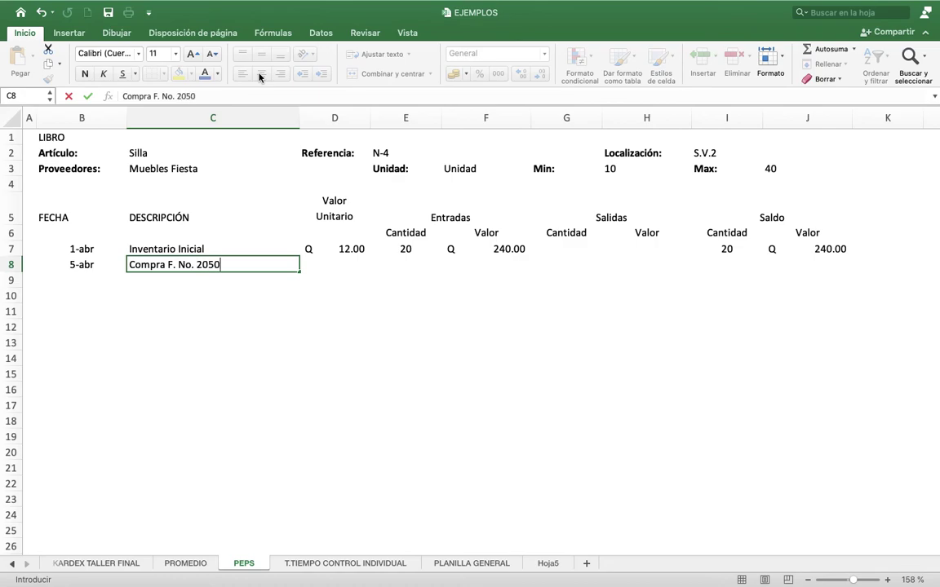
{"action": "key", "text": "Tab"}
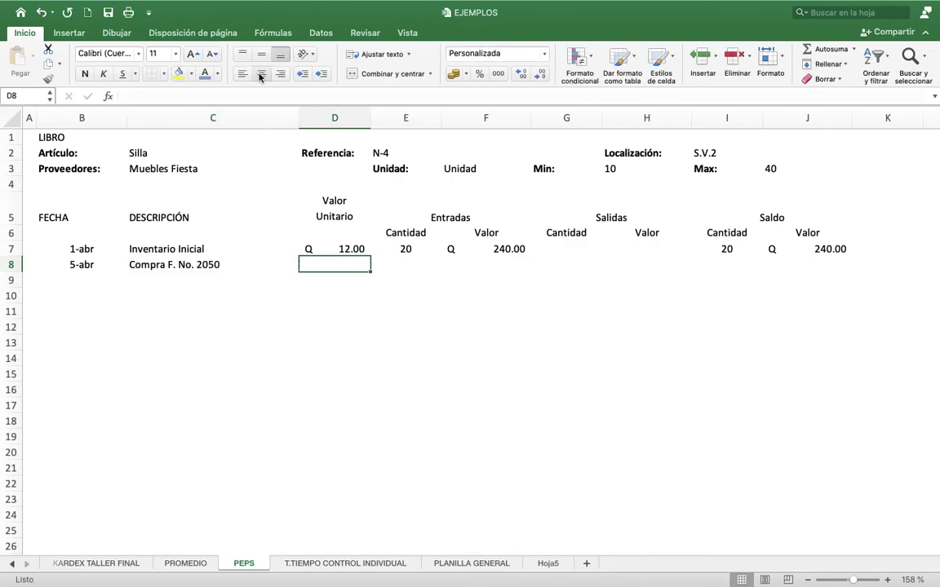
Enter an Entradas quantity of 10 in E8 and a unit value of 15 in D8
{"action": "key", "text": "Tab"}
{"action": "type", "text": "10"}
{"action": "key", "text": "Left"}
{"action": "type", "text": "15"}
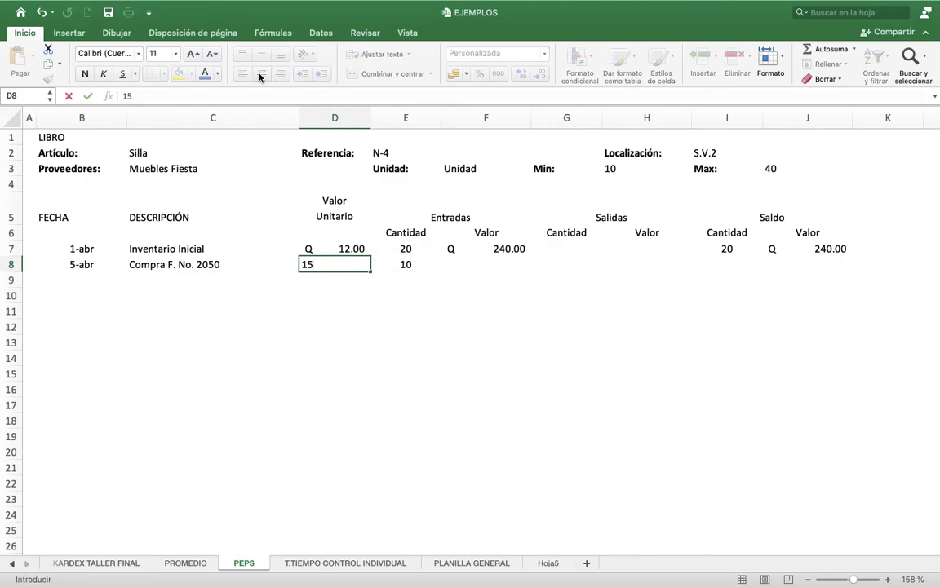
{"action": "key", "text": "Tab"}
Calculate the Entradas value in F8 with the formula +D8*E8, multiplying unit value by quantity
{"action": "key", "text": "Tab"}
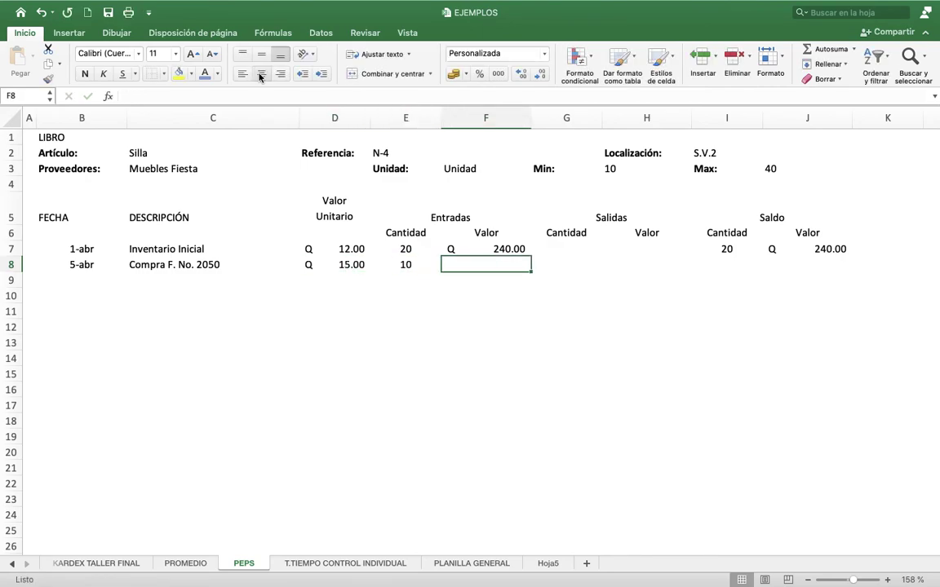
{"action": "type", "text": "+"}
{"action": "key", "text": "Left"}
{"action": "key", "text": "Left"}
{"action": "type", "text": "*"}
{"action": "key", "text": "Left"}
{"action": "key", "text": "Return"}
{"action": "key", "text": "Up"}
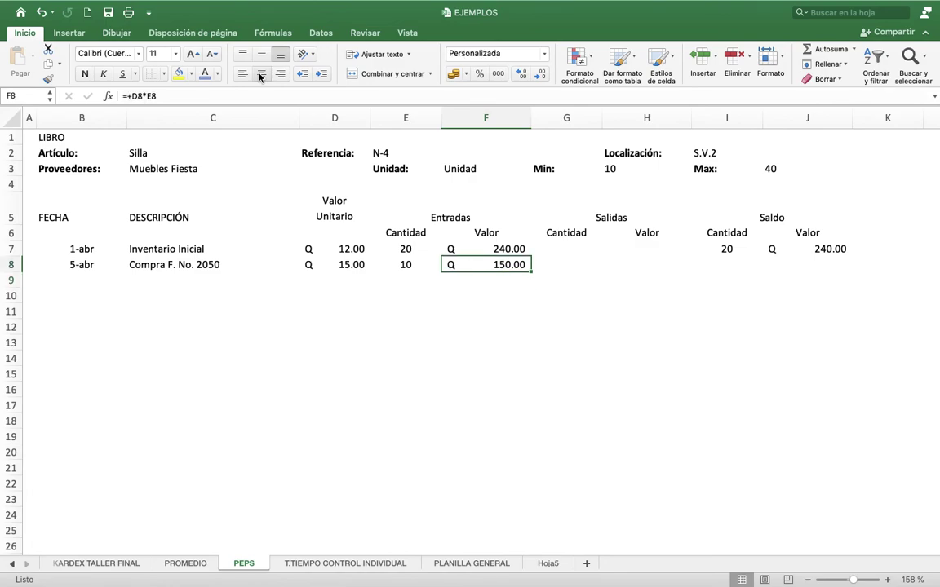
Link the Saldo quantity in I8 to the Entradas quantity with the formula +E8
{"action": "key", "text": "Right"}
{"action": "key", "text": "Right"}
{"action": "key", "text": "Right"}
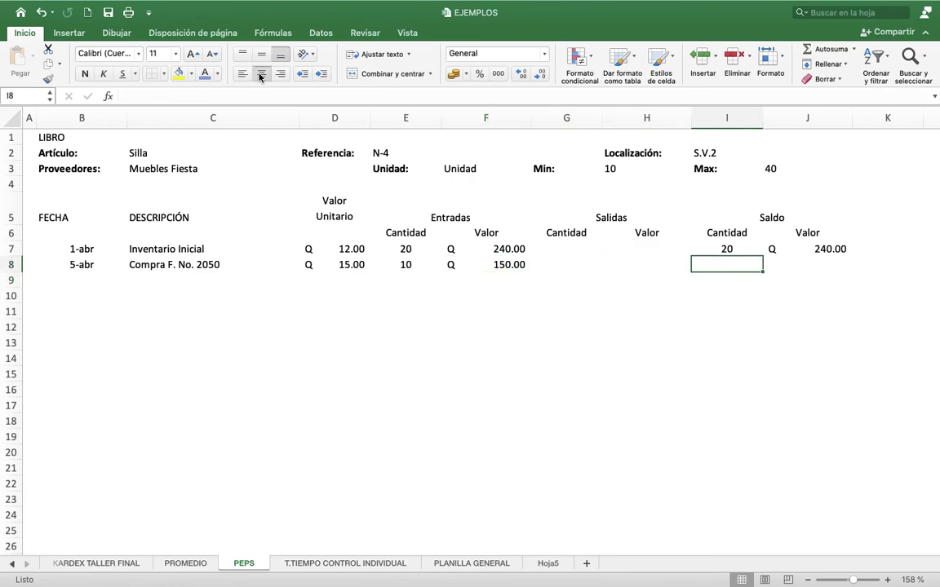
{"action": "type", "text": "+"}
{"action": "key", "text": "Left"}
{"action": "key", "text": "Left"}
{"action": "key", "text": "Left"}
{"action": "key", "text": "Left"}
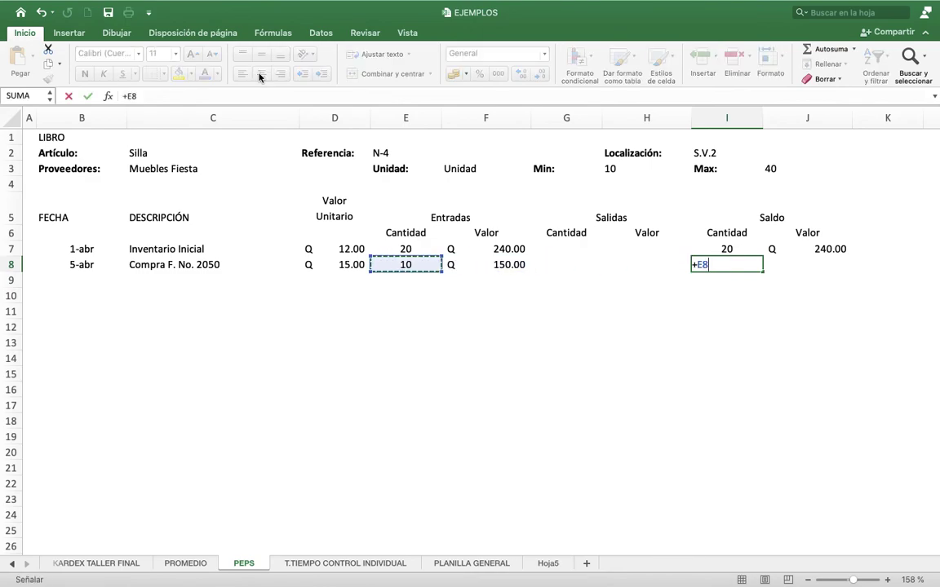
{"action": "key", "text": "Return"}
Link the Saldo value in J8 to the Entradas value with the formula +F8
{"action": "key", "text": "Up"}
{"action": "key", "text": "Right"}
{"action": "type", "text": "+"}
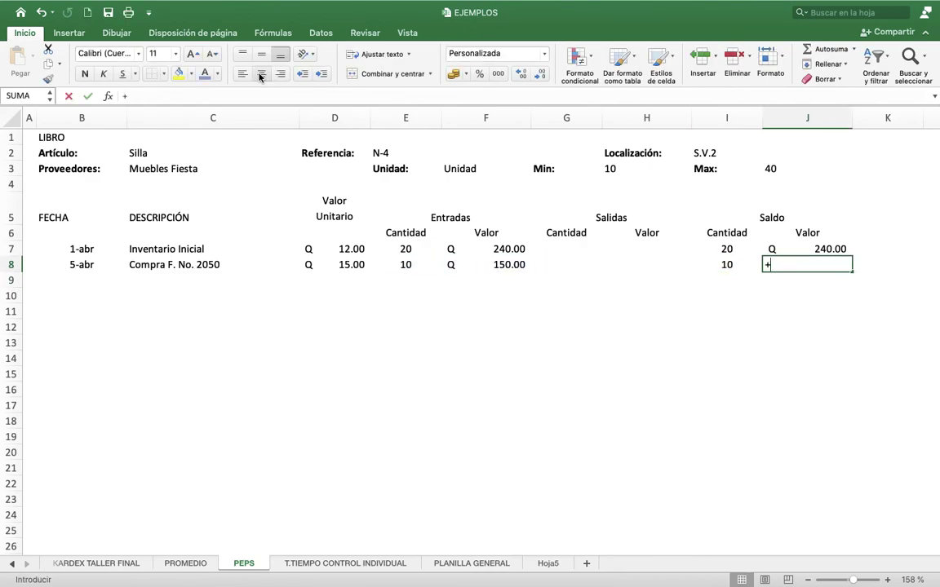
{"action": "key", "text": "Left"}
{"action": "key", "text": "Left"}
{"action": "key", "text": "Left"}
{"action": "key", "text": "Left"}
{"action": "key", "text": "Return"}
{"action": "key", "text": "Up"}
{"action": "key", "text": "Left"}
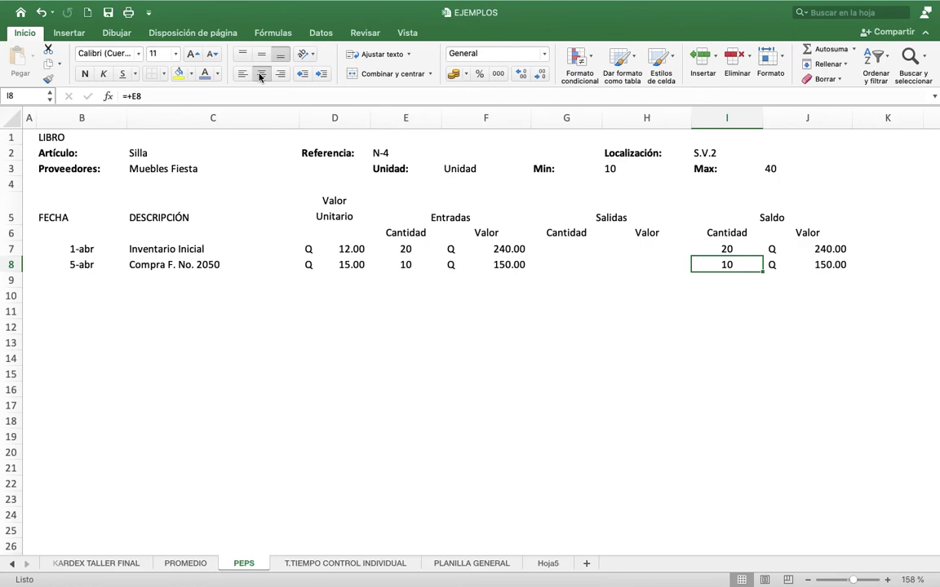
Check the next transaction on the exercise slide and apply a thick bottom border to cells D8:J8
{"action": "key", "text": "super+Tab"}
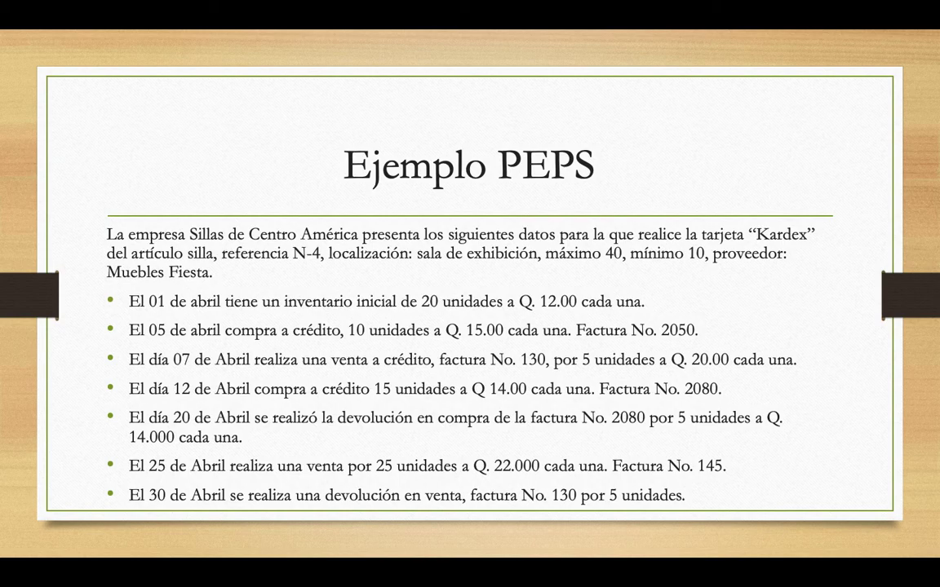
{"action": "key", "text": "ctrl+Right"}
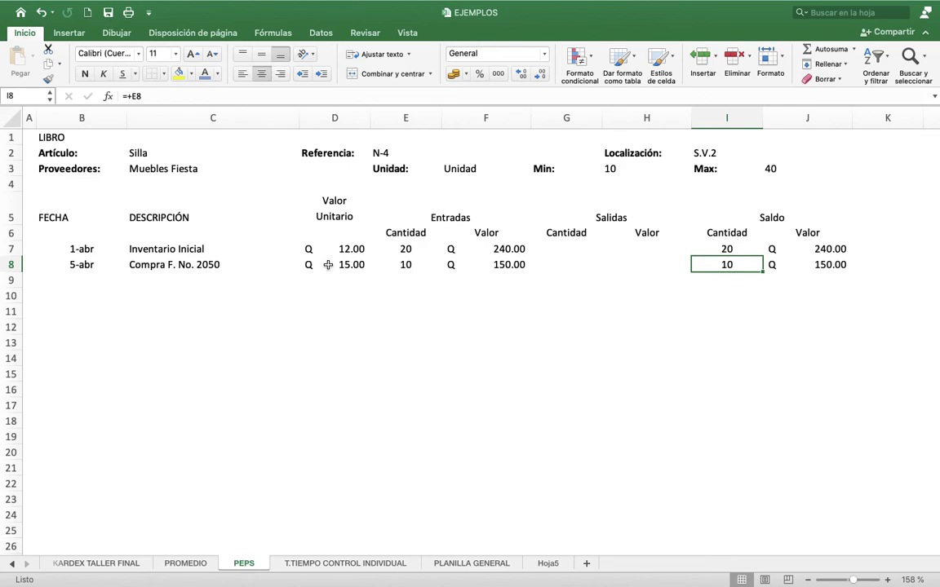
{"action": "left_click_drag", "start_coordinate": [310, 266], "coordinate": [793, 267]}
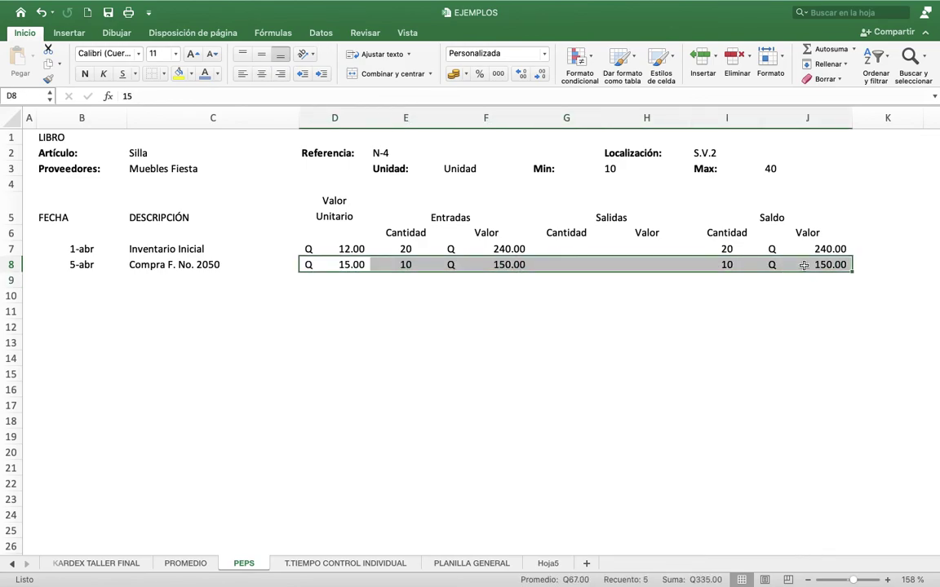
{"action": "right_click", "coordinate": [330, 268]}
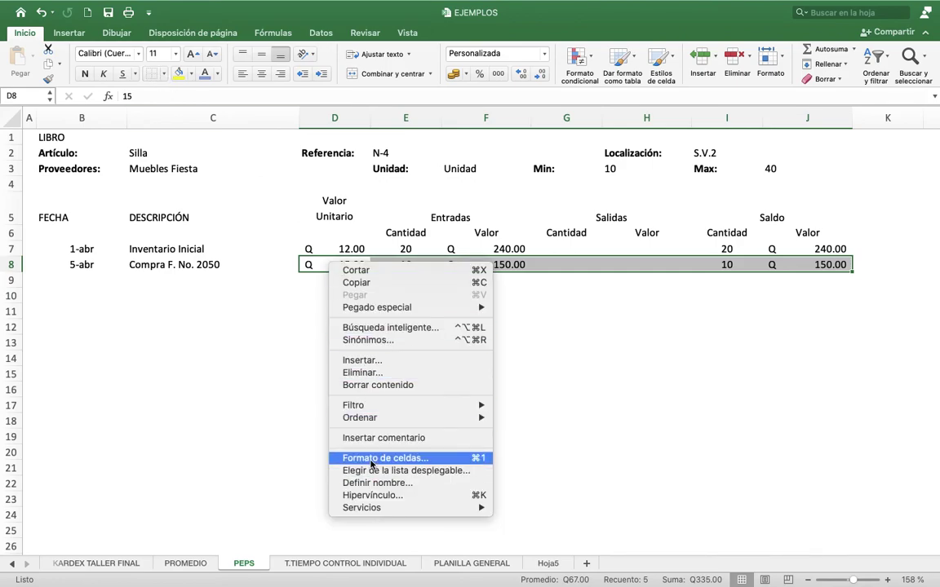
{"action": "key", "text": "Escape"}
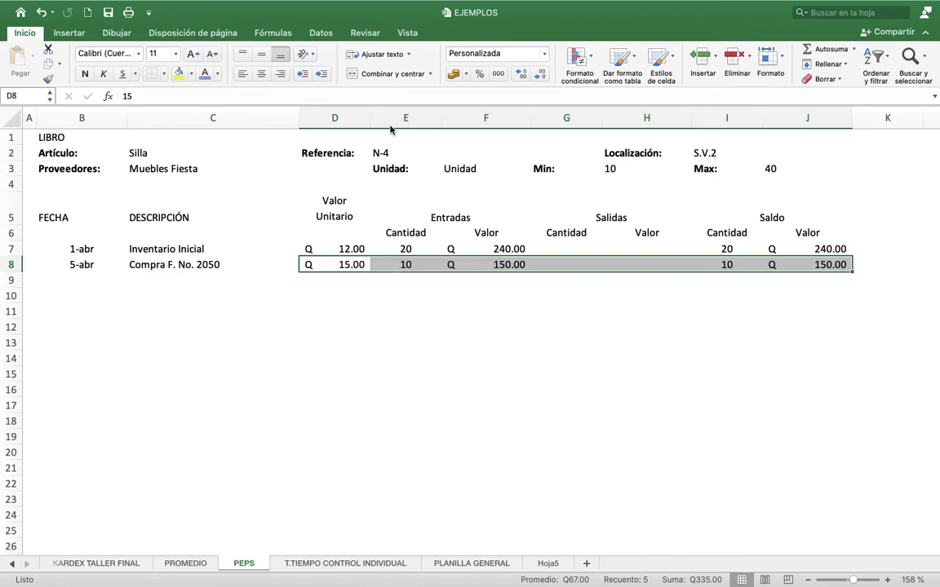
{"action": "key", "text": "super+1"}
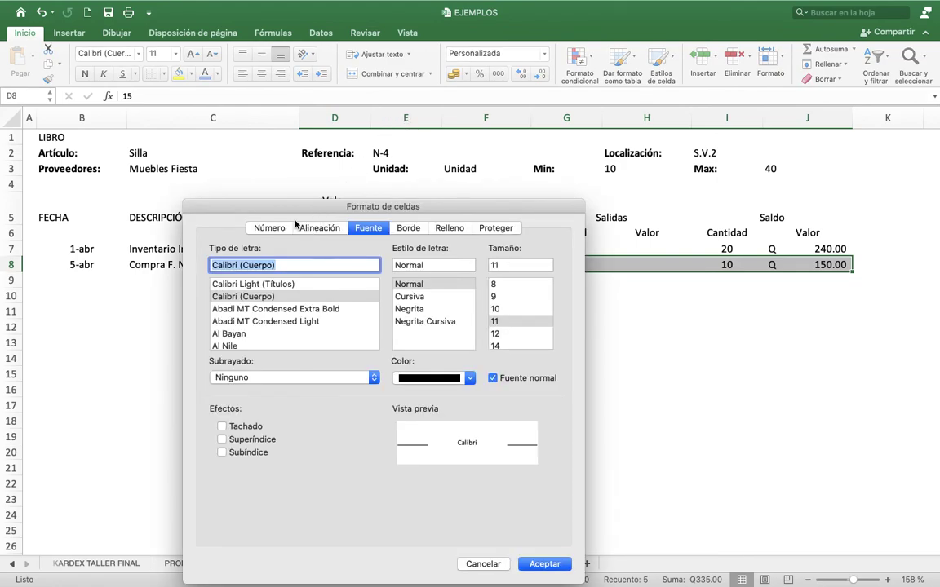
{"action": "left_click", "coordinate": [408, 227]}
{"action": "left_click", "coordinate": [305, 361]}
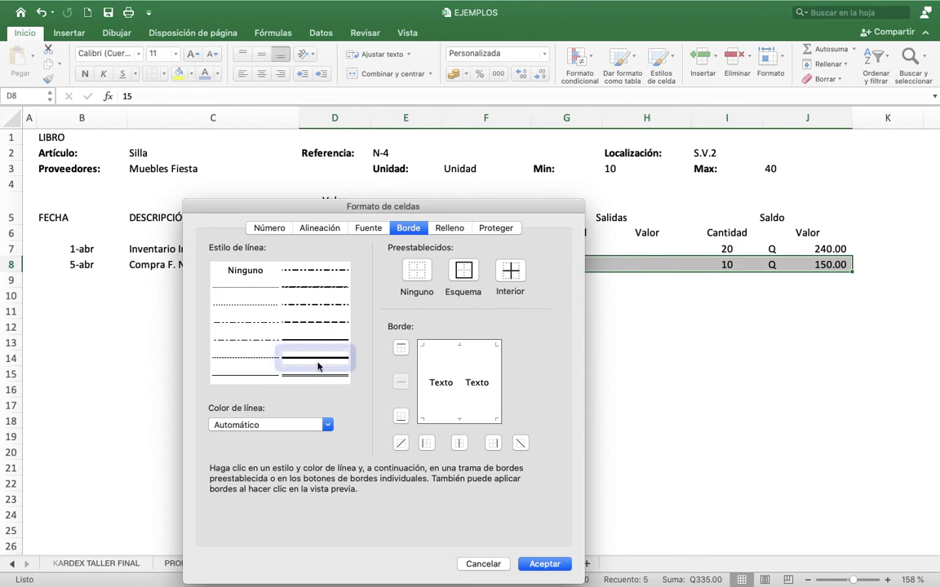
{"action": "left_click", "coordinate": [433, 419]}
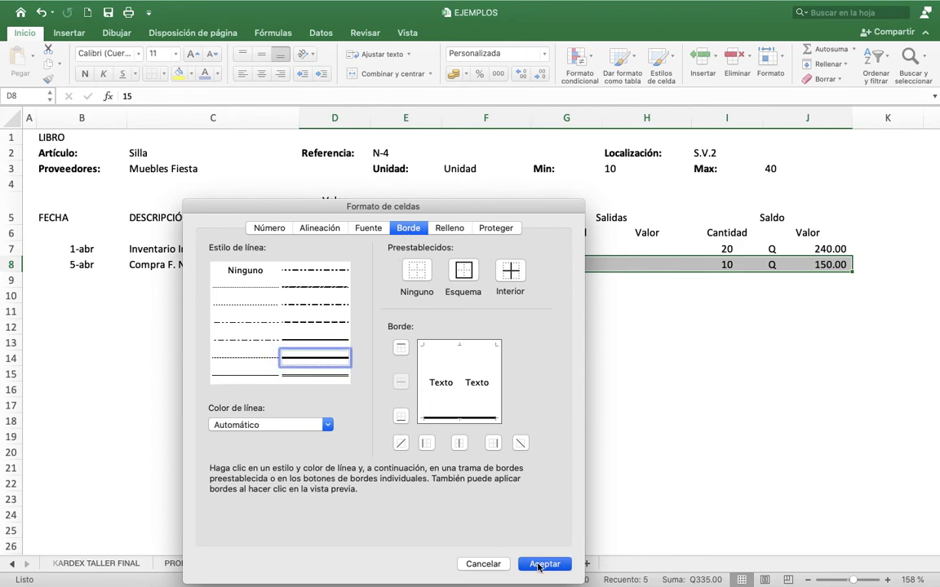
{"action": "left_click", "coordinate": [541, 563]}
Enter the sale date 07-abr in B9, below the purchase row
{"action": "left_click", "coordinate": [436, 308]}
{"action": "key", "text": "Up"}
{"action": "key", "text": "Up"}
{"action": "key", "text": "Up"}
{"action": "key", "text": "Down"}
{"action": "key", "text": "Left"}
{"action": "key", "text": "Left"}
{"action": "key", "text": "Left"}
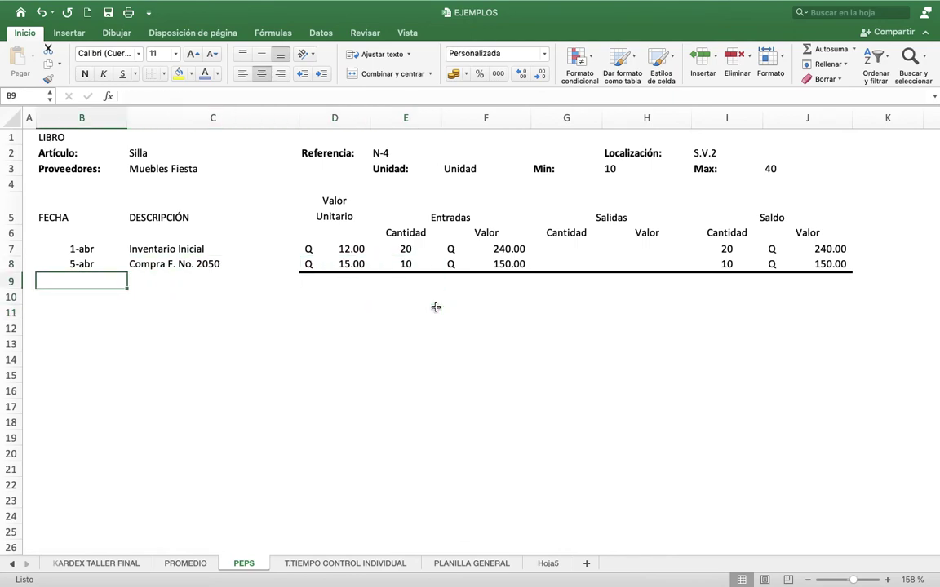
{"action": "type", "text": "07"}
{"action": "type", "text": "-abr"}
{"action": "key", "text": "Return"}
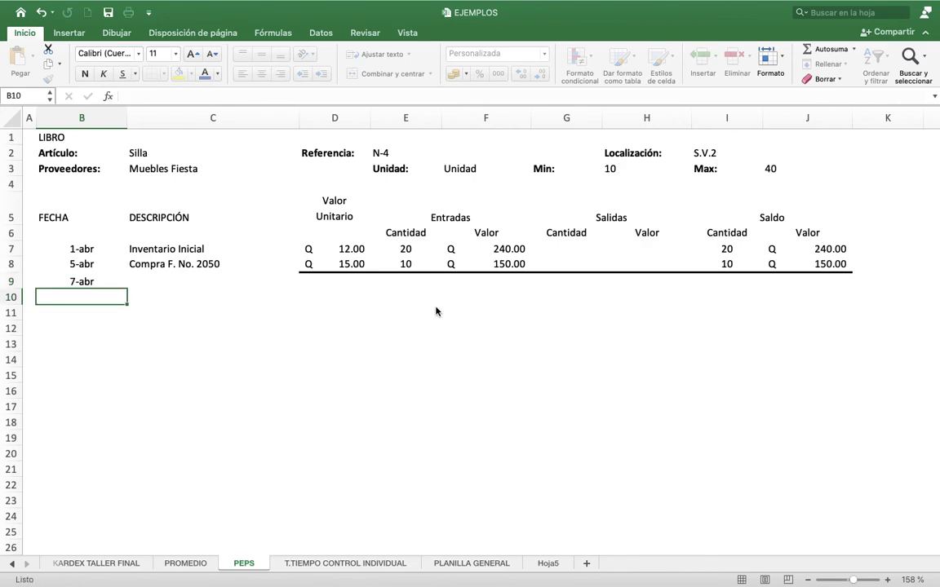
Enter the description Venta F. No. 130 in C9 for the April 7 sale
{"action": "key", "text": "Up"}
{"action": "key", "text": "Right"}
{"action": "type", "text": "V"}
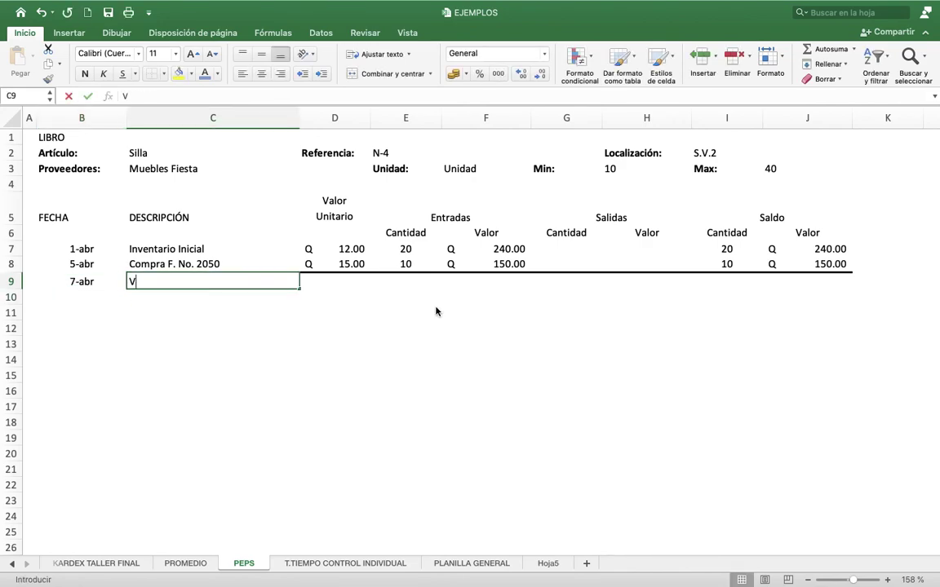
{"action": "type", "text": "enta F. No. "}
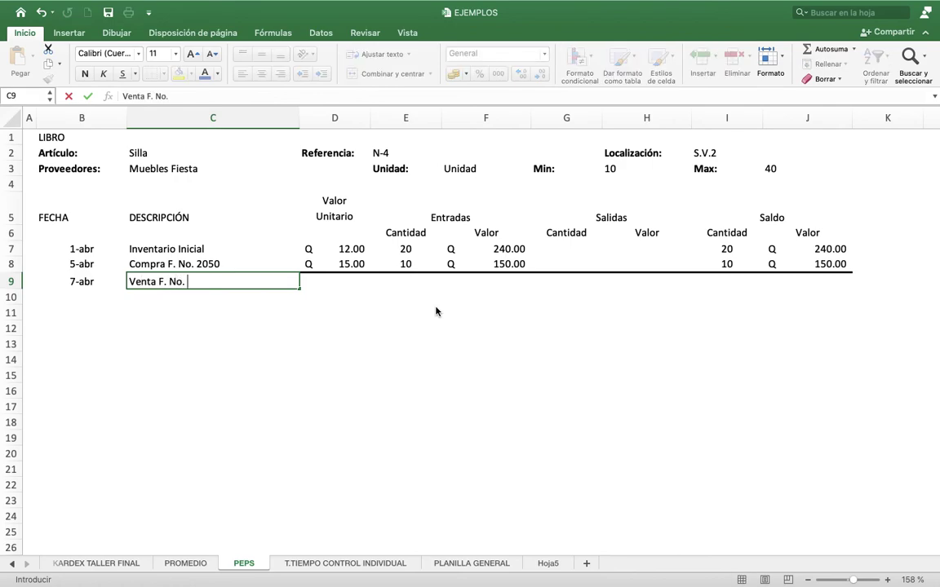
{"action": "type", "text": "130"}
{"action": "key", "text": "Tab"}
{"action": "key", "text": "Left"}
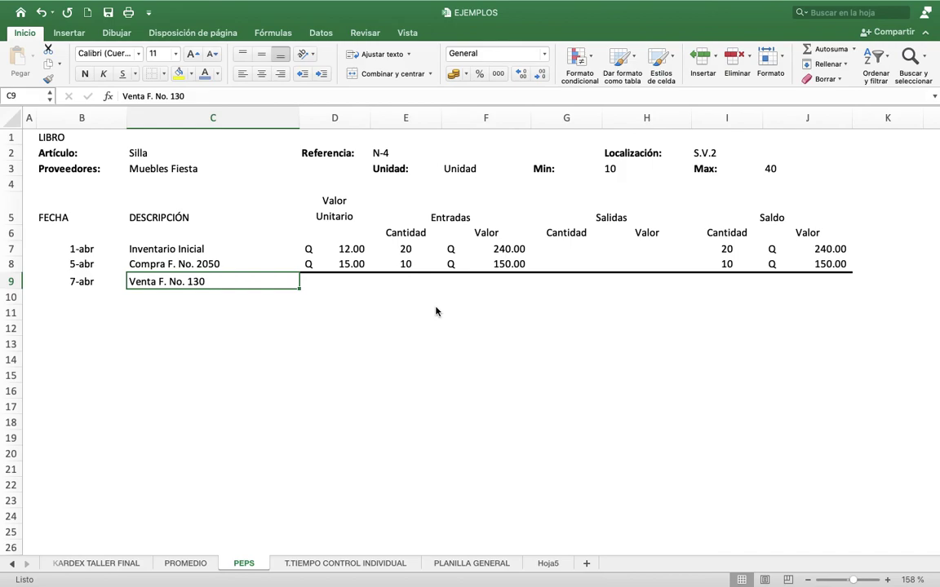
Enter (Inventario Inicial) in C10 as the source of the units sold
{"action": "key", "text": "Down"}
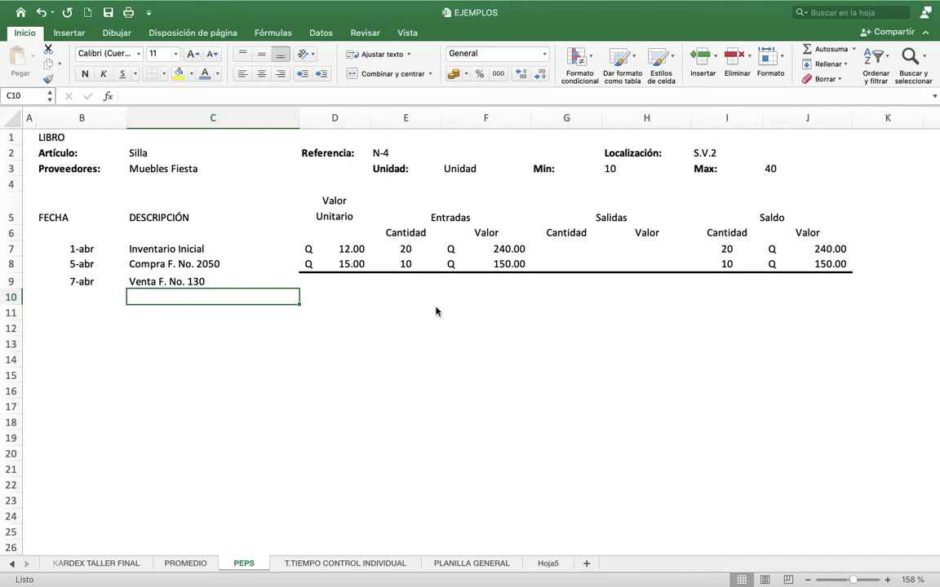
{"action": "type", "text": "("}
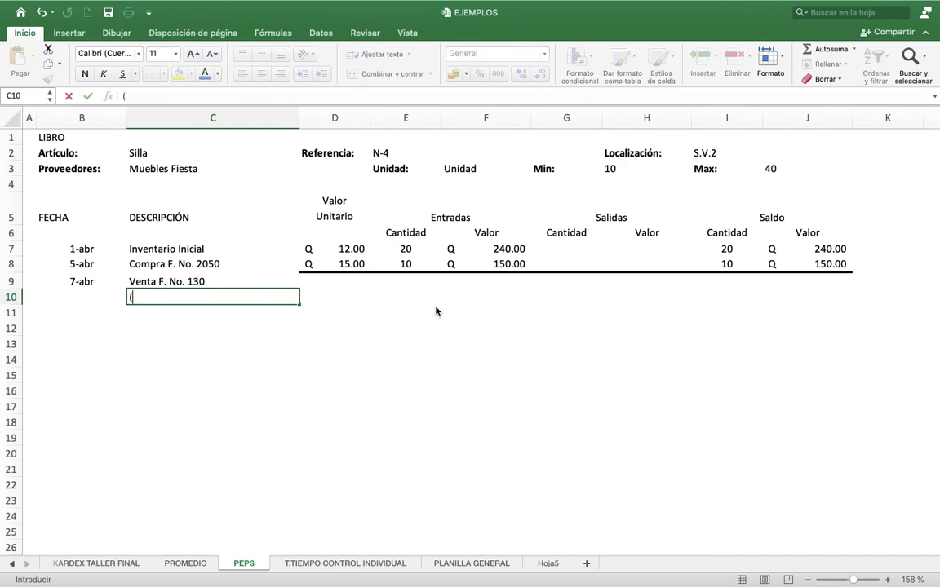
{"action": "type", "text": "Inventario Ini"}
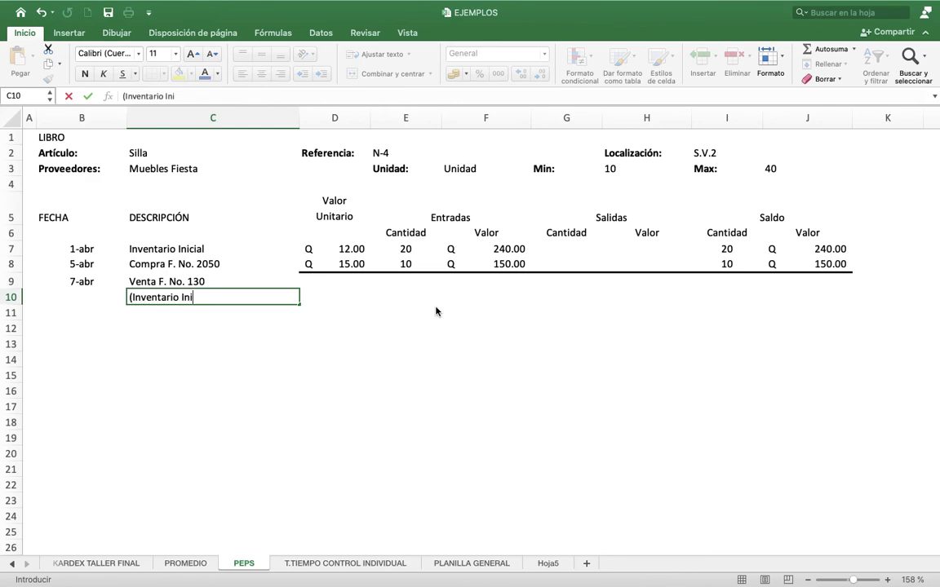
{"action": "type", "text": "cial)"}
{"action": "key", "text": "Return"}
{"action": "key", "text": "Up"}
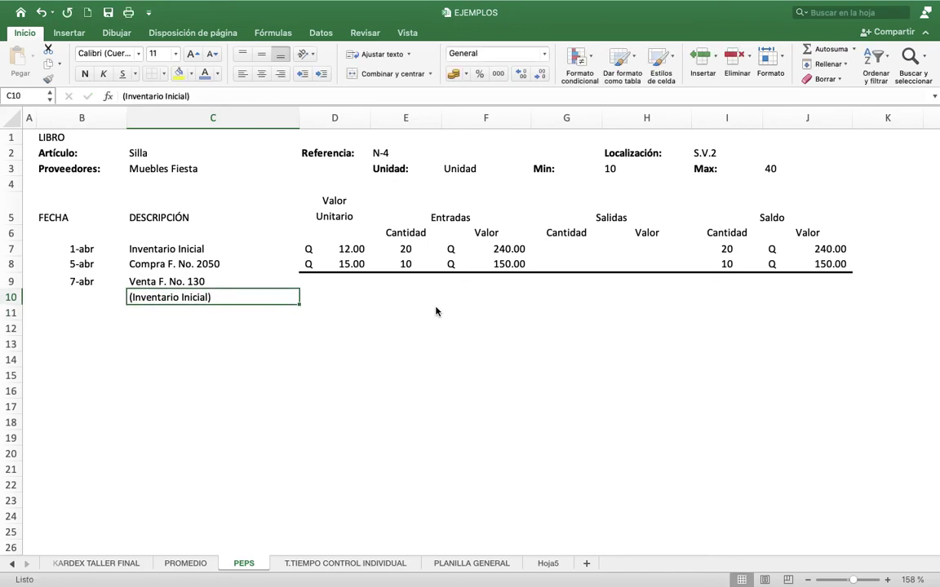
Enter a Salidas quantity of 5 in G10 for the sale from initial inventory
{"action": "key", "text": "Right"}
{"action": "key", "text": "Right"}
{"action": "key", "text": "Right"}
{"action": "key", "text": "Right"}
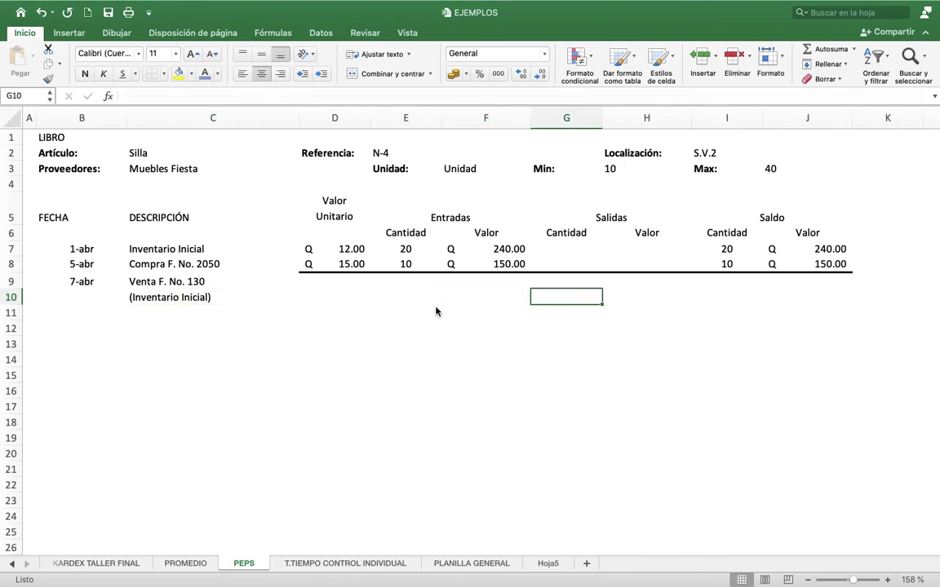
{"action": "type", "text": "5"}
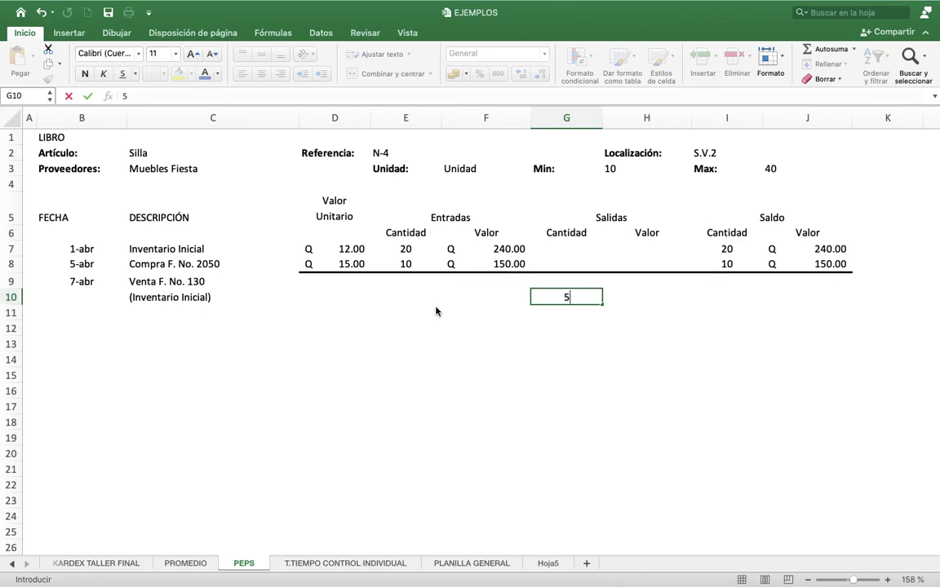
Check the initial inventory's unit value in D7 and enter 12 as the sale's unit value in D10
{"action": "key", "text": "Left"}
{"action": "key", "text": "Left"}
{"action": "key", "text": "Left"}
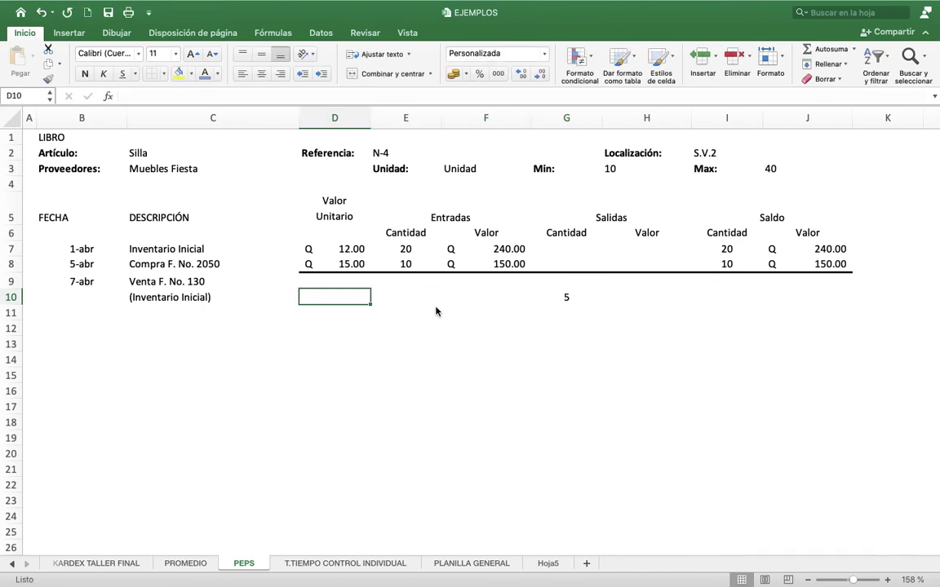
{"action": "left_click", "coordinate": [347, 249]}
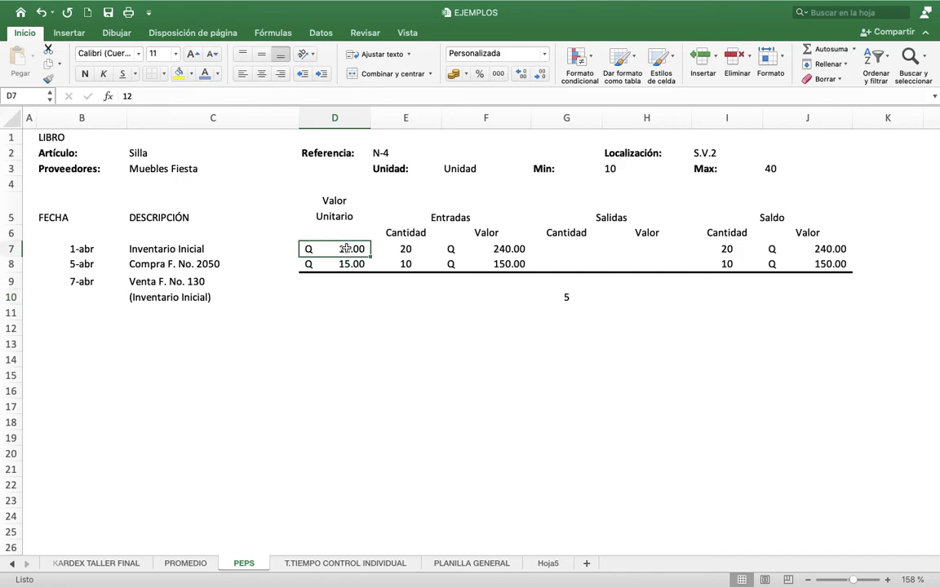
{"action": "left_click", "coordinate": [330, 293]}
{"action": "type", "text": "12"}
{"action": "key", "text": "Tab"}
{"action": "key", "text": "Tab"}
{"action": "key", "text": "Tab"}
{"action": "key", "text": "Tab"}
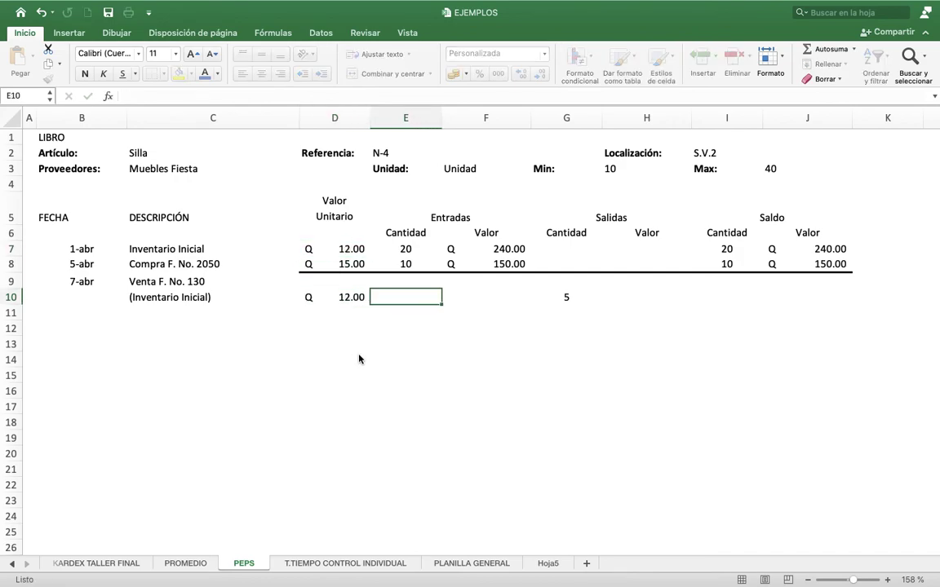
Enter the formula =D10+G10 in H10 as the sale's Salidas value
{"action": "type", "text": "="}
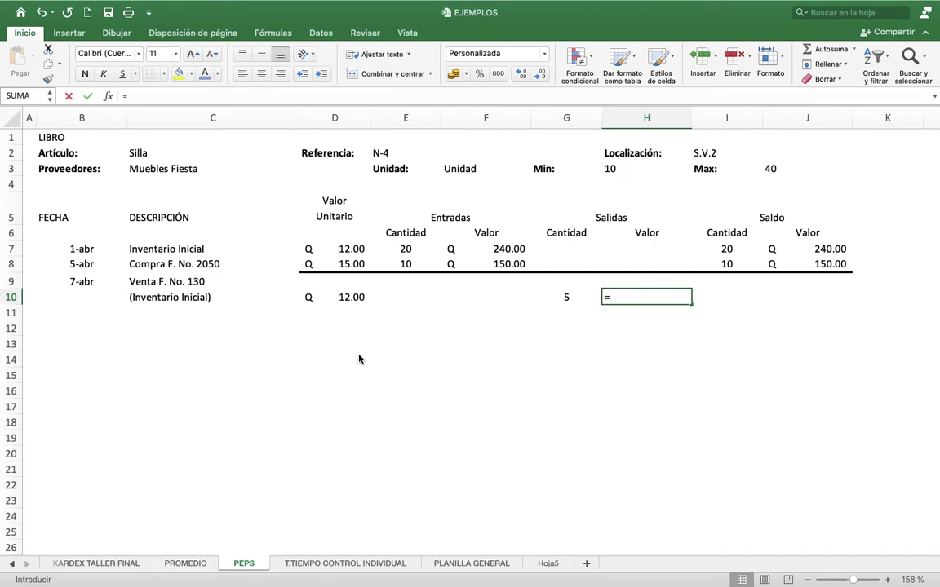
{"action": "key", "text": "Left"}
{"action": "key", "text": "Left"}
{"action": "key", "text": "Left"}
{"action": "key", "text": "Left"}
{"action": "type", "text": "+"}
{"action": "key", "text": "Left"}
{"action": "key", "text": "Return"}
{"action": "key", "text": "Up"}
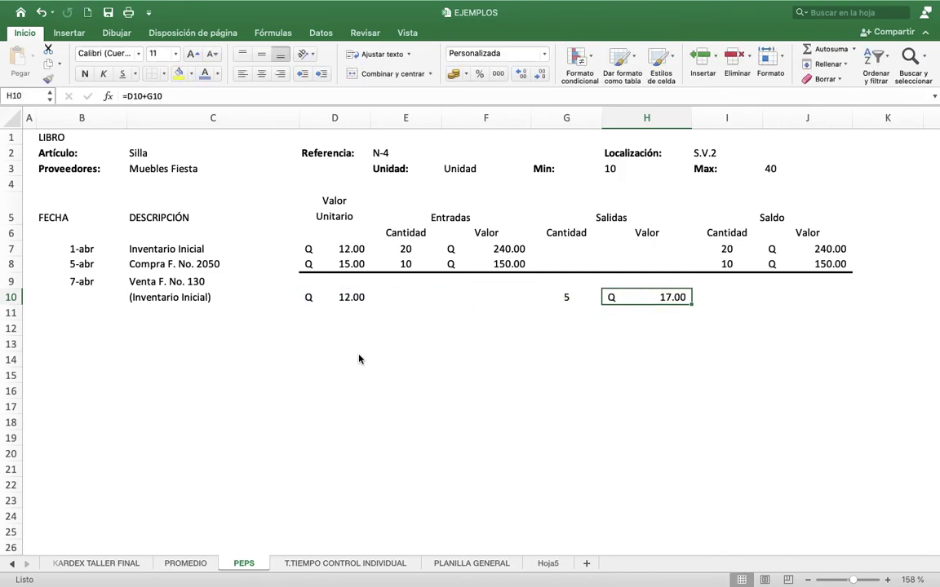
Enter the formula +G10*D10 in H10 to calculate the Salidas value of the April 7 sale
{"action": "type", "text": "+"}
{"action": "key", "text": "Left"}
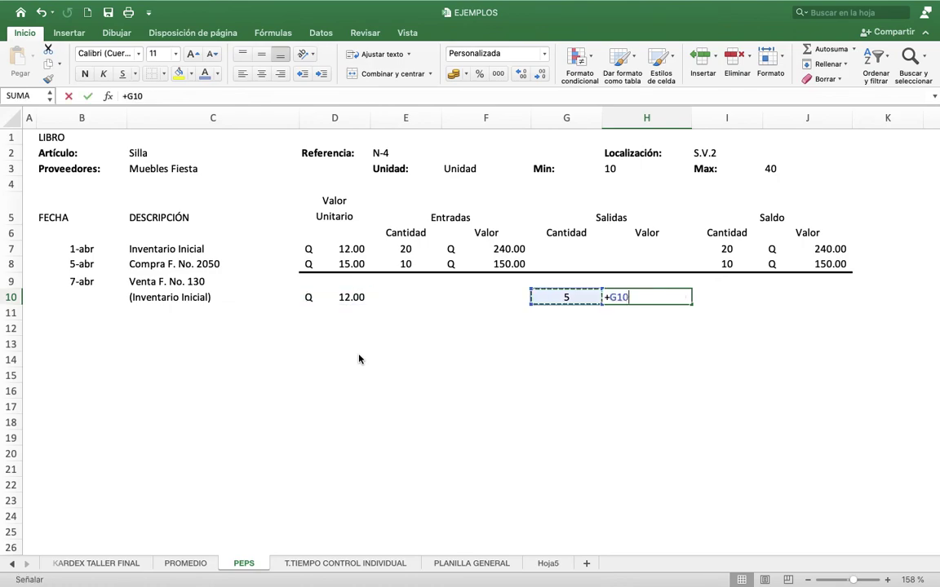
{"action": "type", "text": "*"}
{"action": "key", "text": "Left"}
{"action": "key", "text": "Left"}
{"action": "key", "text": "Left"}
{"action": "key", "text": "Left"}
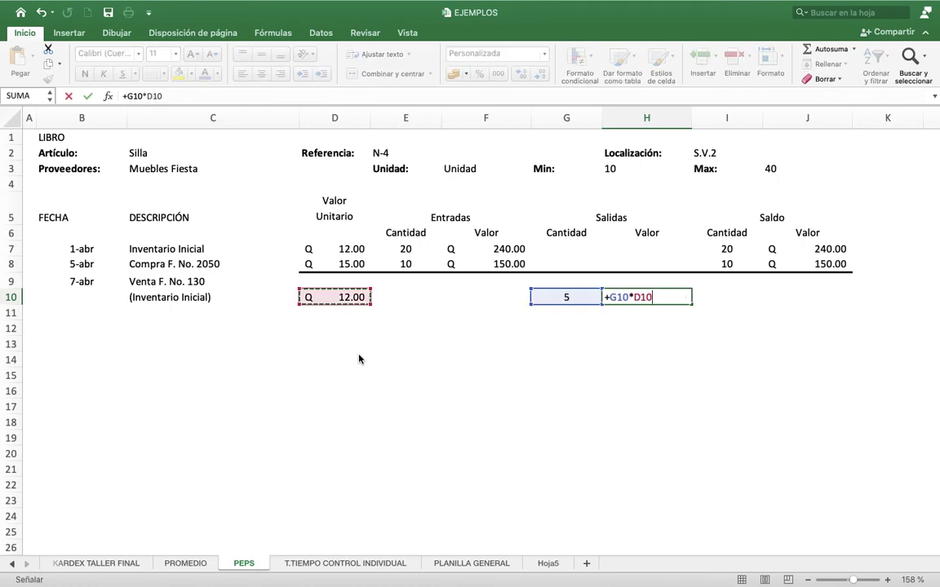
{"action": "key", "text": "Return"}
{"action": "key", "text": "Up"}
Enter the formula +I7-G10 in I10 for the Saldo quantity remaining from the initial inventory
{"action": "key", "text": "Right"}
{"action": "key", "text": "Right"}
{"action": "key", "text": "Left"}
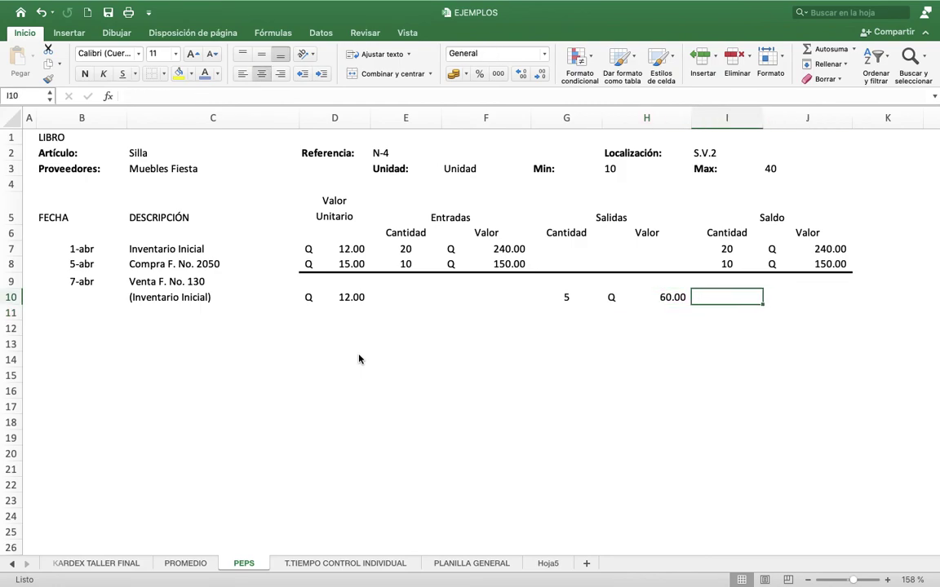
{"action": "type", "text": "+"}
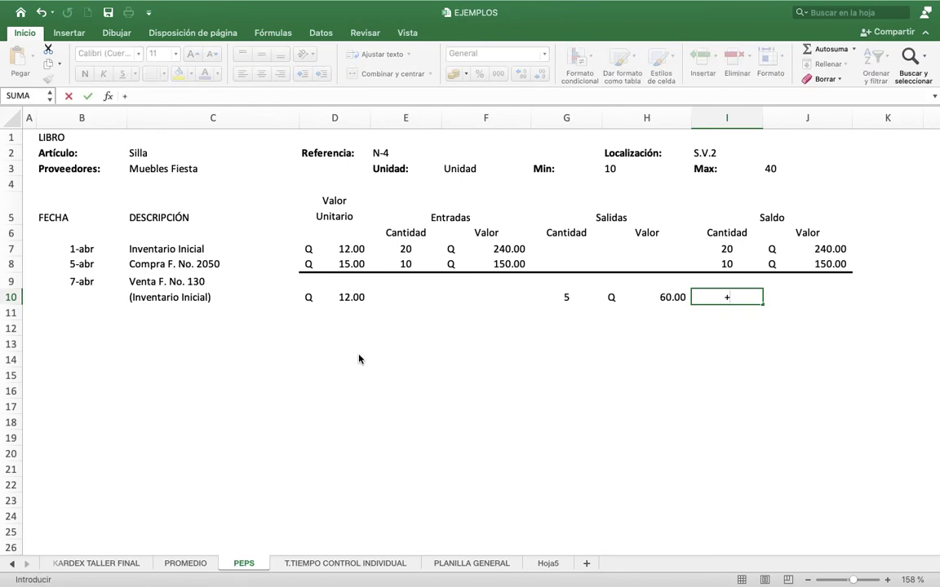
{"action": "key", "text": "Up"}
{"action": "key", "text": "Up"}
{"action": "key", "text": "Up"}
{"action": "type", "text": "-"}
{"action": "key", "text": "Left"}
{"action": "key", "text": "Left"}
{"action": "key", "text": "Return"}
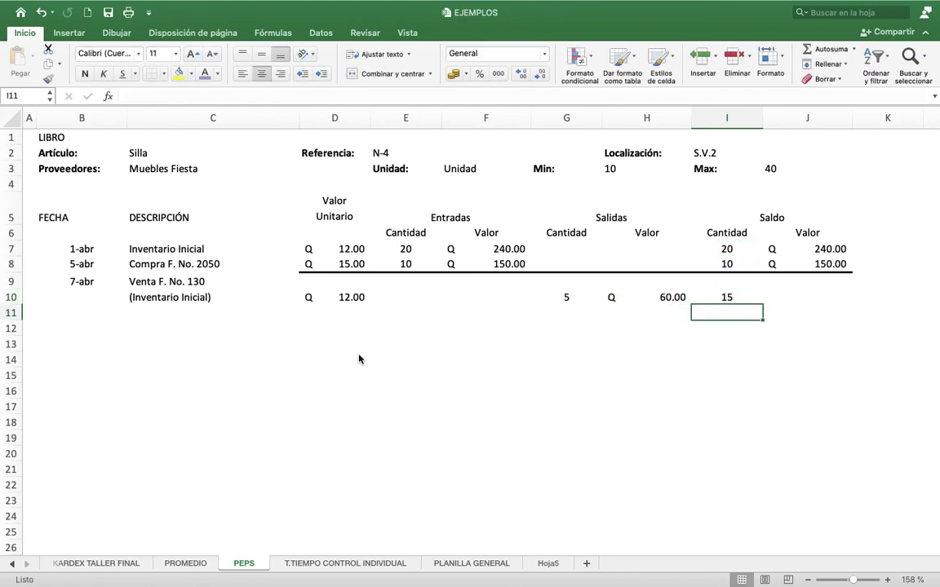
{"action": "key", "text": "Up"}
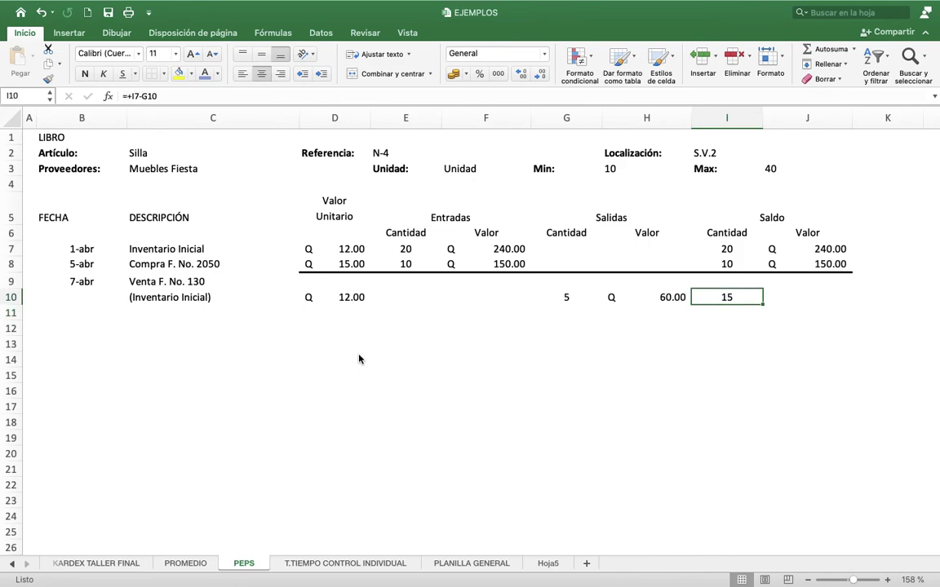
Enter the formula +J7-H10 in J10 for the Saldo value remaining from the initial inventory
{"action": "key", "text": "Right"}
{"action": "type", "text": "+"}
{"action": "key", "text": "Up"}
{"action": "key", "text": "Up"}
{"action": "key", "text": "Up"}
{"action": "type", "text": "-"}
{"action": "key", "text": "Left"}
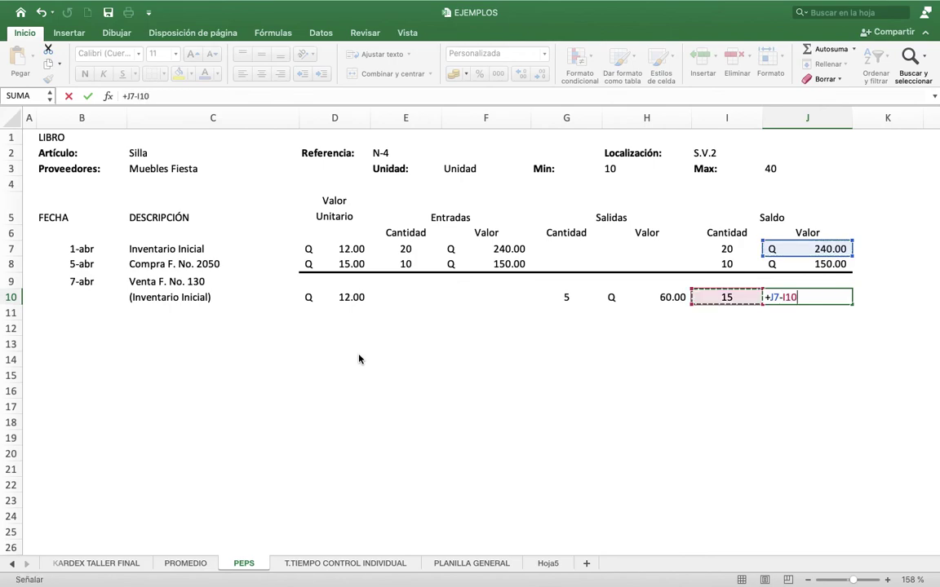
{"action": "key", "text": "Left"}
{"action": "key", "text": "Return"}
{"action": "key", "text": "Up"}
Review the April 7 sale's entries across row 10, from the Saldo quantity back to the unit value
{"action": "key", "text": "Left"}
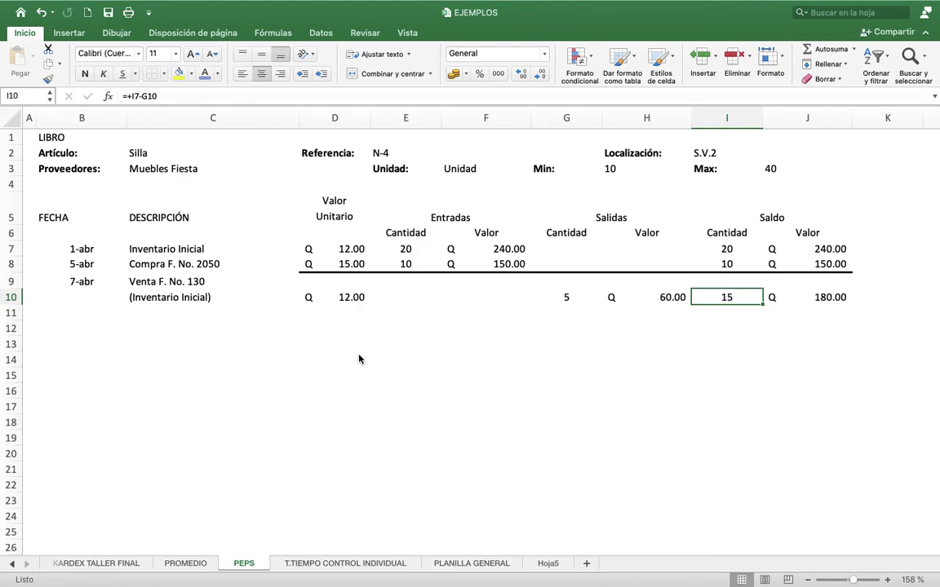
{"action": "key", "text": "Left"}
{"action": "key", "text": "Left"}
{"action": "key", "text": "Left"}
{"action": "key", "text": "Left"}
{"action": "key", "text": "Left"}
{"action": "key", "text": "Left"}
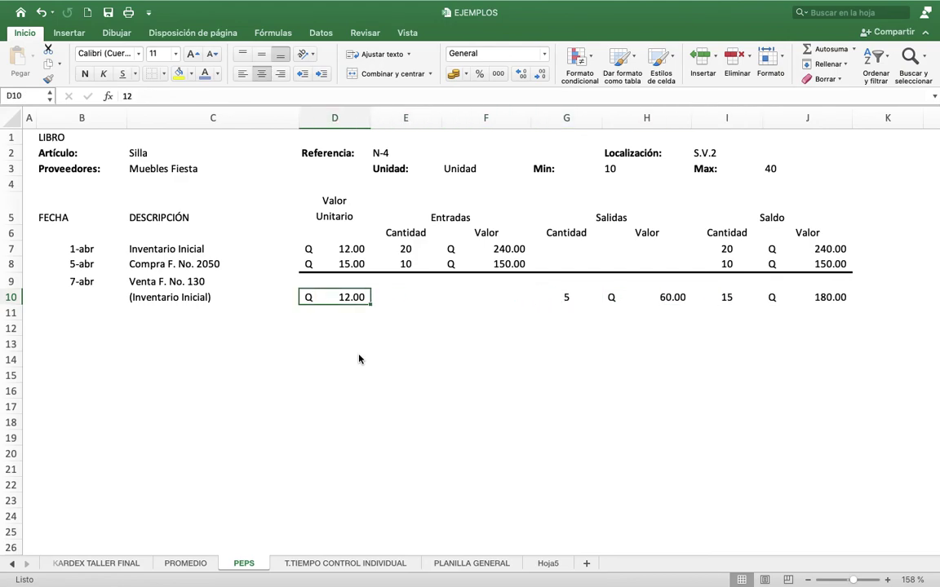
{"action": "key", "text": "Right"}
{"action": "key", "text": "Right"}
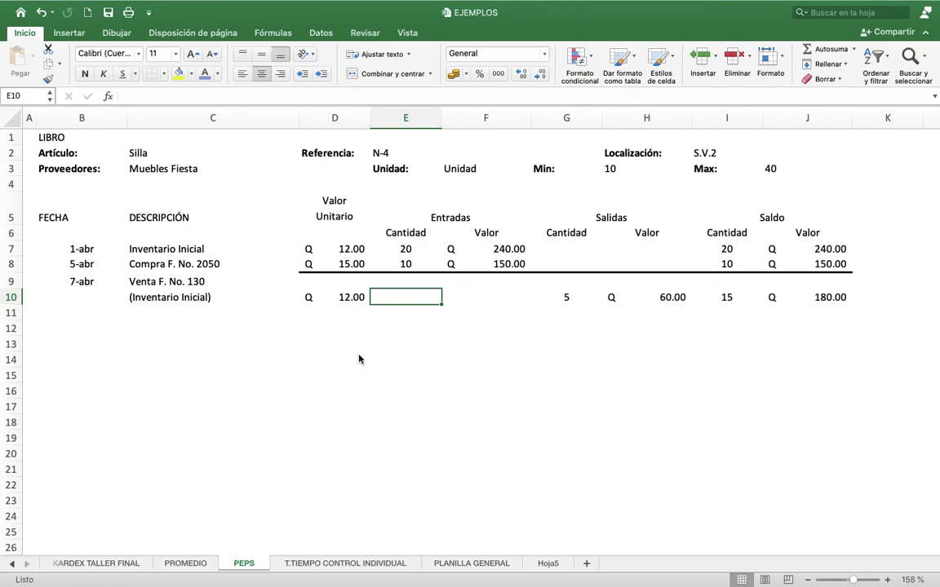
Enter F. No. 2050 in C11 with a unit value of 15 in D11
{"action": "left_click", "coordinate": [199, 297]}
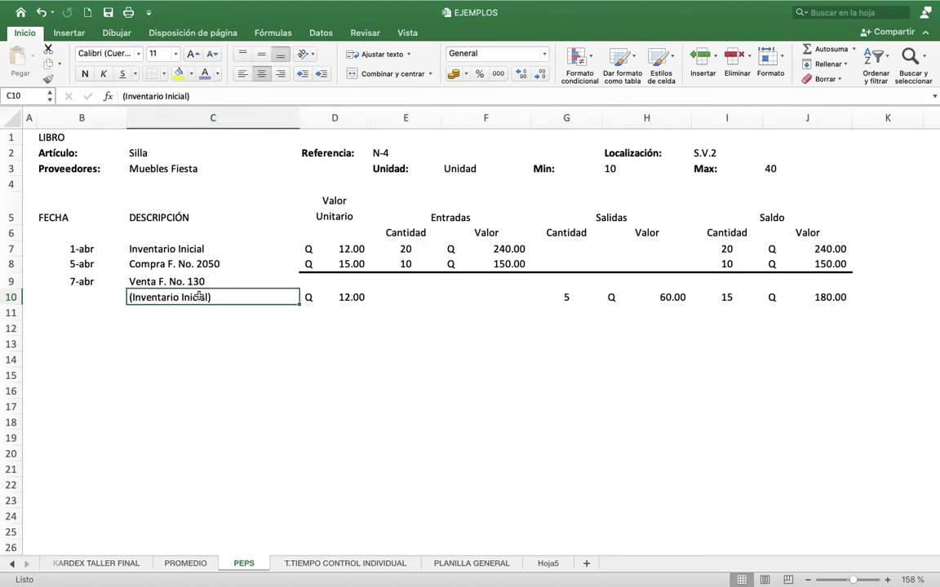
{"action": "key", "text": "Down"}
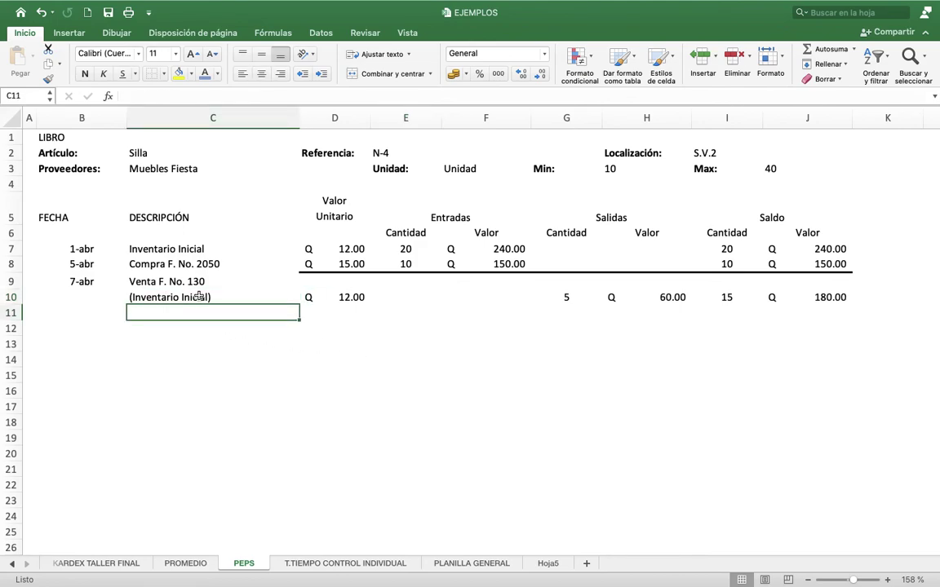
{"action": "type", "text": "F. No. 2050"}
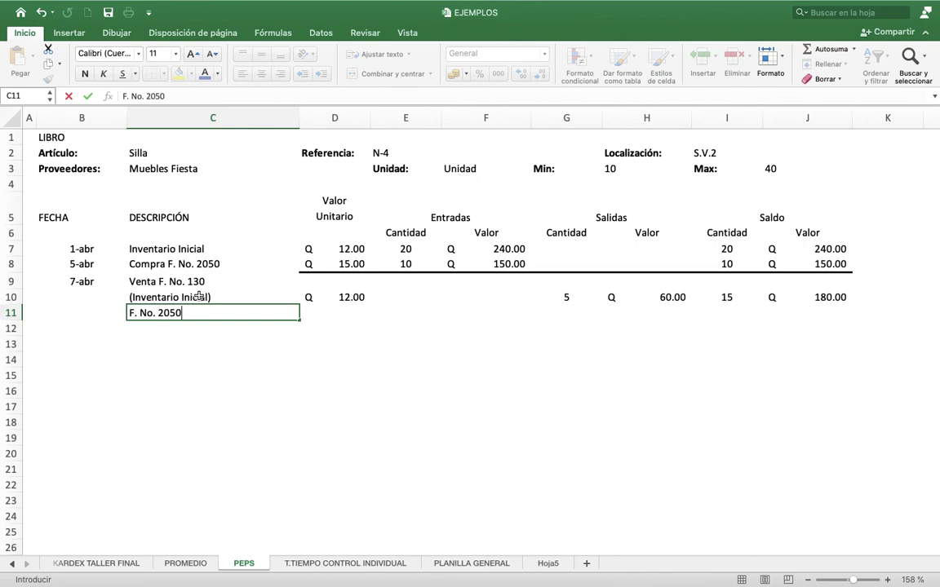
{"action": "key", "text": "Tab"}
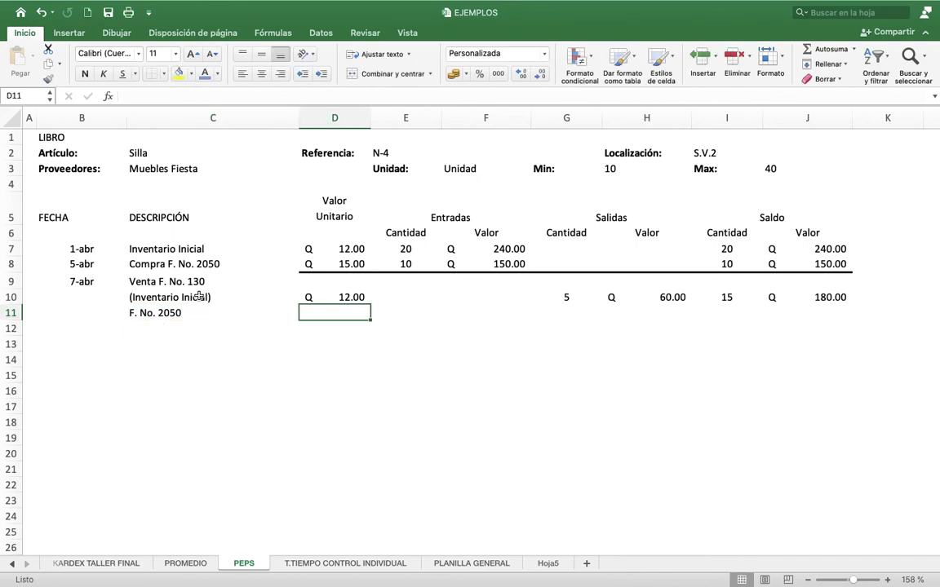
{"action": "type", "text": "15"}
{"action": "key", "text": "Tab"}
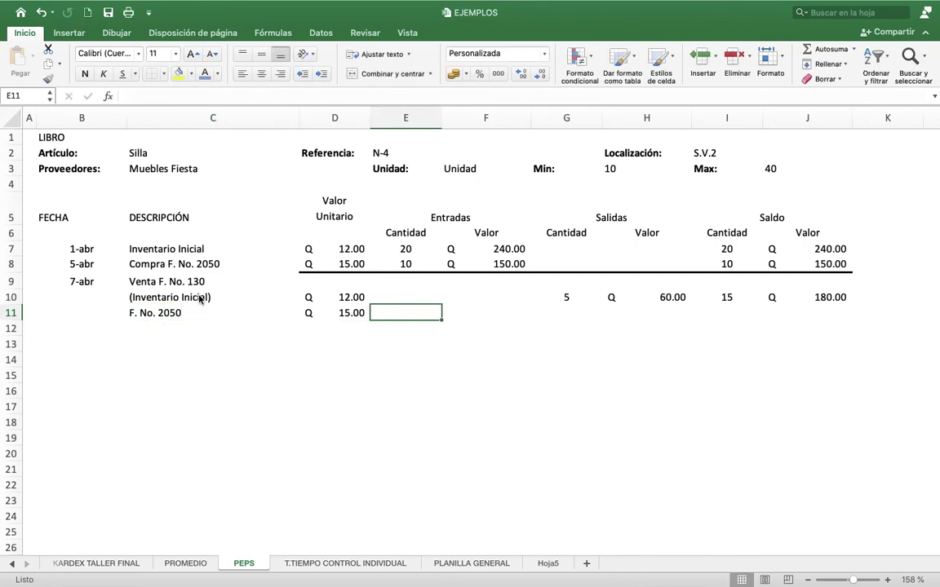
Enter the formula =I8 in I11 to carry down the Saldo quantity of invoice 2050
{"action": "key", "text": "Tab"}
{"action": "key", "text": "Tab"}
{"action": "key", "text": "Tab"}
{"action": "key", "text": "Tab"}
{"action": "type", "text": "="}
{"action": "key", "text": "Up"}
{"action": "key", "text": "Up"}
{"action": "key", "text": "Up"}
{"action": "key", "text": "Return"}
{"action": "key", "text": "Up"}
Enter the formula +J8 in J11 to carry down the Saldo value of invoice 2050
{"action": "key", "text": "Right"}
{"action": "type", "text": "+"}
{"action": "key", "text": "Up"}
{"action": "key", "text": "Up"}
{"action": "key", "text": "Up"}
{"action": "key", "text": "Return"}
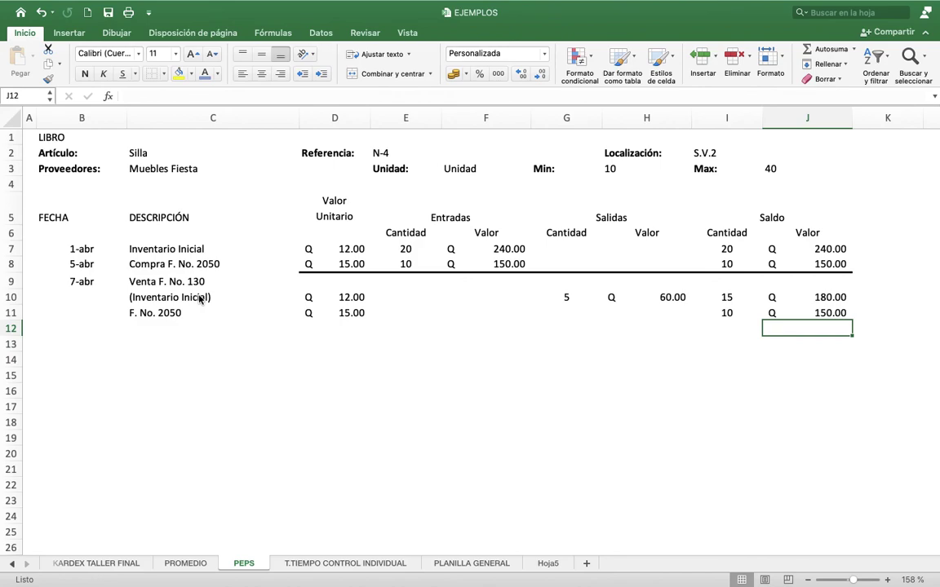
Switch to the Ejemplo PEPS slide, check the exercise's transactions, and return to the Excel workbook
{"action": "key", "text": "super+Tab"}
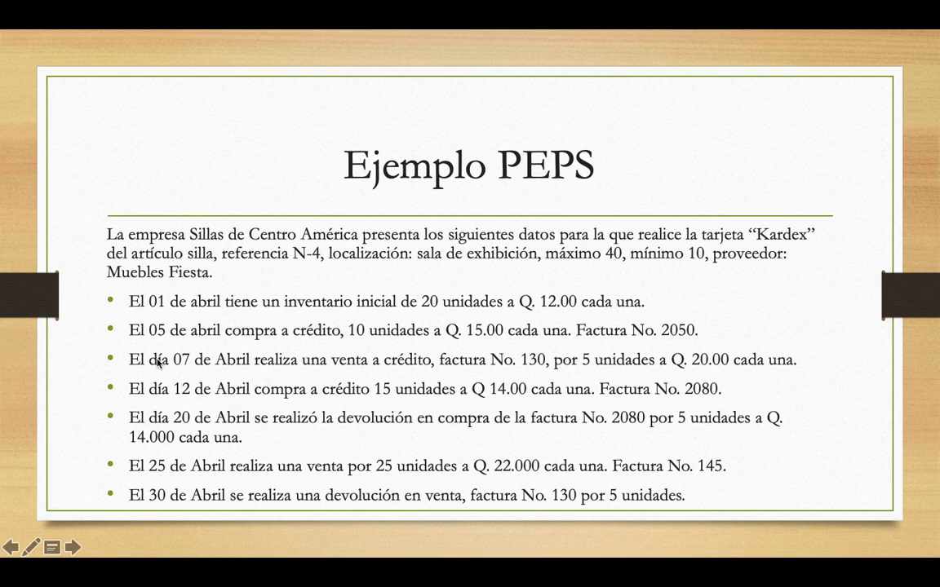
{"action": "key", "text": "ctrl+Right"}
{"action": "key", "text": "ctrl+Left"}
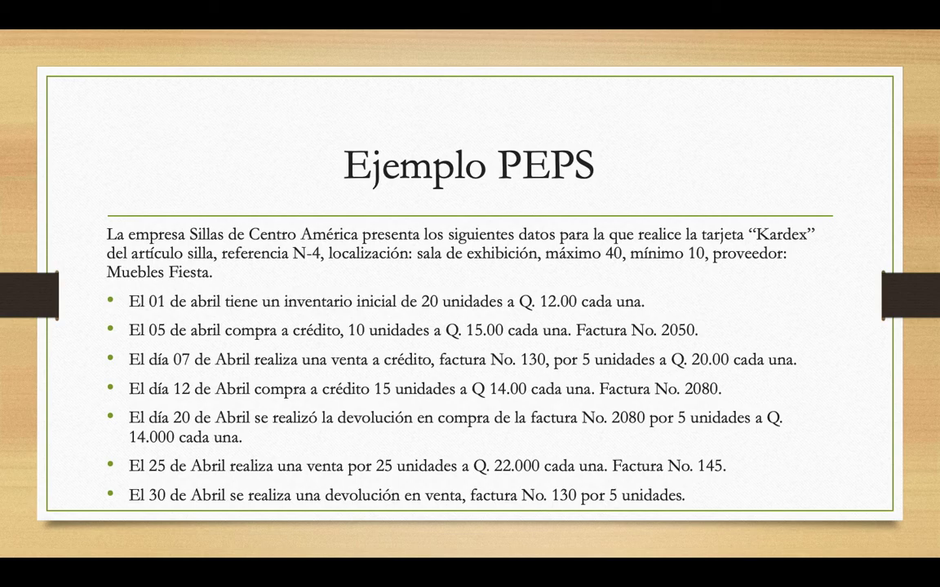
{"action": "key", "text": "ctrl+Right"}
{"action": "key", "text": "Up"}
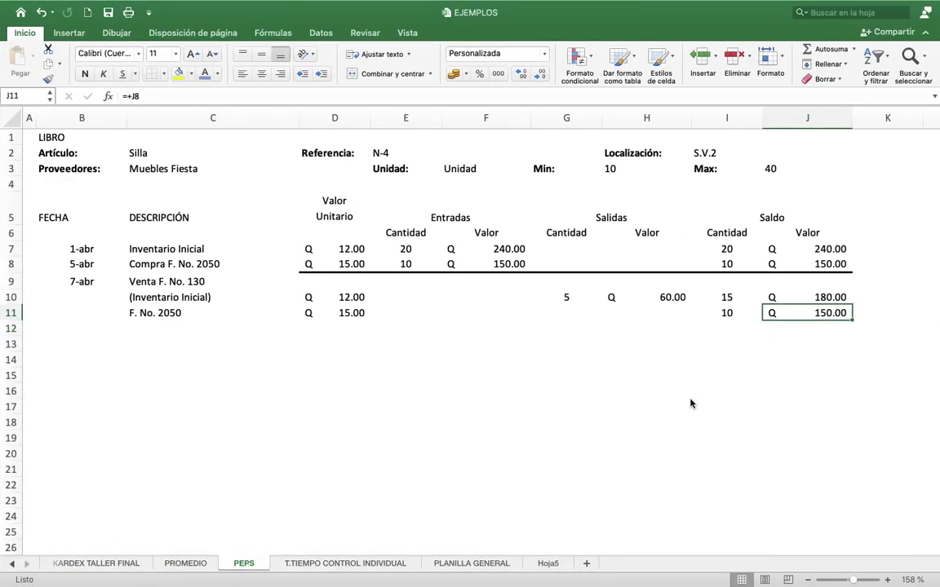
{"action": "key", "text": "shift+Left"}
{"action": "key", "text": "shift+Left"}
{"action": "key", "text": "shift+Left"}
{"action": "key", "text": "shift+Left"}
{"action": "key", "text": "shift+Left"}
{"action": "key", "text": "shift+Left"}
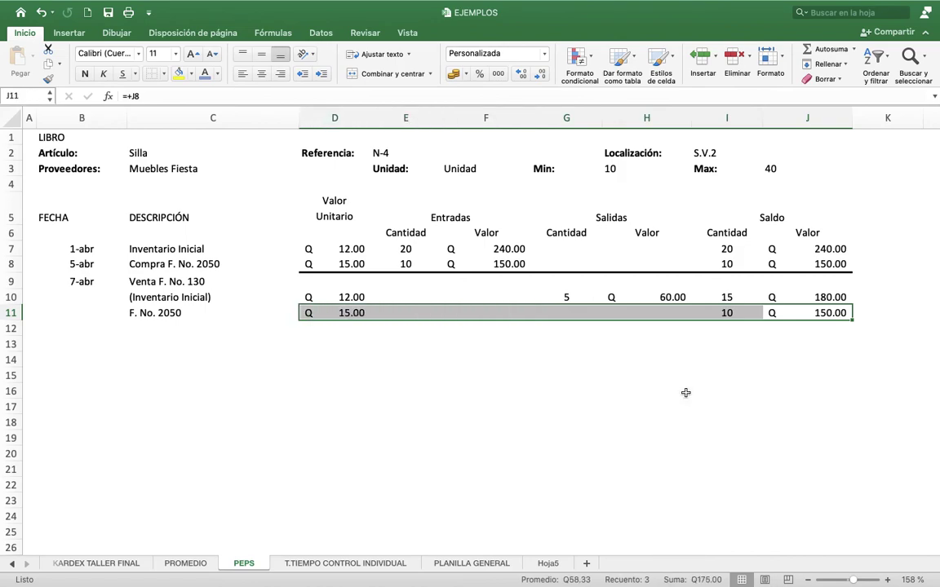
{"action": "left_click", "coordinate": [465, 313]}
{"action": "left_click", "coordinate": [367, 313]}
{"action": "key", "text": "shift+Right"}
{"action": "key", "text": "shift+Right"}
{"action": "key", "text": "shift+Right"}
{"action": "key", "text": "shift+Right"}
{"action": "key", "text": "shift+Right"}
{"action": "key", "text": "shift+Right"}
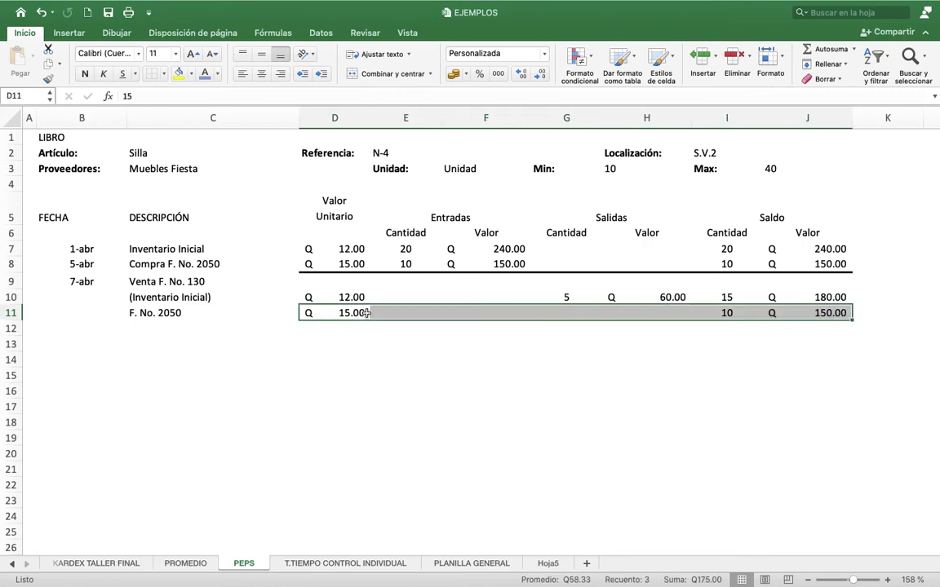
{"action": "right_click", "coordinate": [320, 310]}
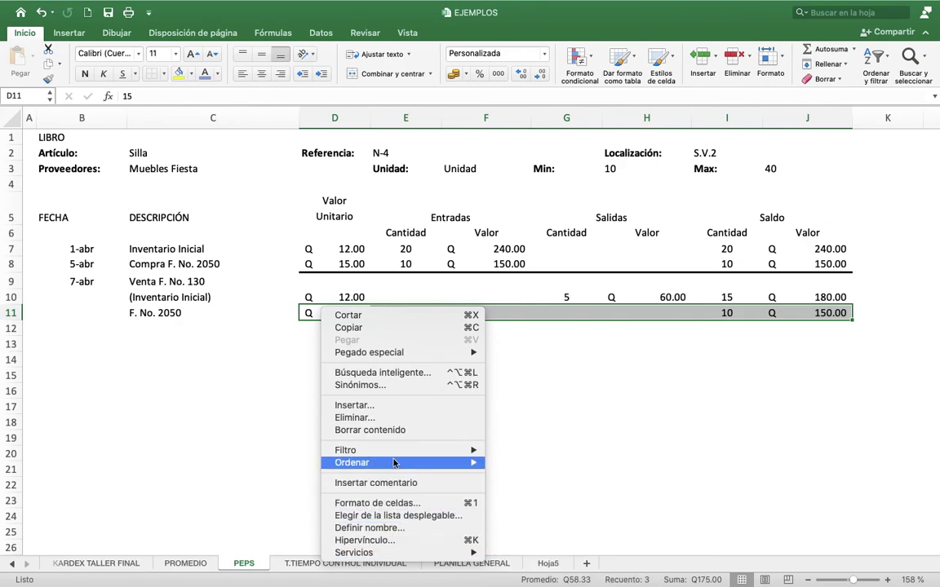
{"action": "left_click", "coordinate": [585, 310]}
Copy the formatting of D8:J8, including its thick bottom border, onto D11:J11 with Format Painter
{"action": "mouse_move", "coordinate": [320, 264]}
{"action": "left_mouse_down"}
{"action": "mouse_move", "coordinate": [526, 293]}
{"action": "mouse_move", "coordinate": [816, 248]}
{"action": "mouse_move", "coordinate": [826, 264]}
{"action": "left_mouse_up"}
{"action": "left_click", "coordinate": [48, 79]}
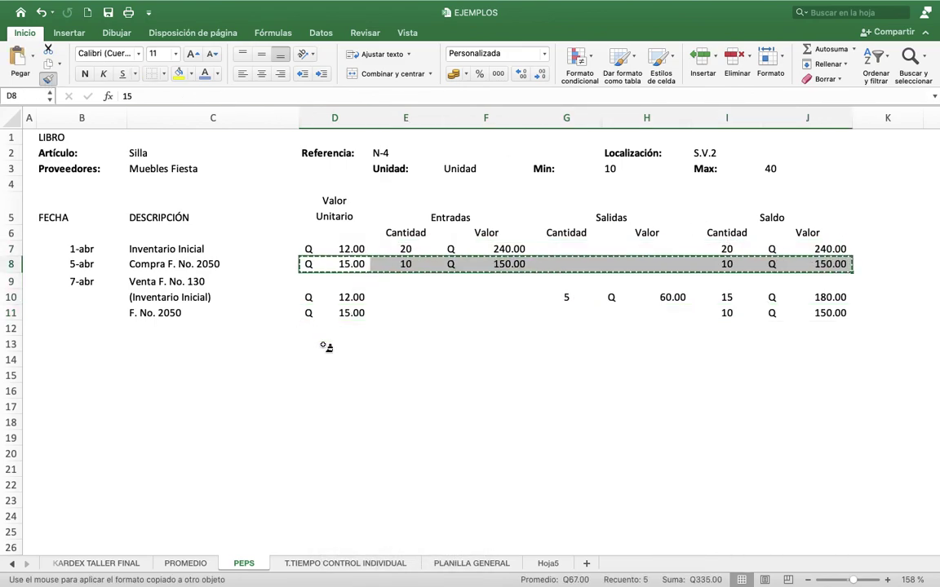
{"action": "mouse_move", "coordinate": [324, 314]}
{"action": "left_mouse_down"}
{"action": "mouse_move", "coordinate": [679, 322]}
{"action": "mouse_move", "coordinate": [792, 312]}
{"action": "mouse_move", "coordinate": [791, 320]}
{"action": "left_mouse_up"}
{"action": "left_click", "coordinate": [505, 356]}
Check the next transaction on the example slide, then enter Inventario Inicial in C12 and a unit value of 12 in D12
{"action": "key", "text": "Up"}
{"action": "key", "text": "Up"}
{"action": "key", "text": "Left"}
{"action": "key", "text": "Left"}
{"action": "key", "text": "Left"}
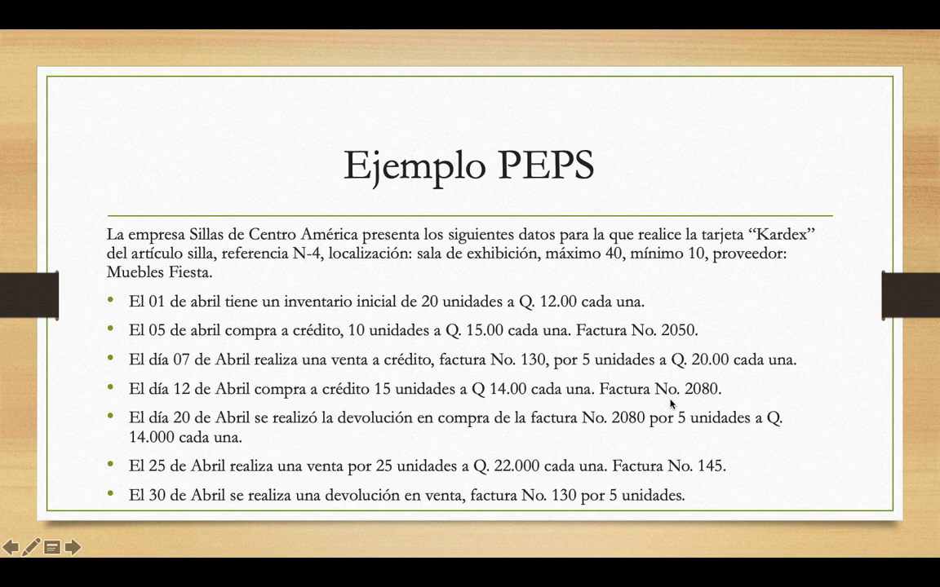
{"action": "key", "text": "ctrl+Right"}
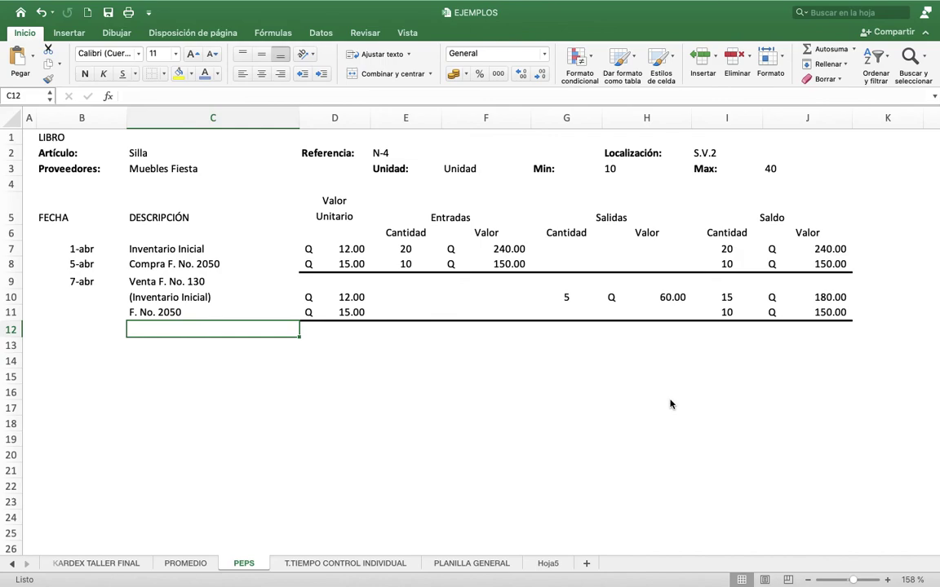
{"action": "type", "text": "Inventario Inicial"}
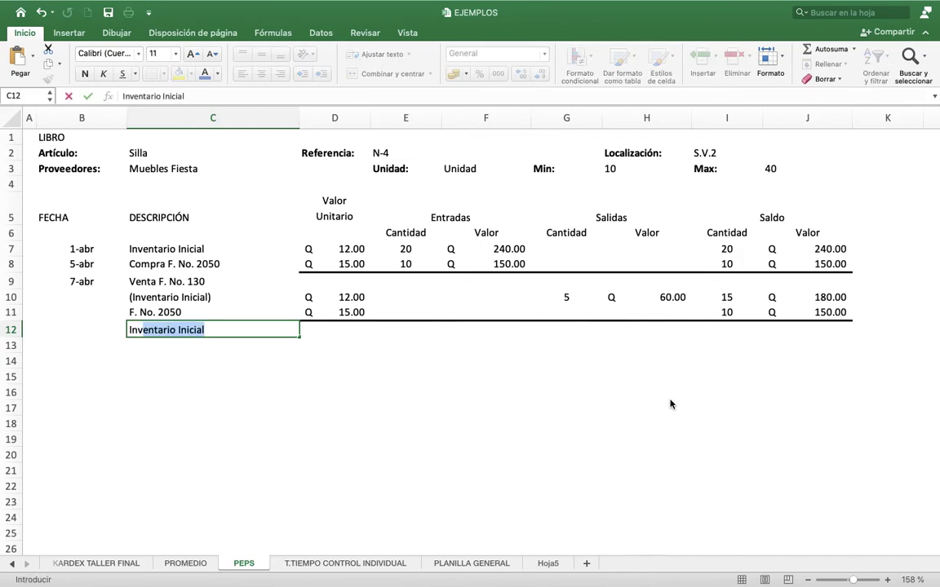
{"action": "key", "text": "Tab"}
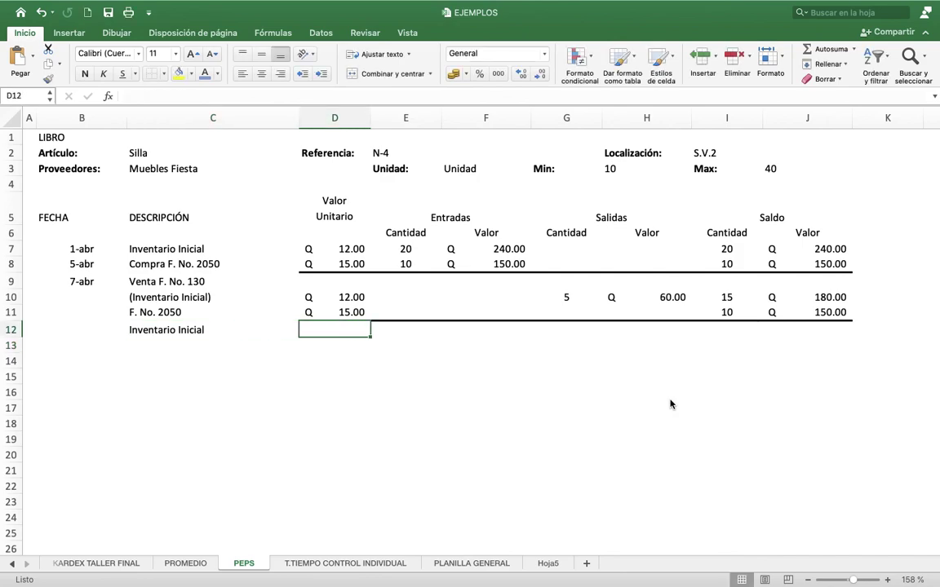
{"action": "type", "text": "12"}
Enter the formula +I10 in I12 to carry down the initial inventory's Saldo quantity
{"action": "key", "text": "Tab"}
{"action": "key", "text": "Tab"}
{"action": "key", "text": "Tab"}
{"action": "key", "text": "Tab"}
{"action": "key", "text": "Tab"}
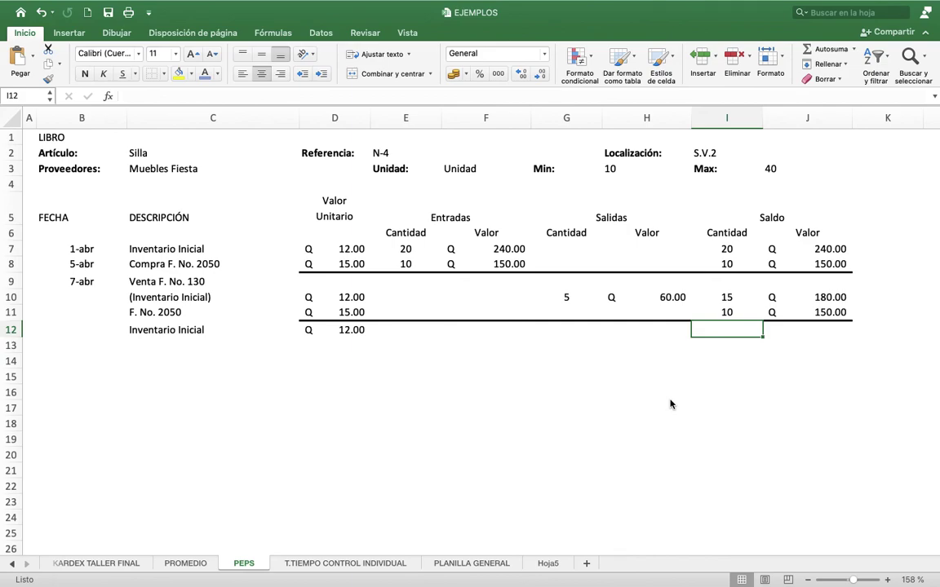
{"action": "type", "text": "+"}
{"action": "key", "text": "Up"}
{"action": "key", "text": "Up"}
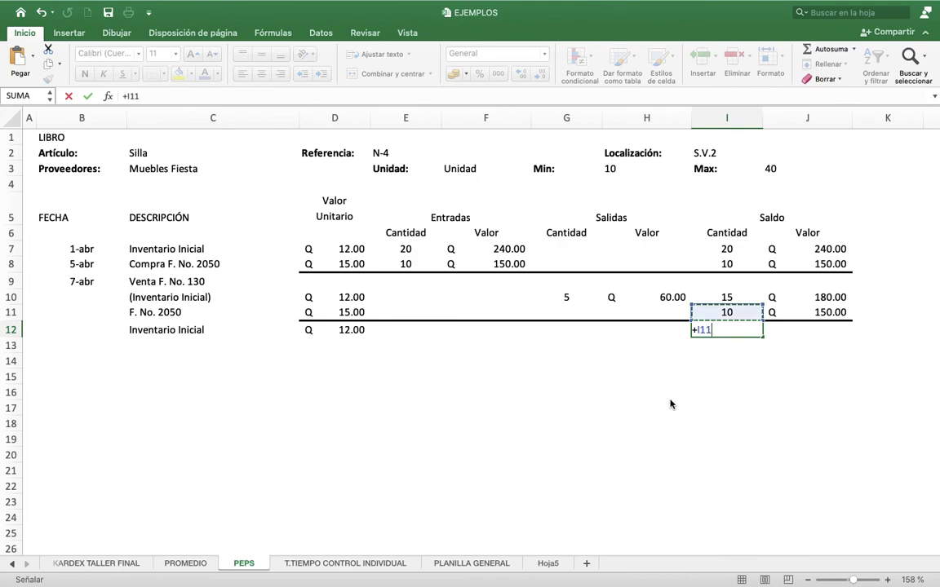
{"action": "key", "text": "Return"}
{"action": "key", "text": "Up"}
Enter the formula +J10 in J12 to carry down the initial inventory's Saldo value
{"action": "key", "text": "Right"}
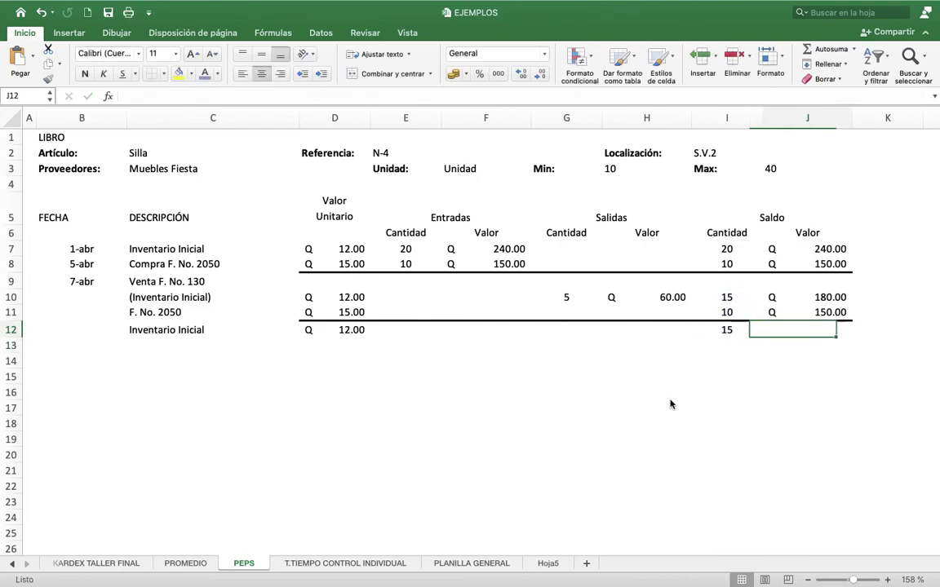
{"action": "type", "text": "+"}
{"action": "key", "text": "Up"}
{"action": "key", "text": "Up"}
{"action": "key", "text": "Return"}
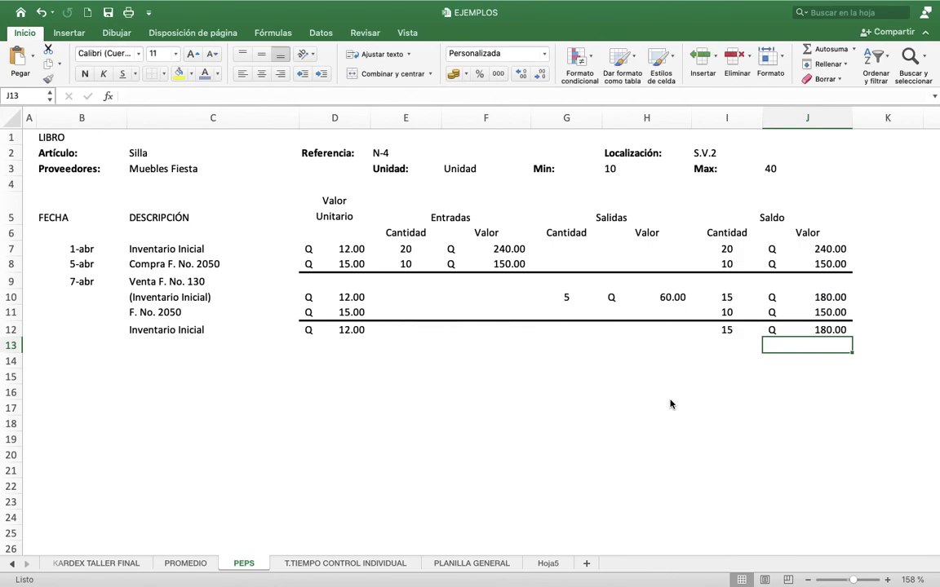
Enter the description F. No. 2050 in C13 and a unit value of 15 in D13
{"action": "key", "text": "Left"}
{"action": "key", "text": "Left"}
{"action": "key", "text": "Left"}
{"action": "key", "text": "Left"}
{"action": "key", "text": "Left"}
{"action": "key", "text": "Left"}
{"action": "key", "text": "Left"}
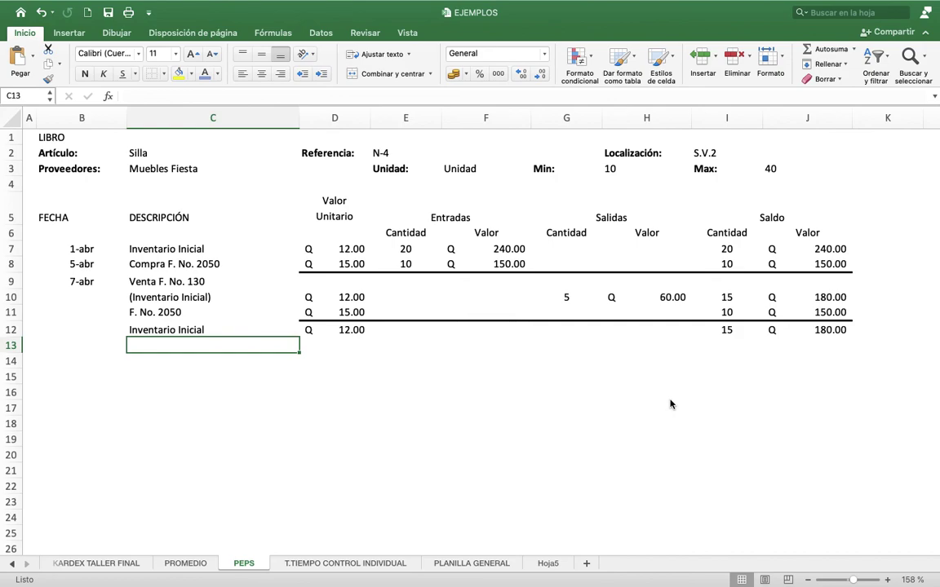
{"action": "type", "text": "F. No. 2050"}
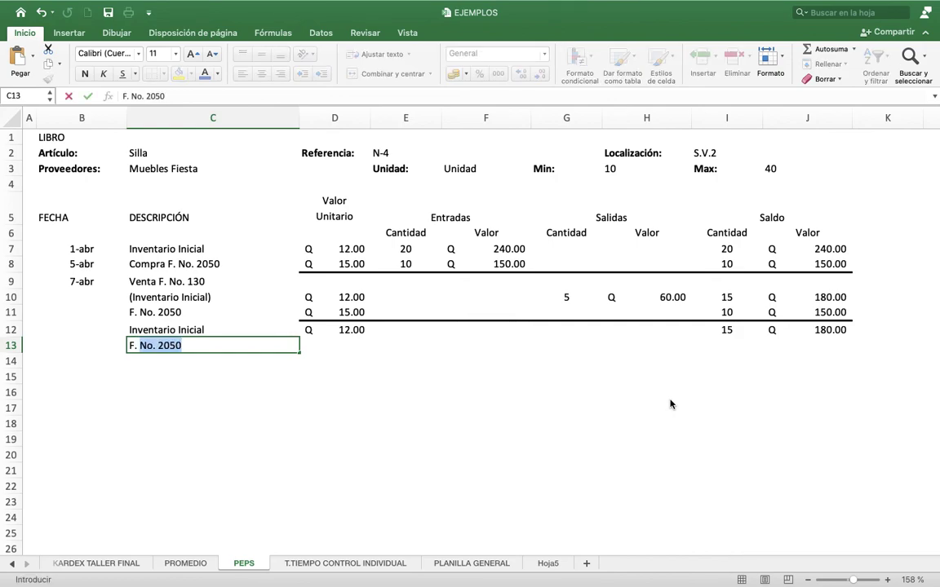
{"action": "key", "text": "Return"}
{"action": "key", "text": "Up"}
{"action": "key", "text": "Right"}
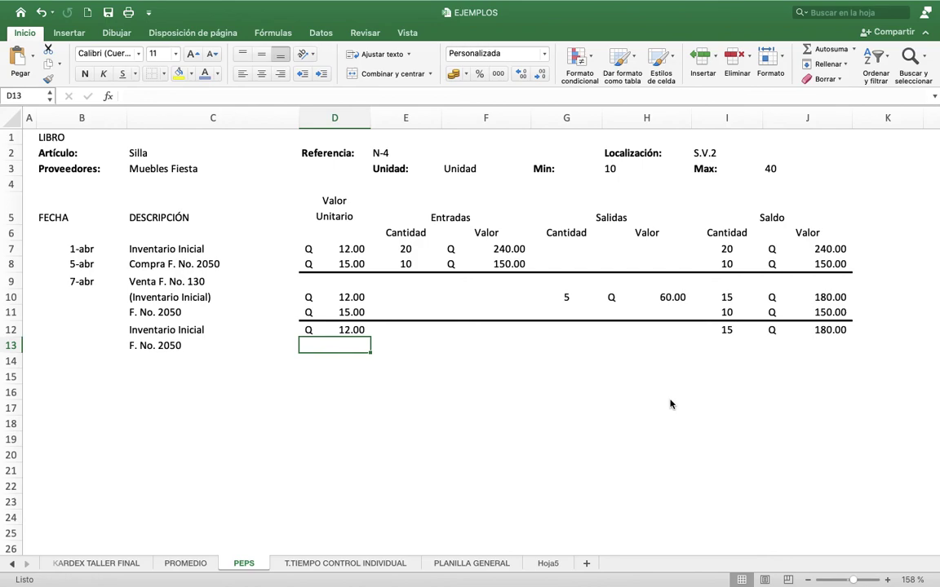
{"action": "type", "text": "15"}
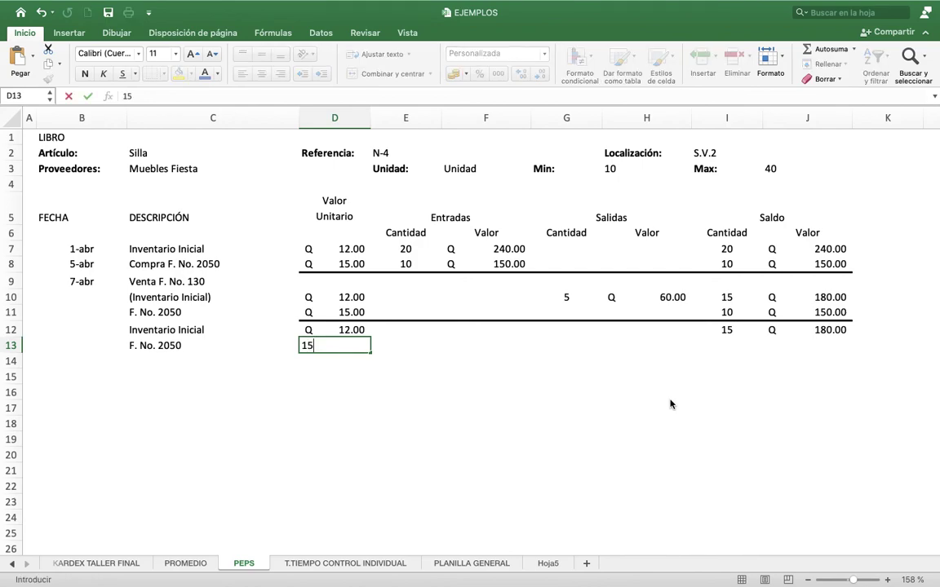
Enter the formula +I11 in I13 to carry down the Saldo quantity of F. No. 2050
{"action": "key", "text": "Right"}
{"action": "key", "text": "Right"}
{"action": "key", "text": "Right"}
{"action": "key", "text": "Right"}
{"action": "key", "text": "Right"}
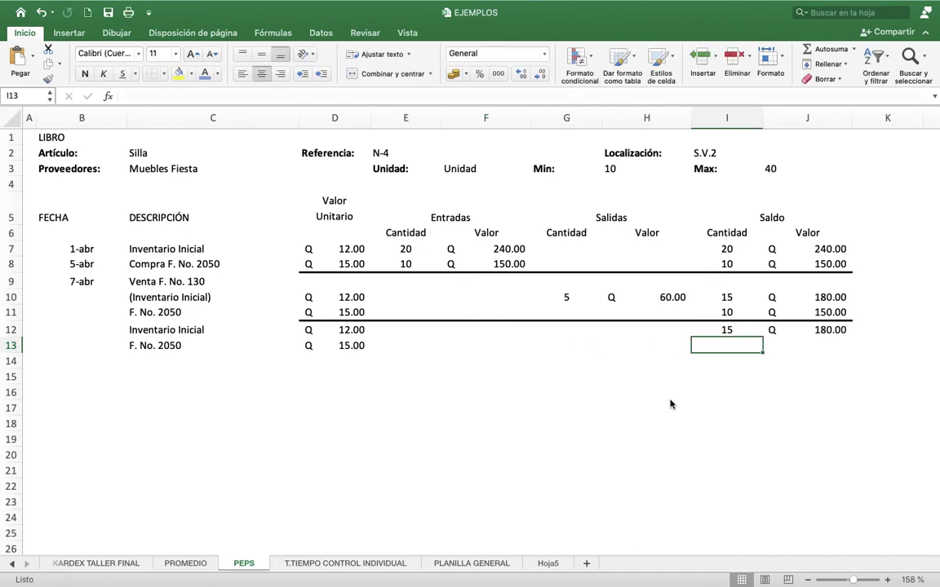
{"action": "type", "text": "+"}
{"action": "key", "text": "Up"}
{"action": "key", "text": "Up"}
{"action": "key", "text": "Tab"}
Enter the formula +J11 in J13 to carry down the Saldo value of F. No. 2050
{"action": "type", "text": "+"}
{"action": "key", "text": "Up"}
{"action": "key", "text": "Up"}
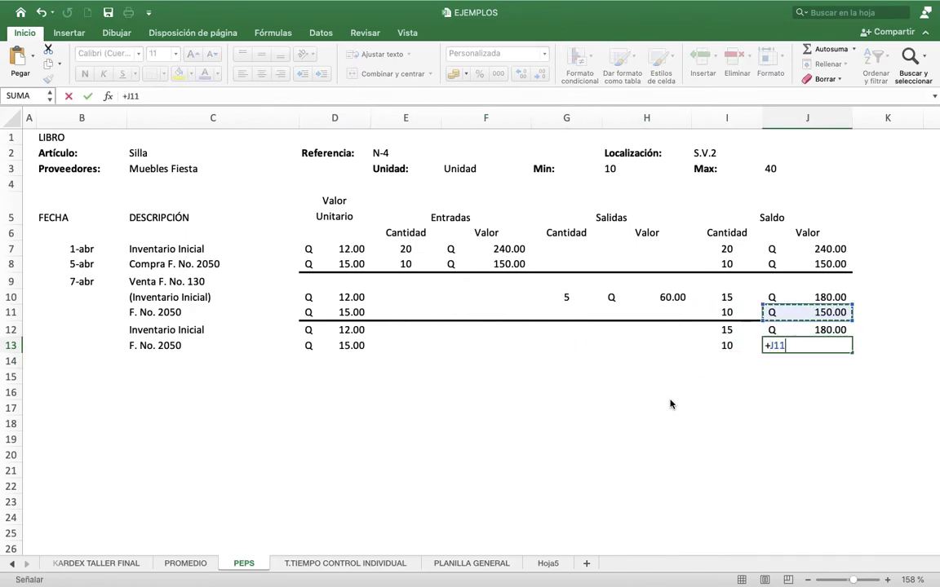
{"action": "key", "text": "Return"}
{"action": "key", "text": "Up"}
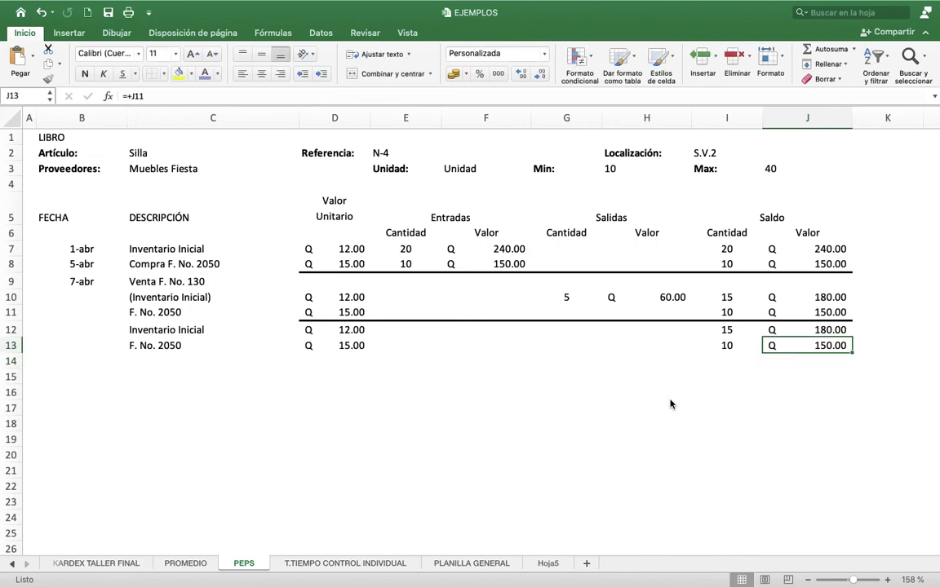
Enter the date 12-abr in B14 for the next transaction
{"action": "key", "text": "Left"}
{"action": "key", "text": "Left"}
{"action": "key", "text": "Left"}
{"action": "key", "text": "Left"}
{"action": "key", "text": "Left"}
{"action": "key", "text": "Left"}
{"action": "key", "text": "Left"}
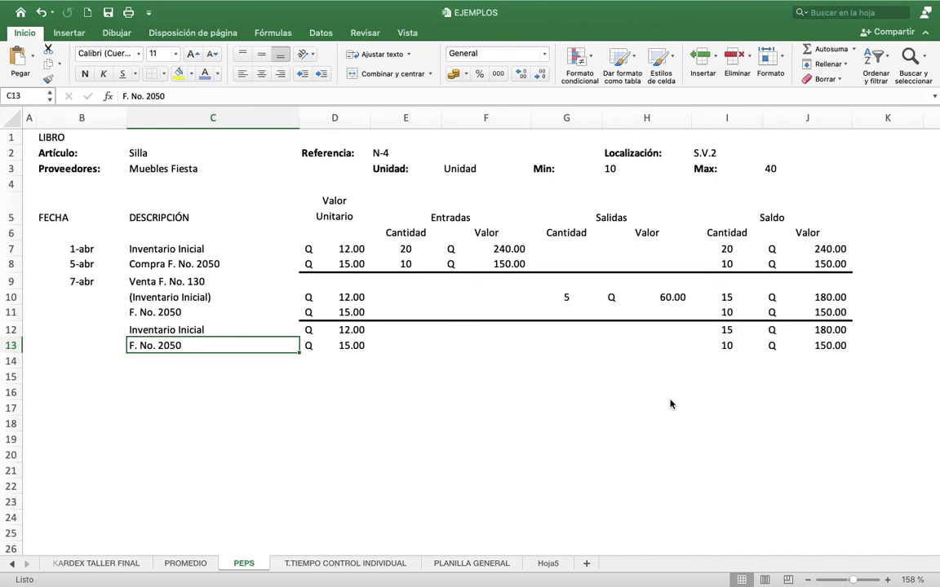
{"action": "key", "text": "Left"}
{"action": "key", "text": "Down"}
{"action": "type", "text": "12-abr"}
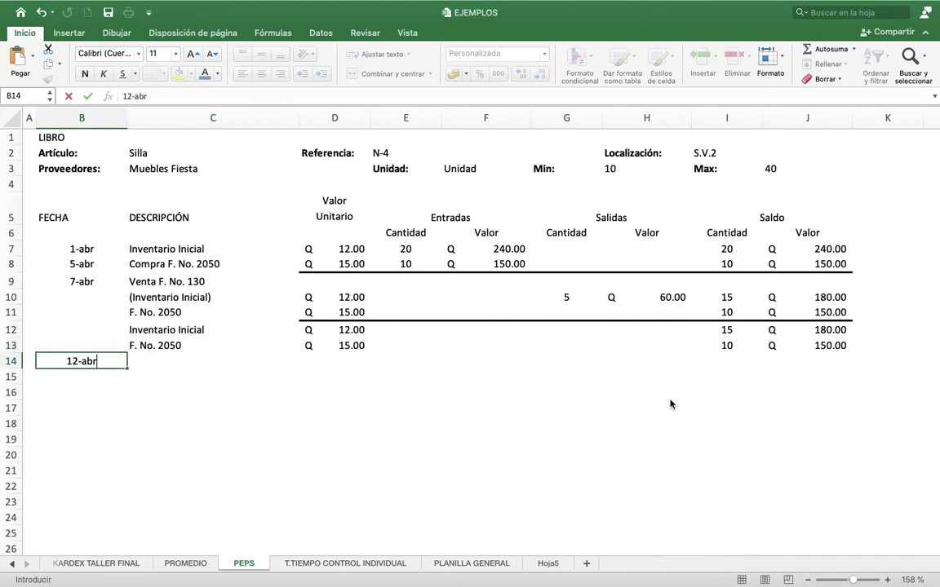
{"action": "key", "text": "Return"}
Enter the description Compra F. No. 2080 in C14
{"action": "key", "text": "Up"}
{"action": "key", "text": "Right"}
{"action": "type", "text": "Compra "}
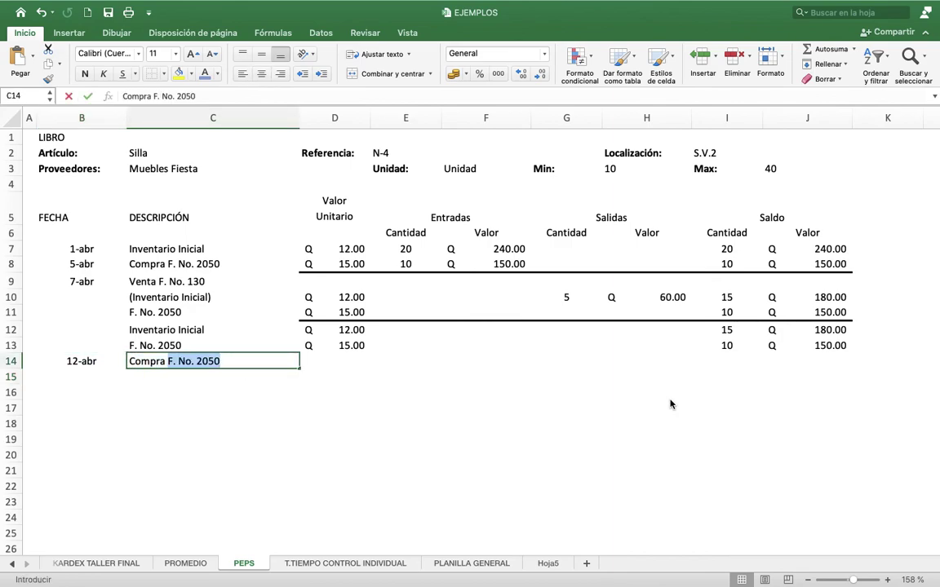
{"action": "type", "text": "F. "}
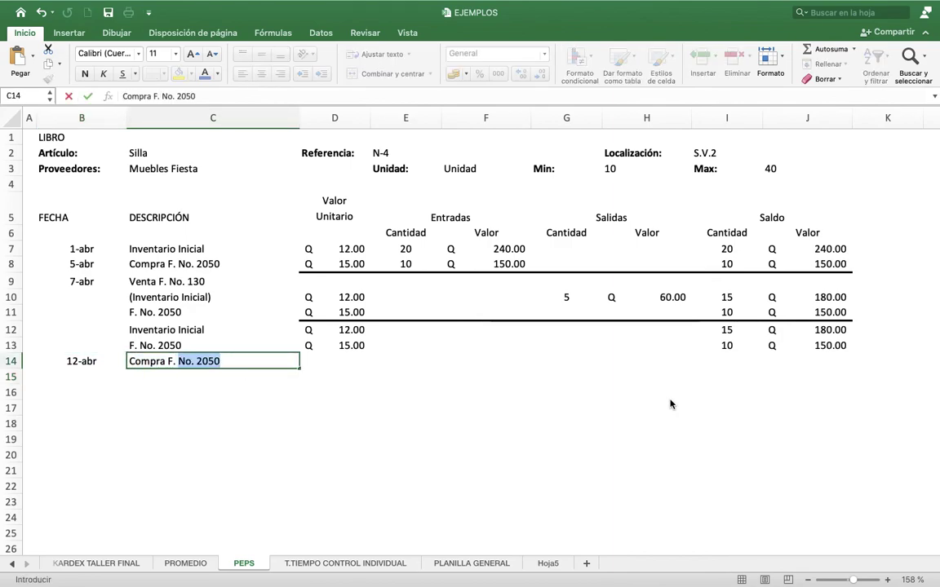
{"action": "type", "text": "No. "}
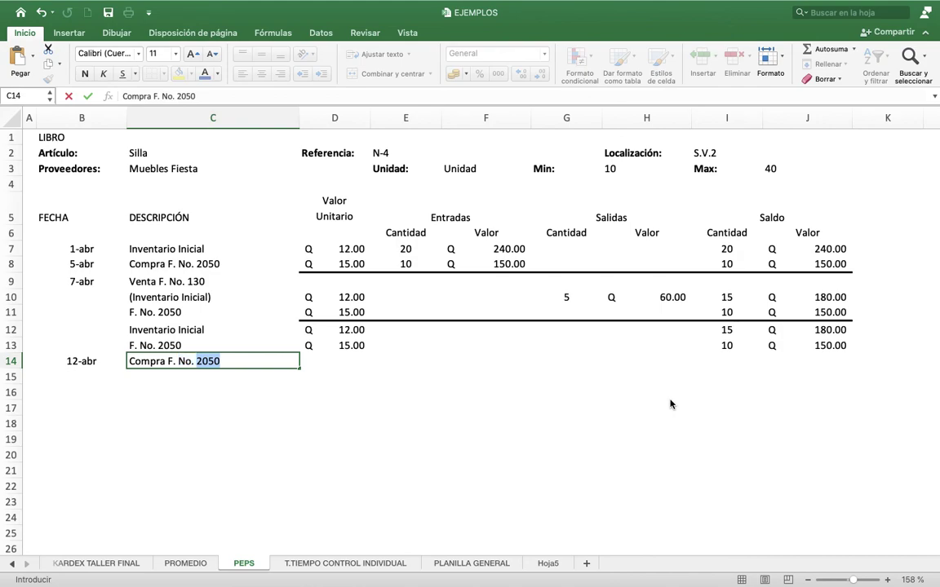
{"action": "type", "text": "2080"}
{"action": "key", "text": "Return"}
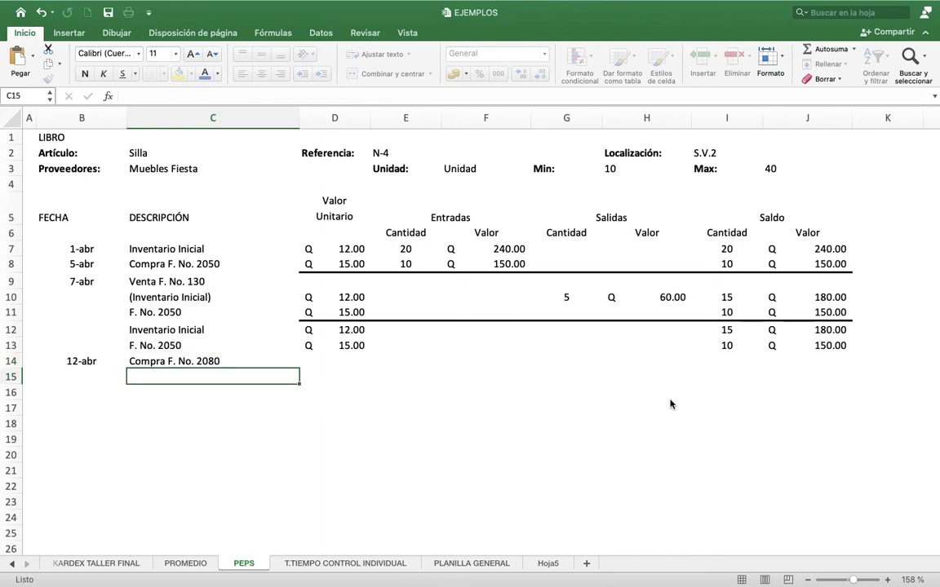
Enter a unit value of 14 in D14 and an Entradas quantity of 15 in E14
{"action": "key", "text": "Up"}
{"action": "key", "text": "Right"}
{"action": "type", "text": "14"}
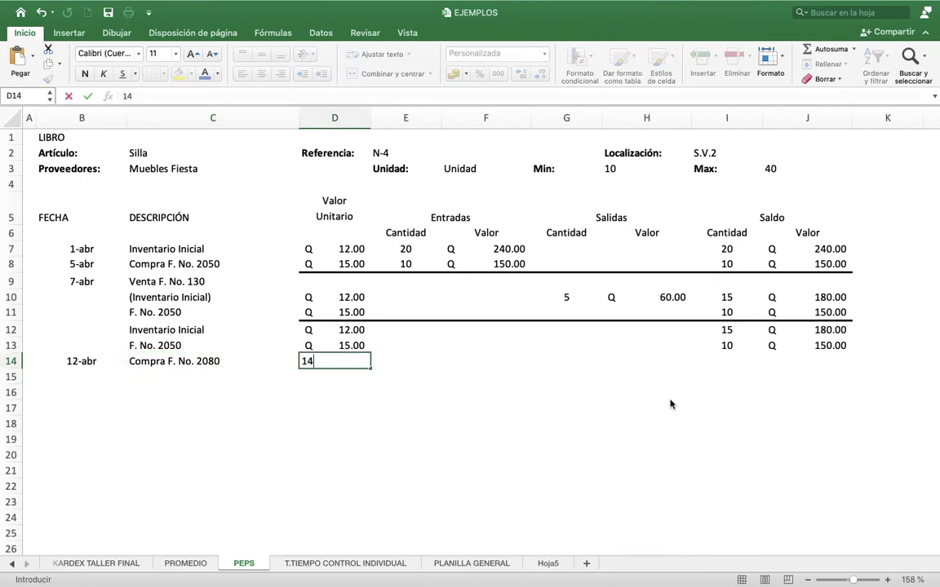
{"action": "key", "text": "Right"}
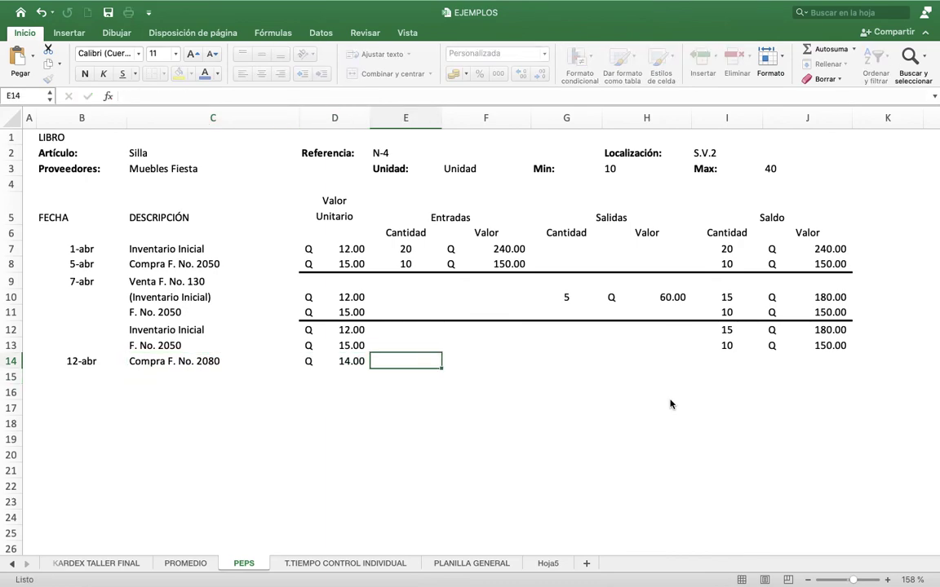
{"action": "key", "text": "Right"}
{"action": "key", "text": "Left"}
{"action": "key", "text": "Left"}
{"action": "key", "text": "Right"}
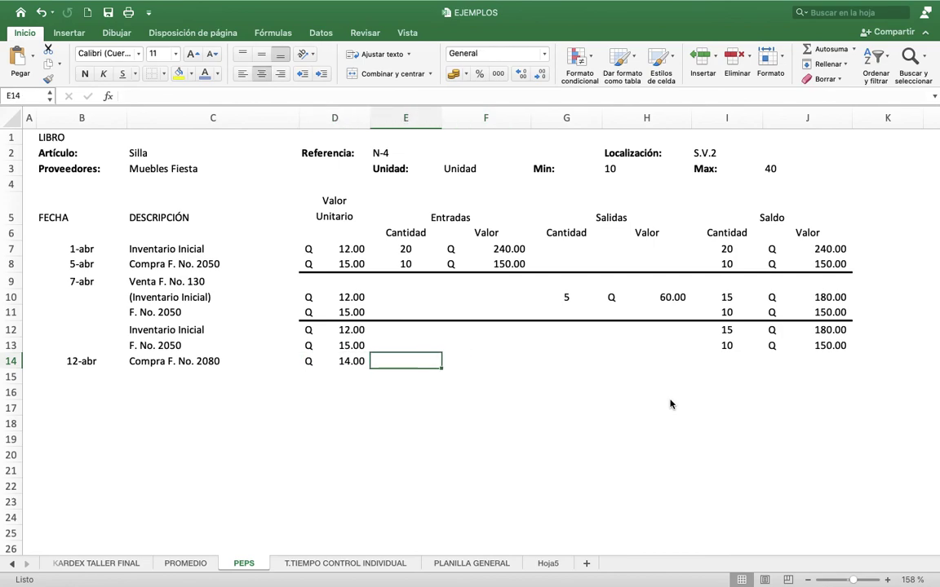
{"action": "type", "text": "15"}
Enter the formula +D14*E14 in F14 to calculate the Entradas value of the purchase
{"action": "key", "text": "Right"}
{"action": "type", "text": "+"}
{"action": "key", "text": "Left"}
{"action": "key", "text": "Left"}
{"action": "type", "text": "*"}
{"action": "key", "text": "Left"}
{"action": "key", "text": "Return"}
{"action": "key", "text": "Up"}
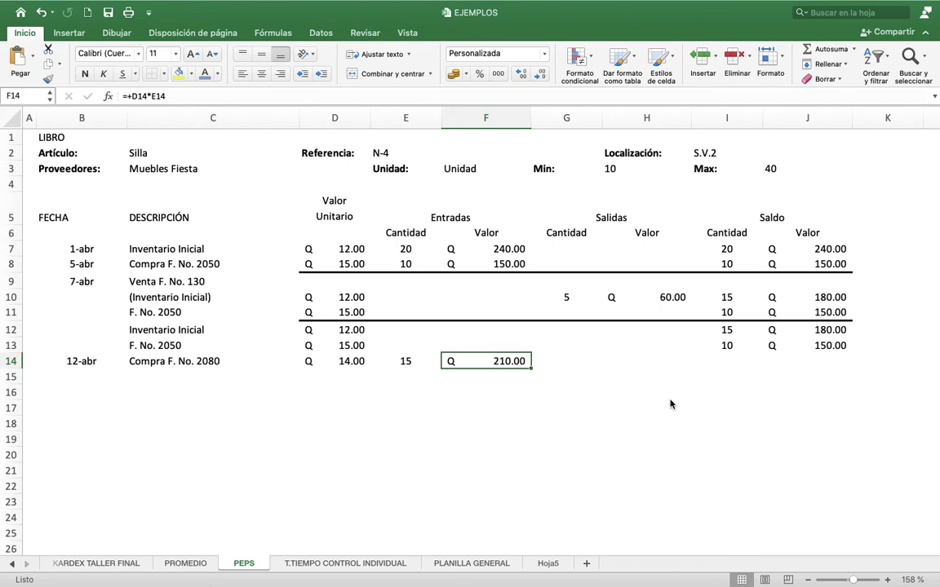
Enter the formula +E14 in I14 for the Saldo quantity of Compra F. No. 2080
{"action": "key", "text": "Right"}
{"action": "key", "text": "Right"}
{"action": "key", "text": "Right"}
{"action": "type", "text": "+"}
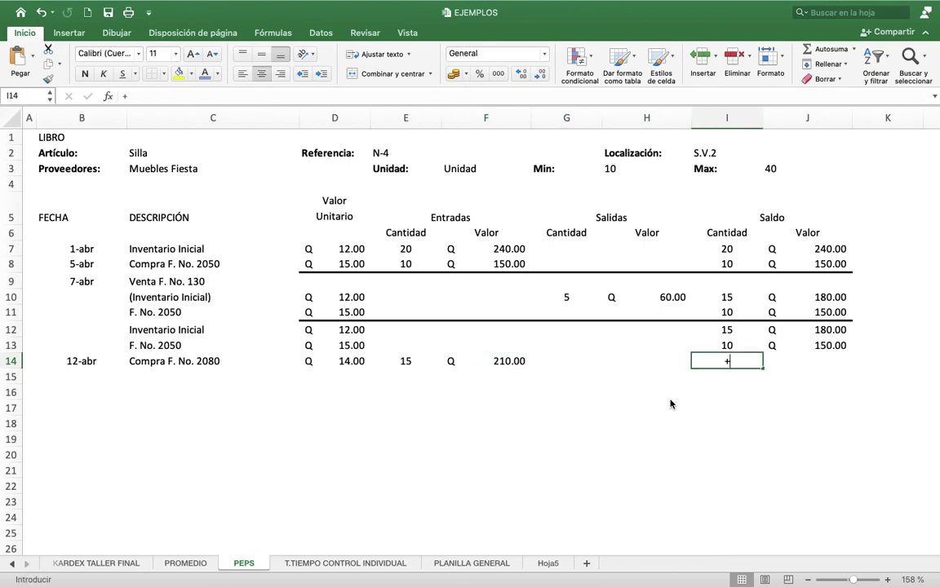
{"action": "key", "text": "Left"}
{"action": "key", "text": "Left"}
{"action": "key", "text": "Left"}
{"action": "key", "text": "Left"}
{"action": "key", "text": "Return"}
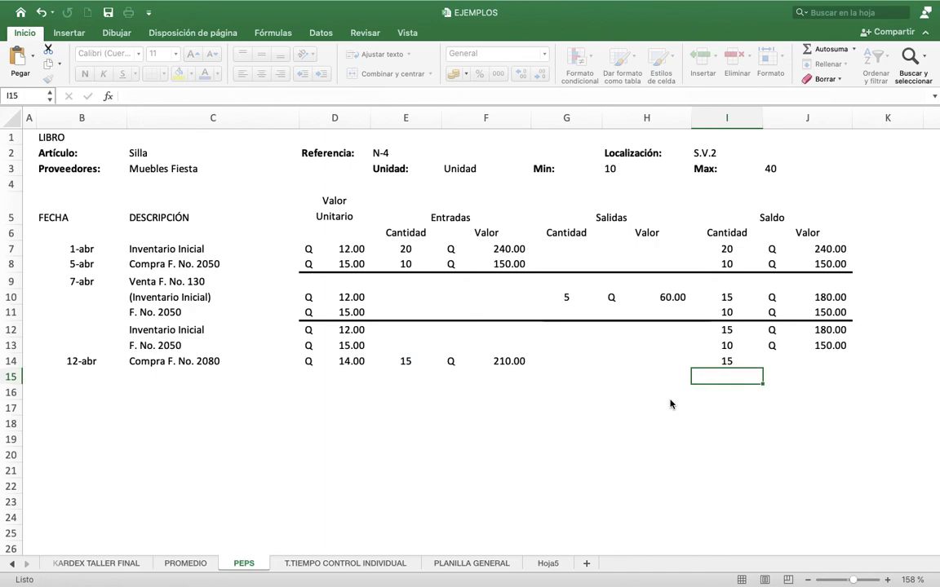
Enter the formula +F14 in J14 for the Saldo value of Compra F. No. 2080
{"action": "key", "text": "Up"}
{"action": "key", "text": "Right"}
{"action": "type", "text": "+"}
{"action": "key", "text": "Left"}
{"action": "key", "text": "Left"}
{"action": "key", "text": "Left"}
{"action": "key", "text": "Left"}
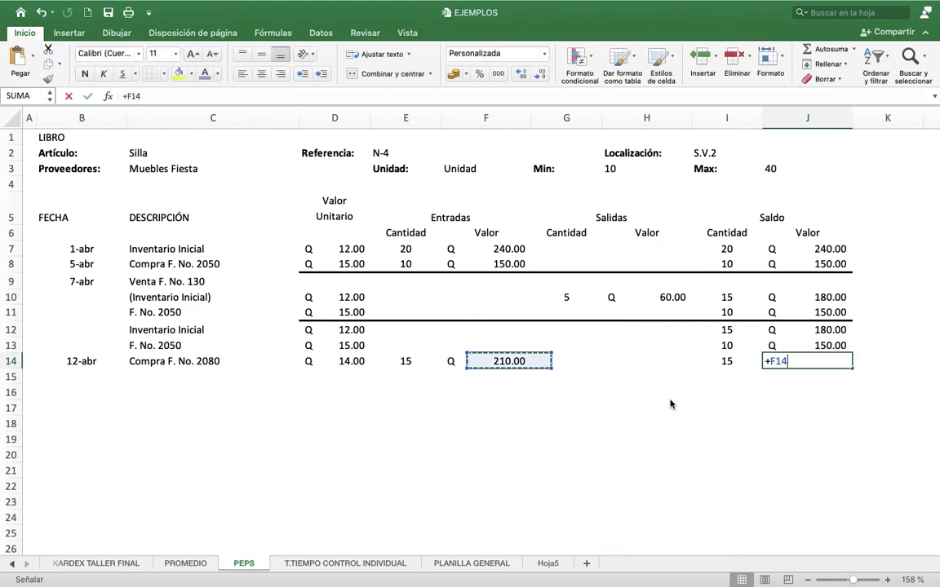
{"action": "key", "text": "Return"}
{"action": "key", "text": "Up"}
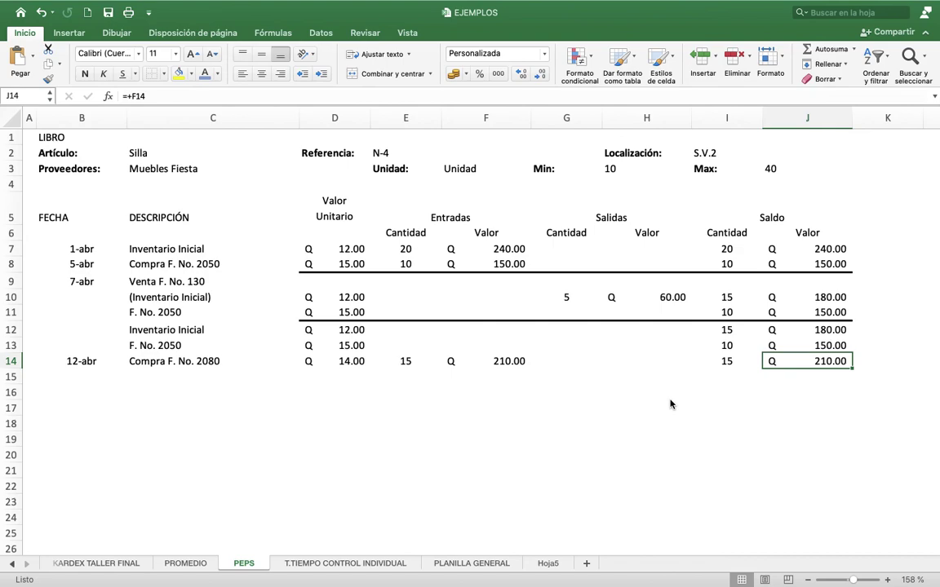
{"action": "key", "text": "shift+Left"}
{"action": "key", "text": "shift+Left"}
{"action": "key", "text": "shift+Left"}
{"action": "key", "text": "shift+Left"}
{"action": "key", "text": "shift+Left"}
{"action": "key", "text": "shift+Left"}
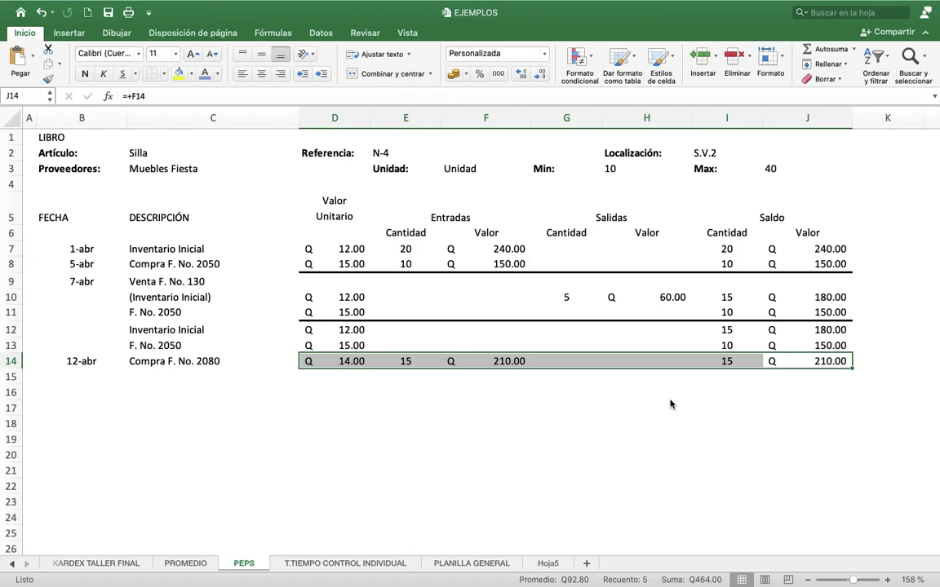
Copy the formatting of D11:J11, including its thick bottom border, onto D14:J14 with Format Painter
{"action": "left_click", "coordinate": [324, 311]}
{"action": "left_click_drag", "start_coordinate": [324, 312], "coordinate": [796, 316]}
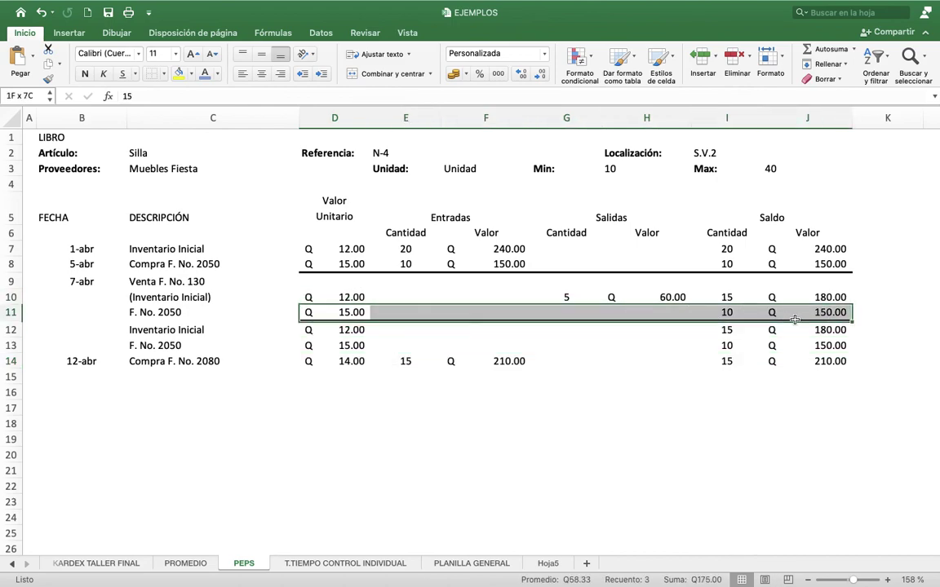
{"action": "left_click", "coordinate": [47, 79]}
{"action": "mouse_move", "coordinate": [315, 360]}
{"action": "left_mouse_down"}
{"action": "mouse_move", "coordinate": [457, 348]}
{"action": "mouse_move", "coordinate": [643, 373]}
{"action": "mouse_move", "coordinate": [808, 359]}
{"action": "left_mouse_up"}
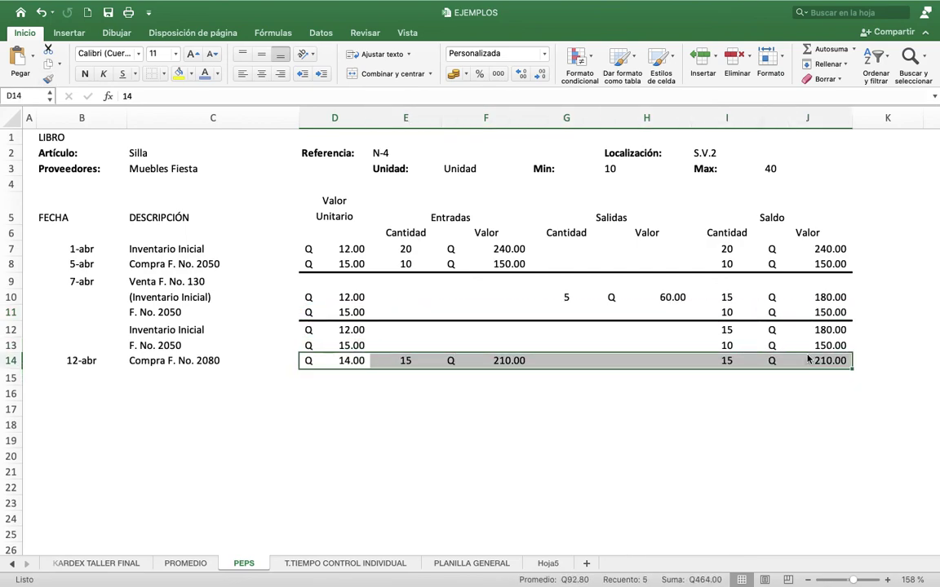
{"action": "key", "text": "Left"}
{"action": "key", "text": "Left"}
{"action": "key", "text": "Right"}
{"action": "key", "text": "Right"}
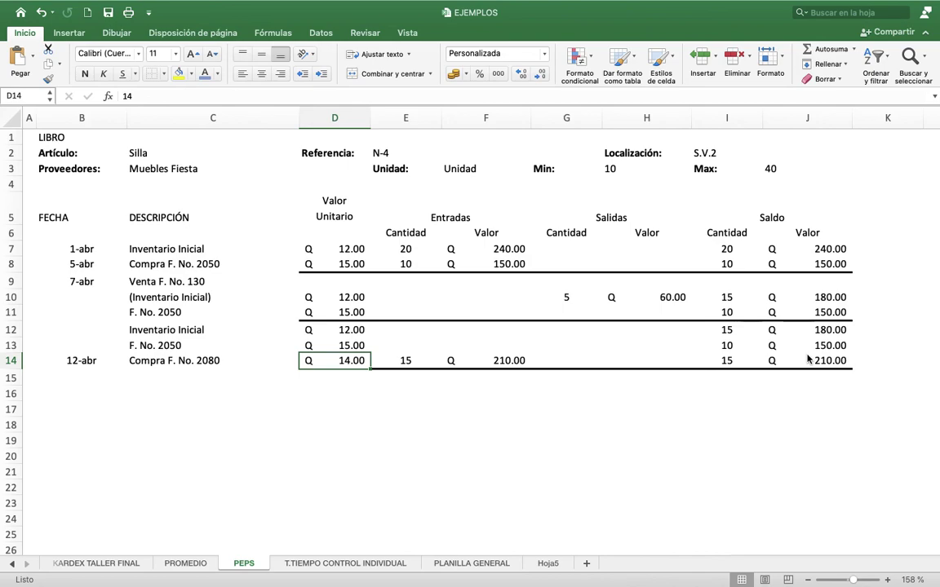
Check the 20 de Abril transaction on the example slide, then enter Inventario Inicial in C15 and a unit value of 12 in D15
{"action": "key", "text": "super+Tab"}
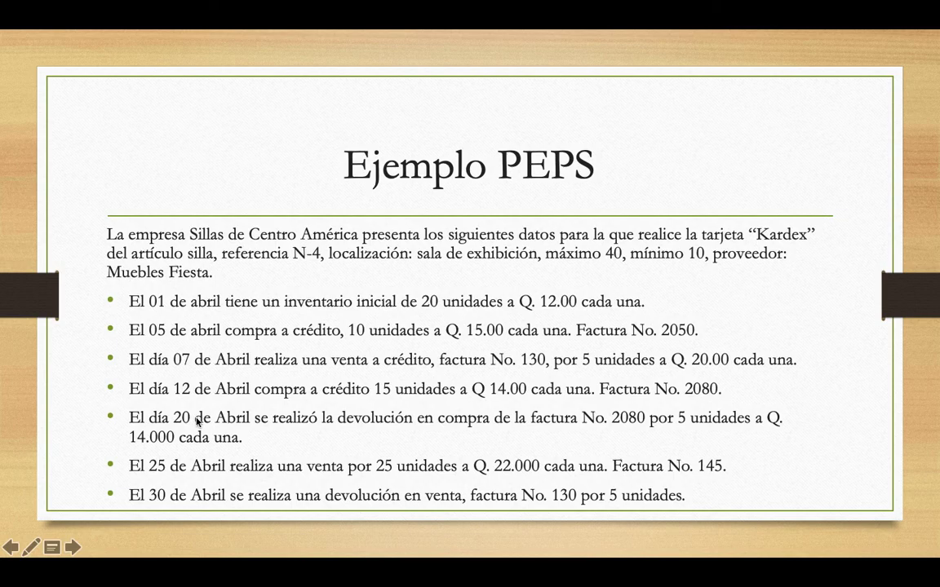
{"action": "key", "text": "Left"}
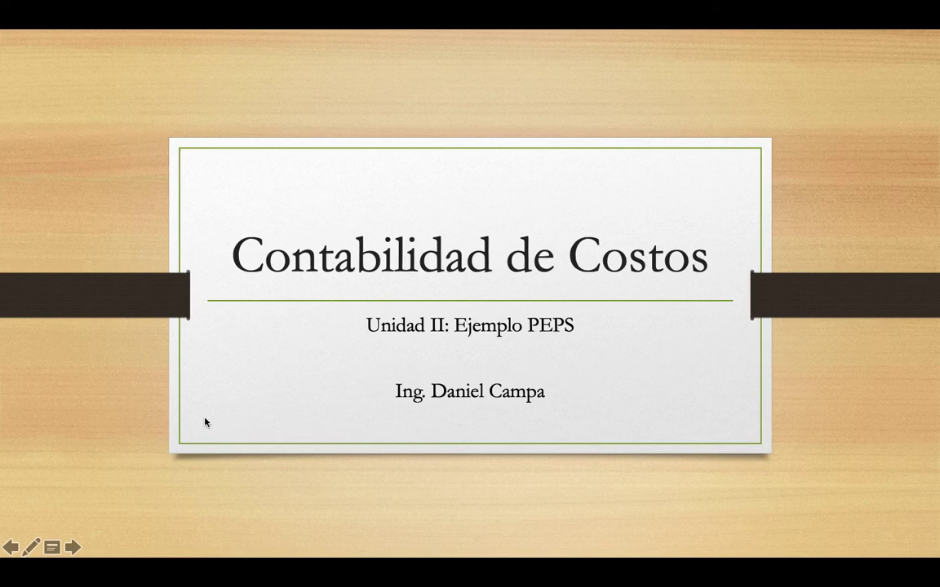
{"action": "key", "text": "Right"}
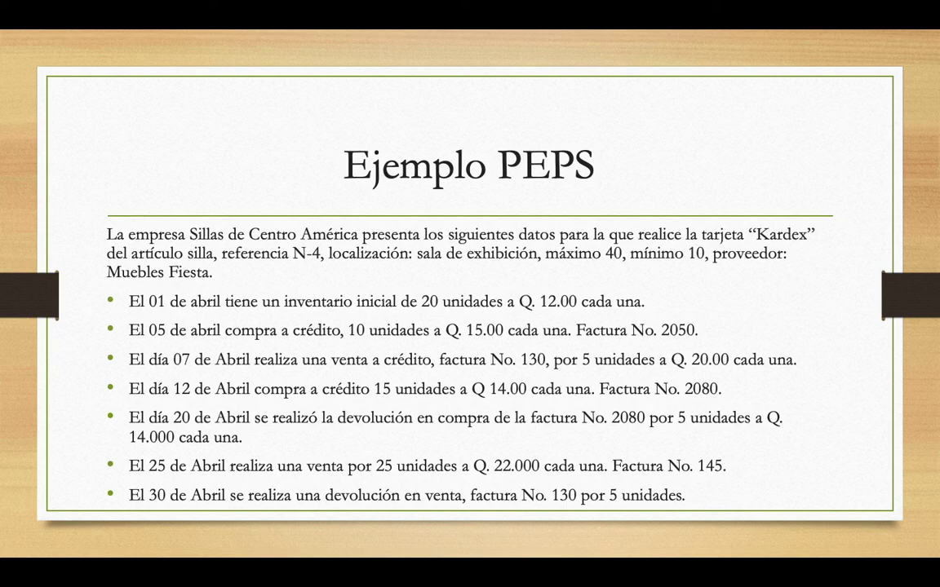
{"action": "key", "text": "super+Tab"}
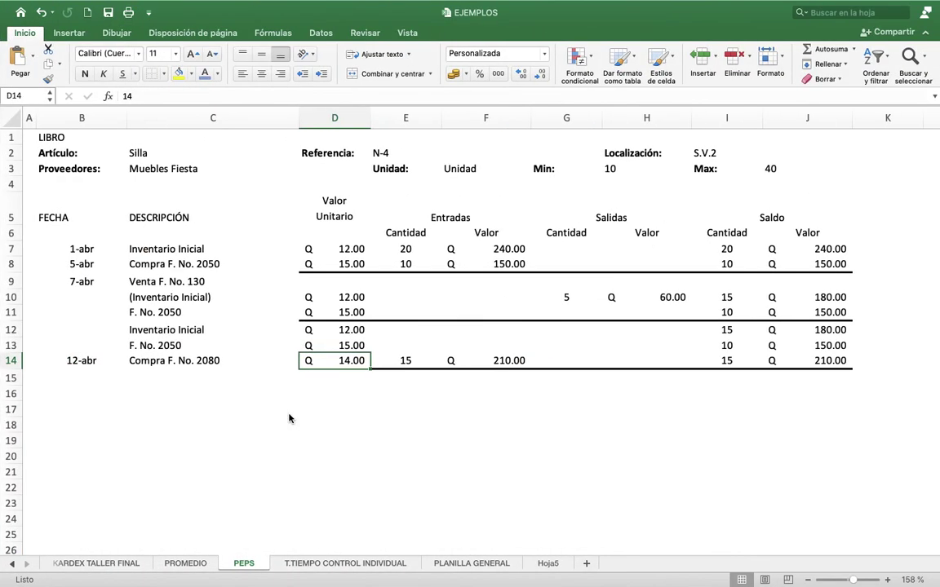
{"action": "key", "text": "Return"}
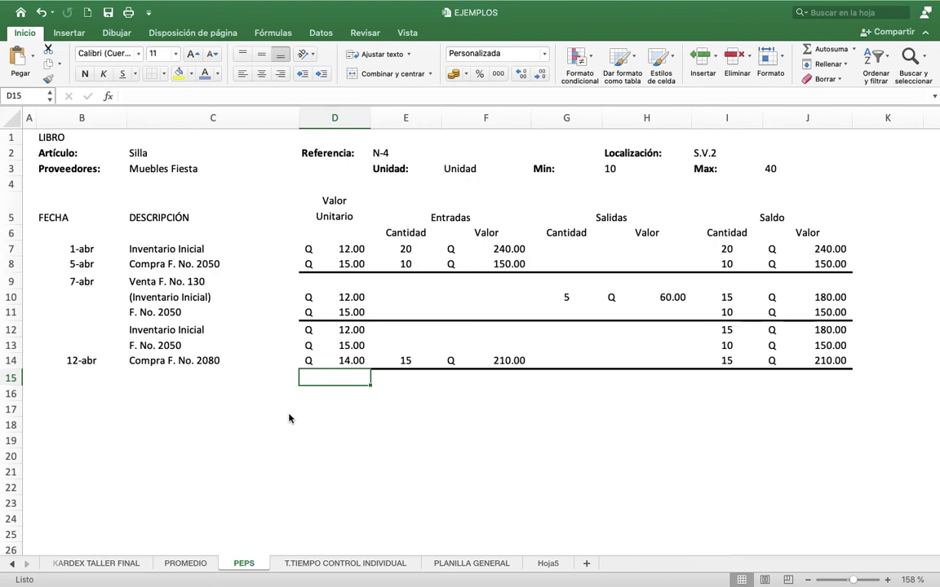
{"action": "key", "text": "Left"}
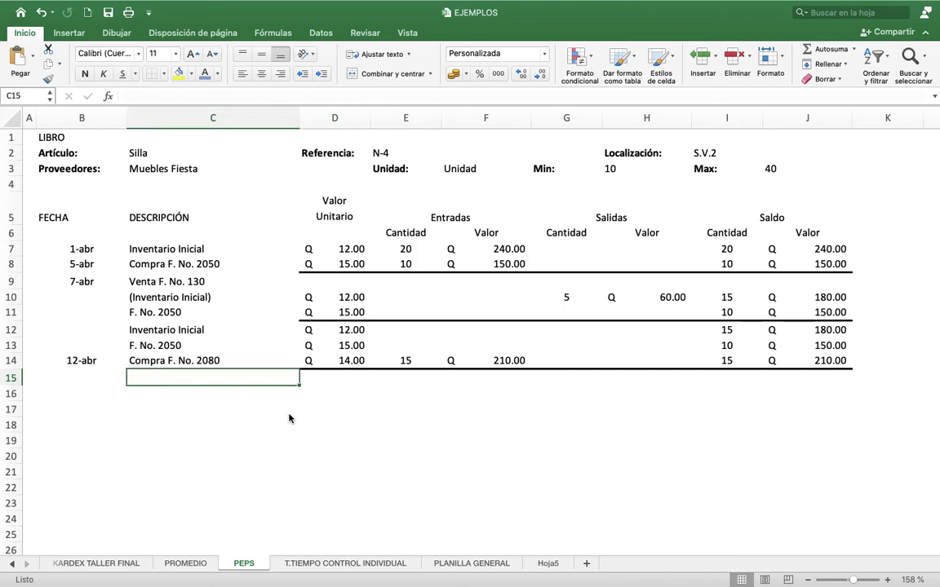
{"action": "type", "text": "Inv."}
{"action": "key", "text": "Down"}
{"action": "key", "text": "Return"}
{"action": "key", "text": "Up"}
{"action": "key", "text": "Right"}
{"action": "type", "text": "=D12"}
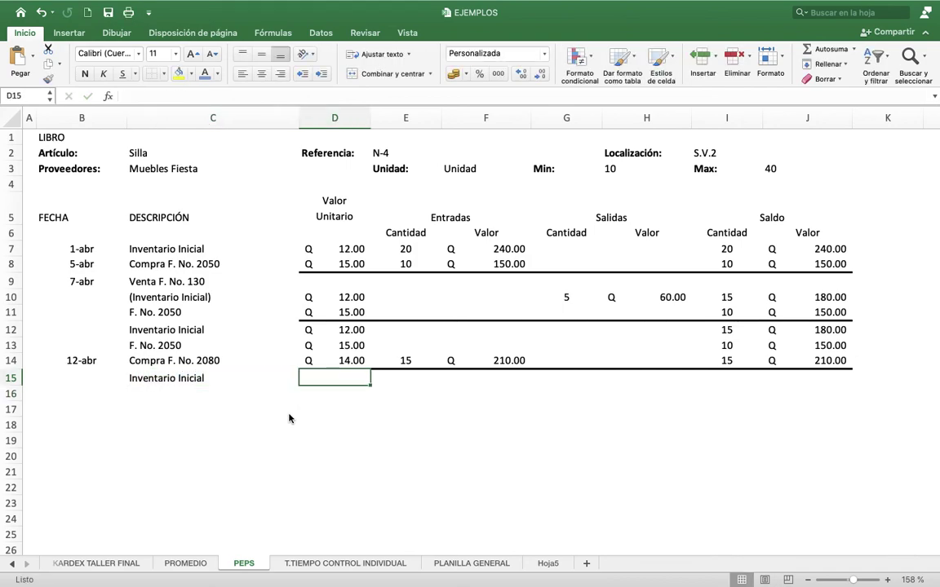
Enter the formula +I12 in I15 to carry down the initial inventory's Saldo quantity
{"action": "key", "text": "Tab"}
{"action": "key", "text": "Right"}
{"action": "key", "text": "Right"}
{"action": "key", "text": "Right"}
{"action": "key", "text": "Right"}
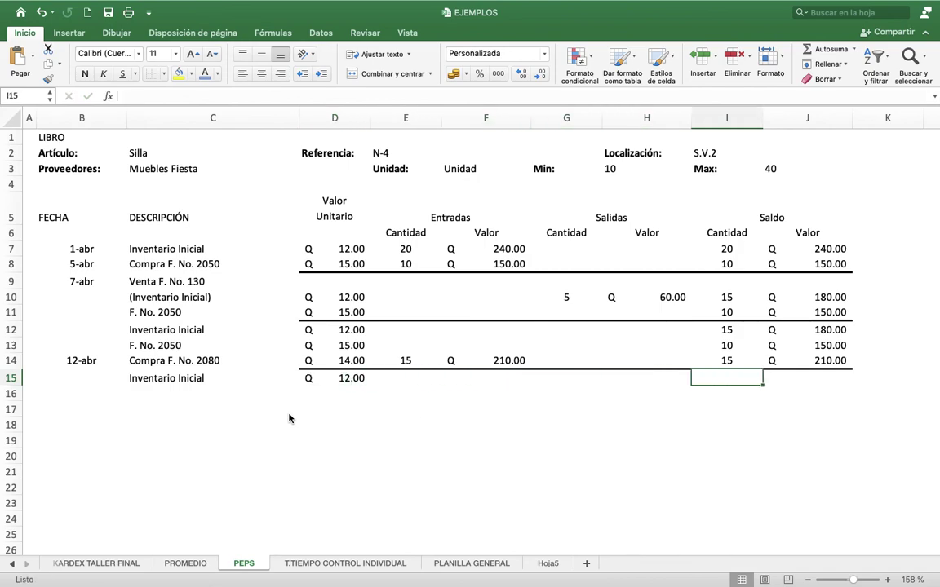
{"action": "type", "text": "+"}
{"action": "key", "text": "Up"}
{"action": "key", "text": "Up"}
{"action": "key", "text": "Up"}
{"action": "key", "text": "Tab"}
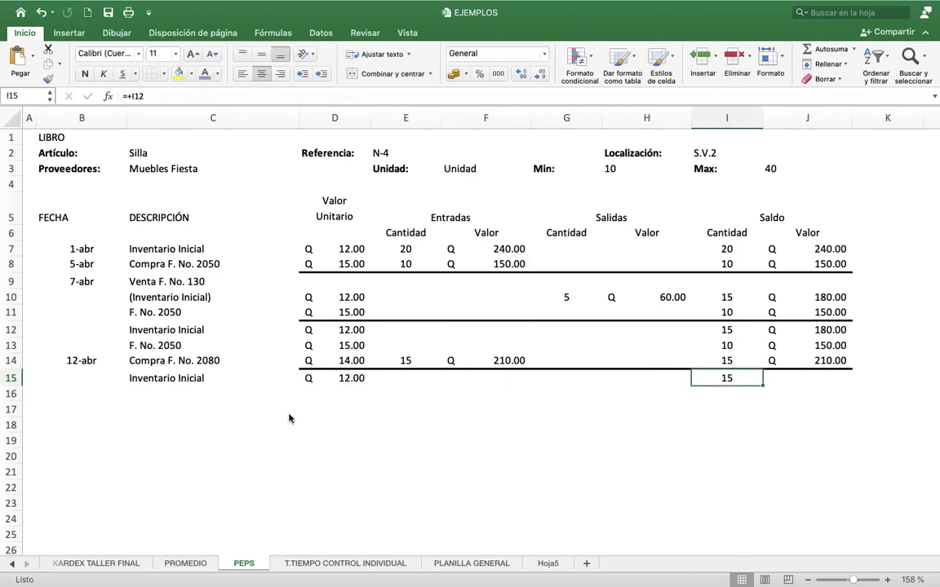
Enter the formula +J12 in J15 to carry down the initial inventory's Saldo value, and return to the description column in row 16
{"action": "type", "text": "+"}
{"action": "key", "text": "Up"}
{"action": "key", "text": "Up"}
{"action": "key", "text": "Up"}
{"action": "key", "text": "Return"}
{"action": "key", "text": "Left"}
{"action": "key", "text": "Left"}
{"action": "key", "text": "Left"}
{"action": "key", "text": "Left"}
{"action": "key", "text": "Left"}
{"action": "key", "text": "Left"}
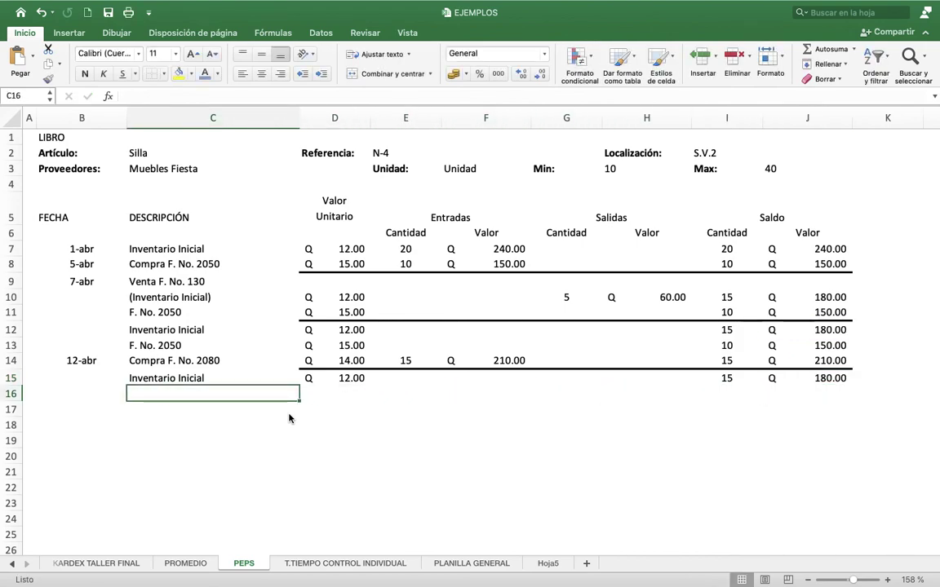
Enter F. No. 2050 in C16 and the formula +D13 in D16 for its unit value
{"action": "type", "text": "F. No."}
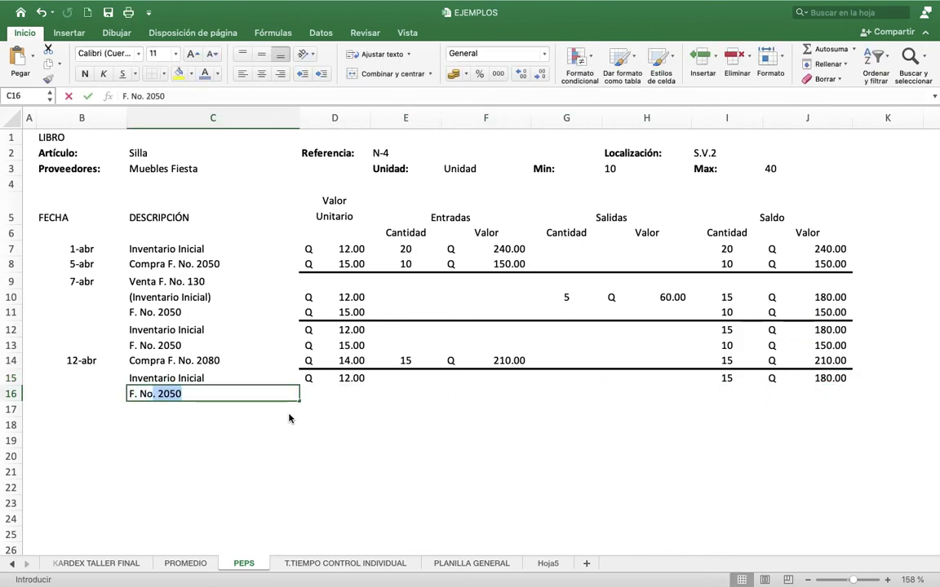
{"action": "key", "text": "ctrl+Return"}
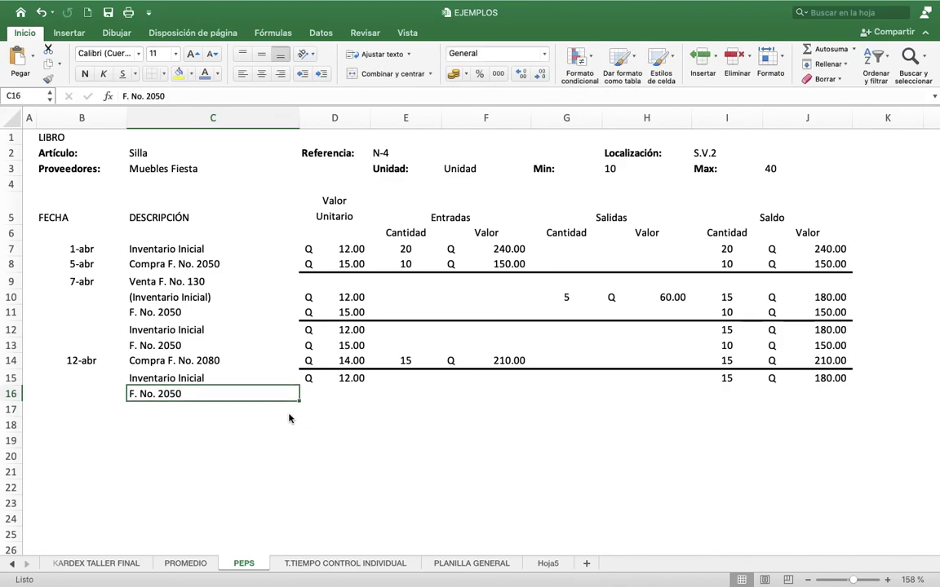
{"action": "key", "text": "Tab"}
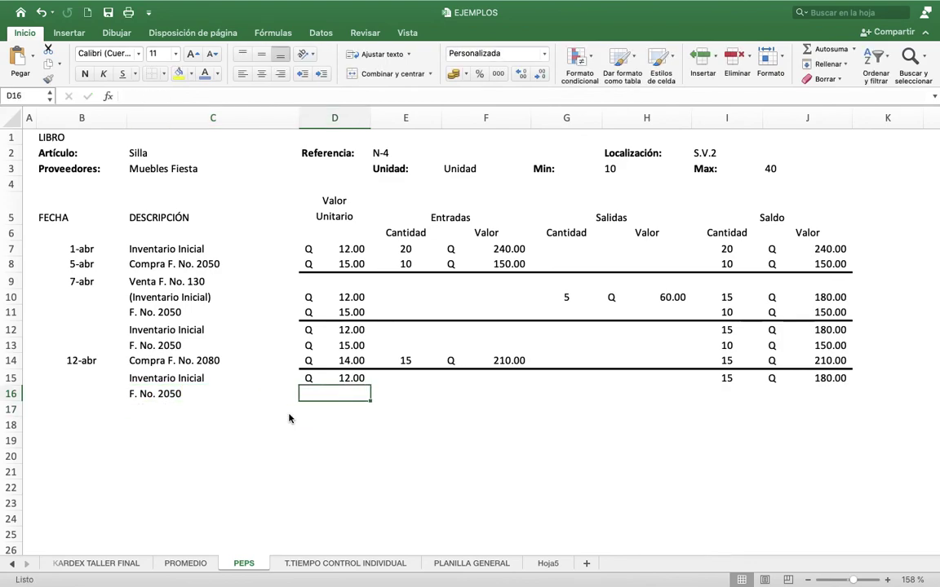
{"action": "type", "text": "="}
{"action": "key", "text": "Up"}
{"action": "key", "text": "Up"}
{"action": "key", "text": "Up"}
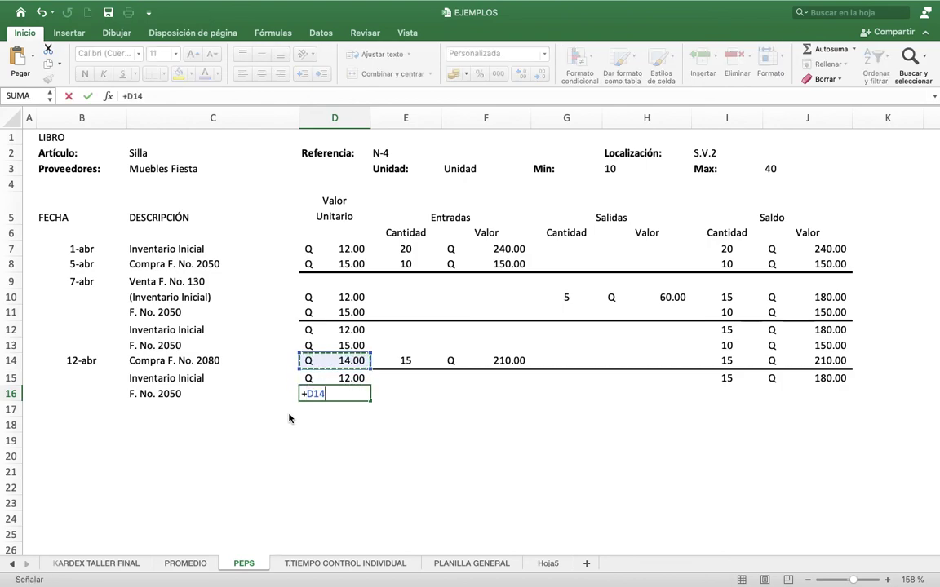
{"action": "key", "text": "Tab"}
Enter the formula +I13 in I16 to carry down the Saldo quantity of F. No. 2050
{"action": "key", "text": "Tab"}
{"action": "key", "text": "Tab"}
{"action": "key", "text": "Tab"}
{"action": "key", "text": "Tab"}
{"action": "type", "text": "+"}
{"action": "key", "text": "Up"}
{"action": "key", "text": "Up"}
{"action": "key", "text": "Up"}
{"action": "key", "text": "Return"}
Enter the formula +J13 in J16 to carry down the Saldo value of F. No. 2050, and return to the description column in row 17
{"action": "key", "text": "Up"}
{"action": "key", "text": "Right"}
{"action": "type", "text": "+"}
{"action": "key", "text": "Up"}
{"action": "key", "text": "Up"}
{"action": "key", "text": "Up"}
{"action": "key", "text": "Return"}
{"action": "key", "text": "Left"}
{"action": "key", "text": "Left"}
{"action": "key", "text": "Left"}
{"action": "key", "text": "Left"}
{"action": "key", "text": "Left"}
{"action": "key", "text": "Left"}
{"action": "key", "text": "Left"}
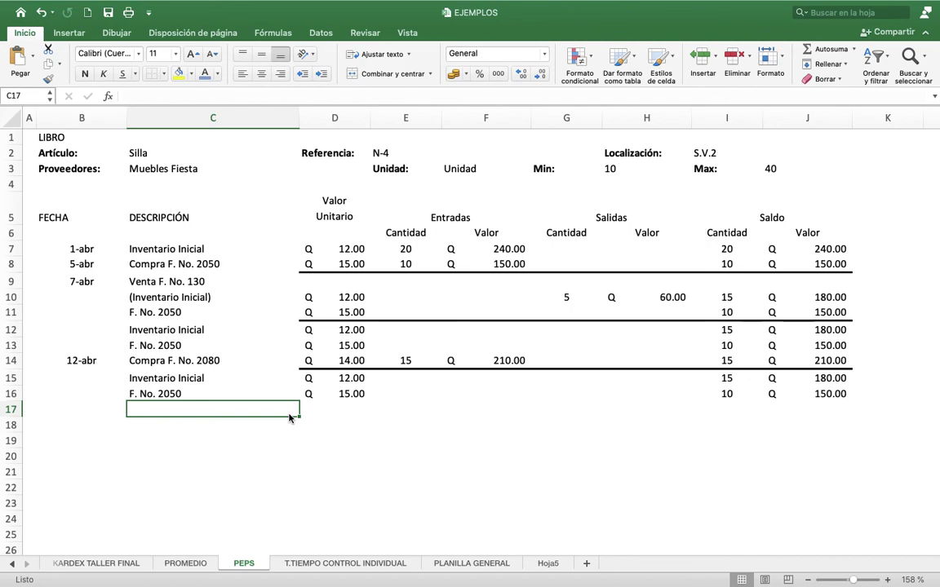
Enter the description Devolución compra F. No. 2080 in C17
{"action": "type", "text": "Devol"}
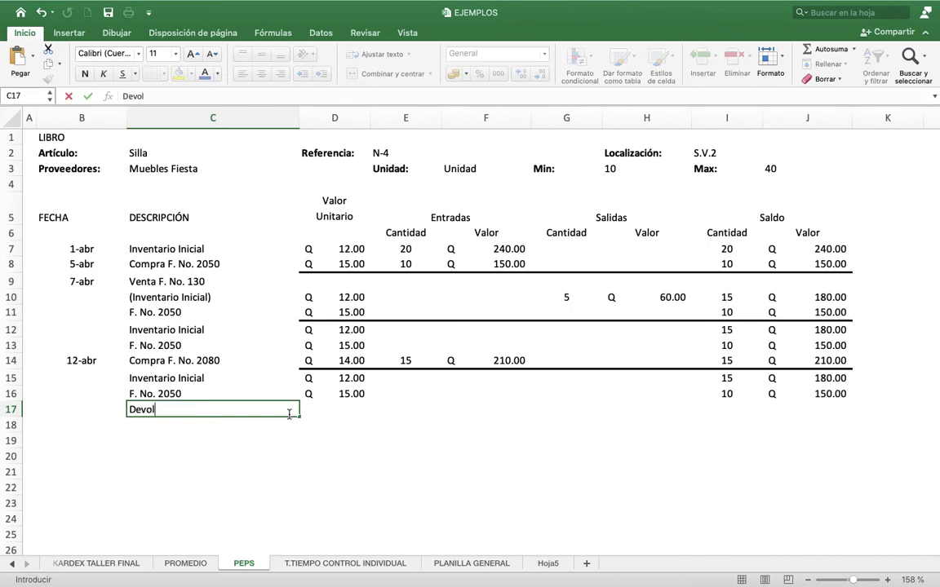
{"action": "type", "text": "ución com"}
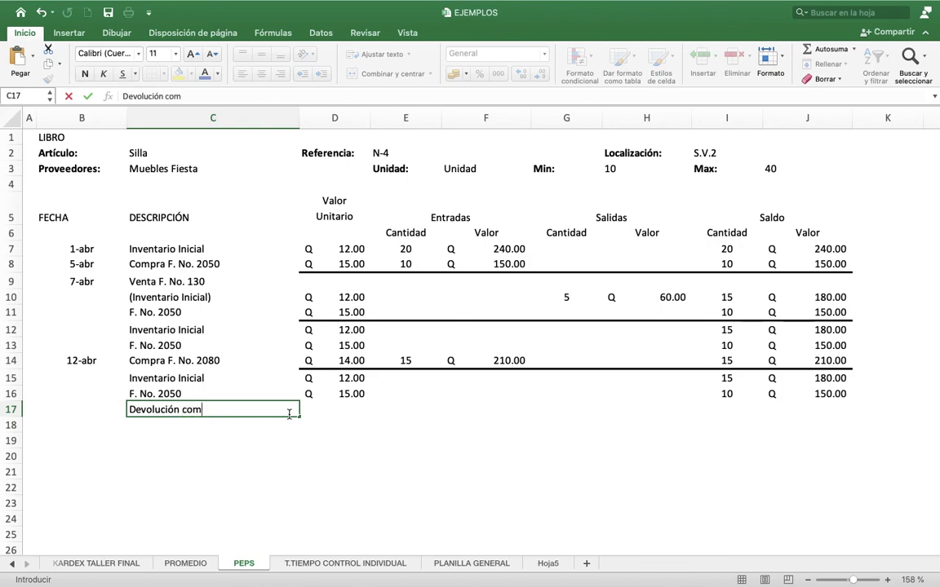
{"action": "type", "text": "pra F. NO."}
{"action": "key", "text": "BackSpace"}
{"action": "key", "text": "BackSpace"}
{"action": "key", "text": "BackSpace"}
{"action": "type", "text": "o. 2080"}
{"action": "key", "text": "Return"}
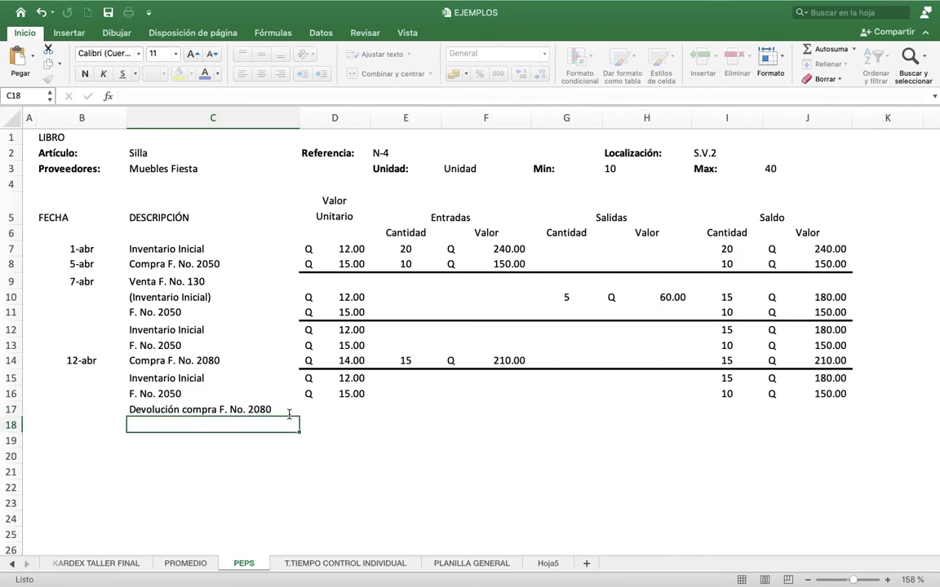
Enter the formula +D14 in D17 as the unit value of the purchase return
{"action": "key", "text": "Up"}
{"action": "key", "text": "Right"}
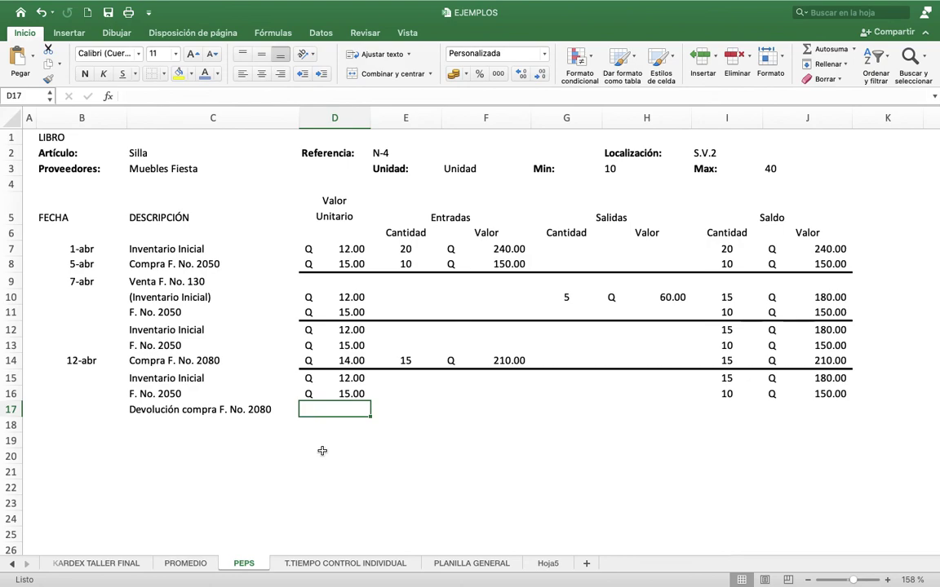
{"action": "type", "text": "=D14"}
{"action": "key", "text": "Return"}
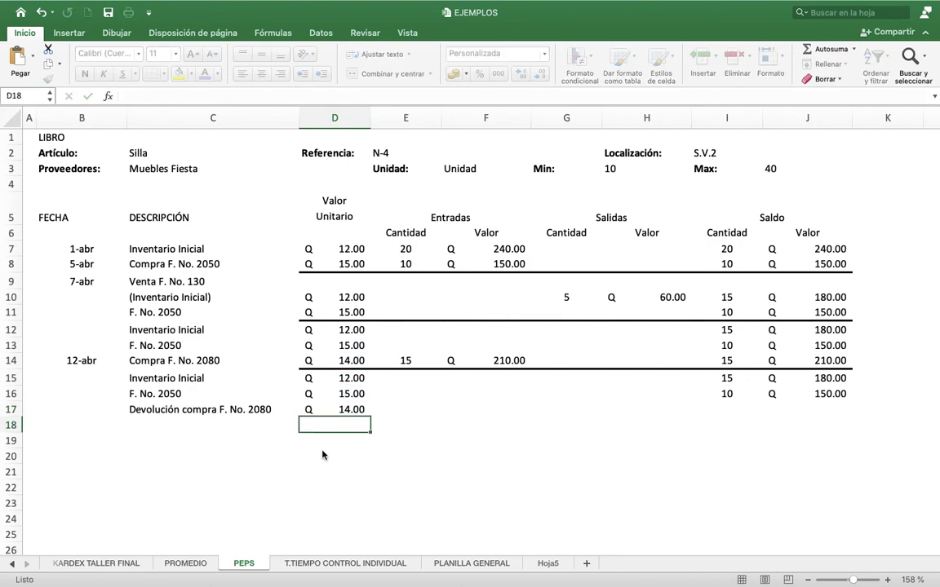
{"action": "key", "text": "Up"}
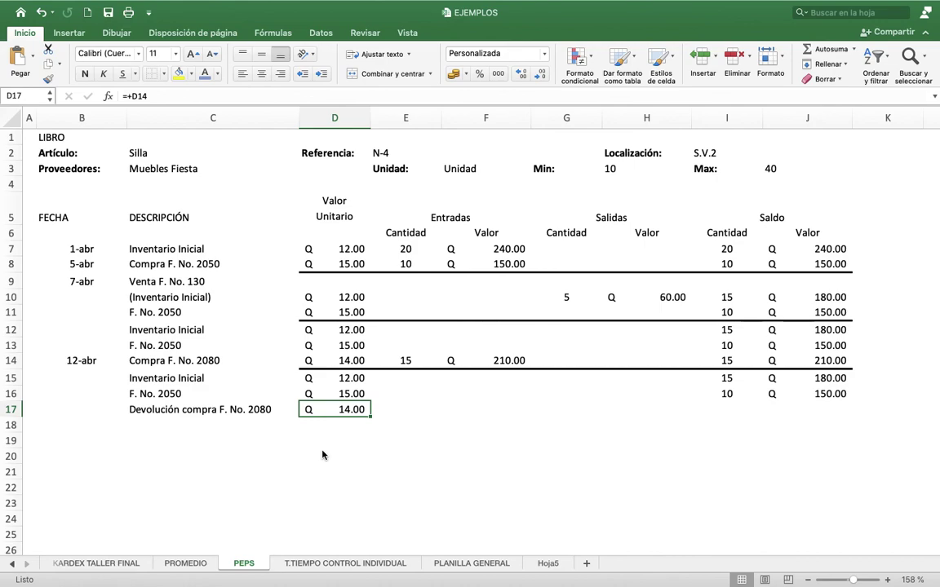
Enter 5 as the returned quantity in E17 and a formula in F17 multiplying D17 by E17
{"action": "key", "text": "Right"}
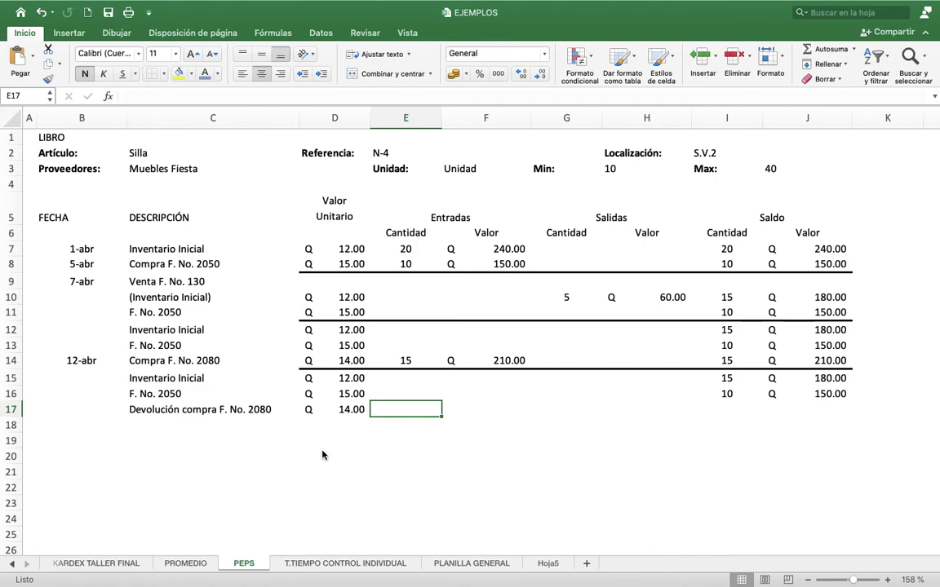
{"action": "type", "text": "5"}
{"action": "key", "text": "Tab"}
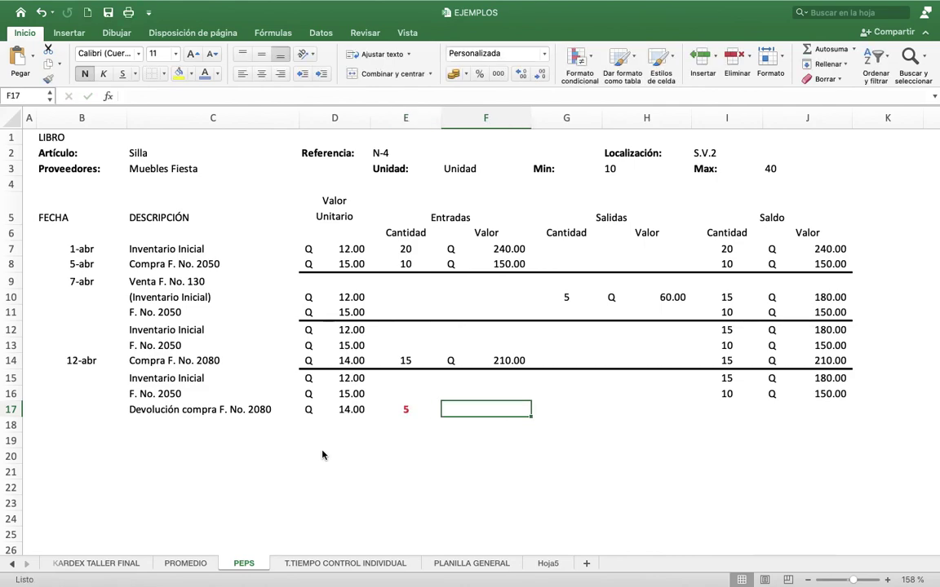
{"action": "type", "text": "+"}
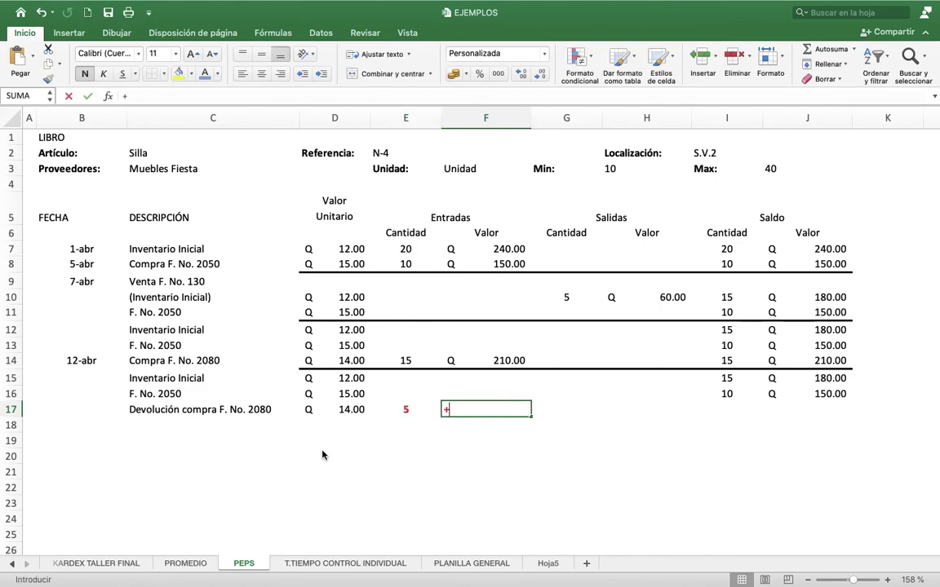
{"action": "type", "text": "E17*D17"}
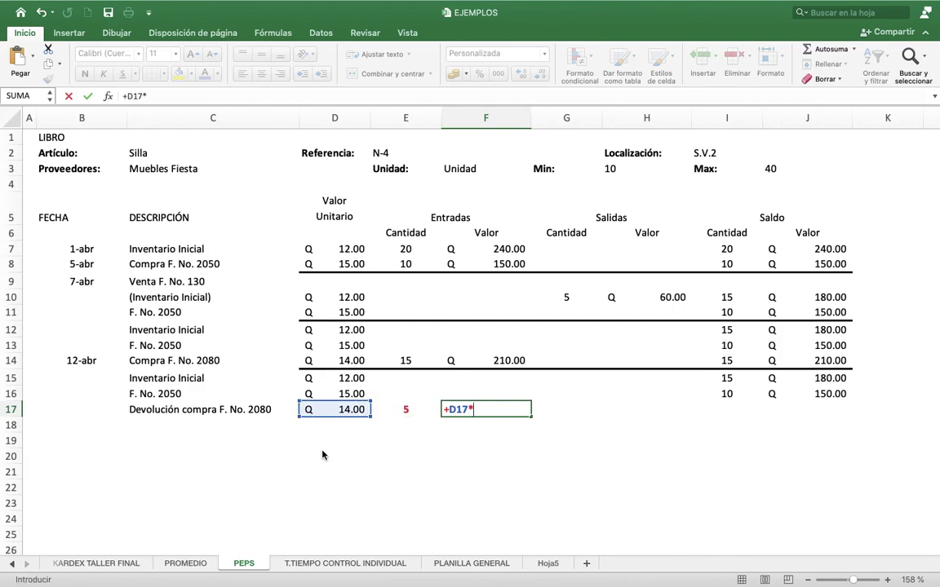
{"action": "key", "text": "Return"}
Enter the formula +I14-E17 in I17 to subtract the returned units from the Saldo quantity
{"action": "key", "text": "Up"}
{"action": "key", "text": "Right"}
{"action": "key", "text": "Right"}
{"action": "key", "text": "Right"}
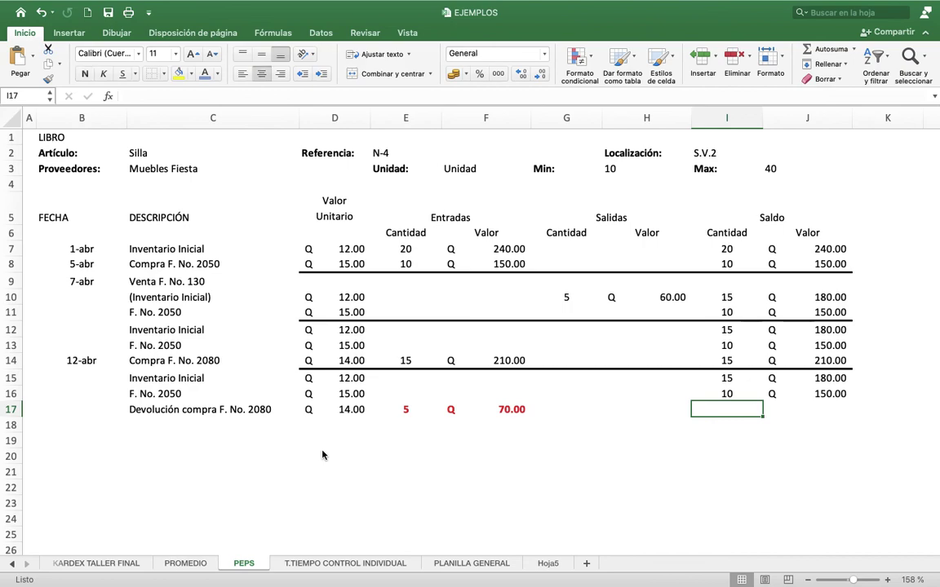
{"action": "type", "text": "+"}
{"action": "key", "text": "Up"}
{"action": "key", "text": "Up"}
{"action": "key", "text": "Up"}
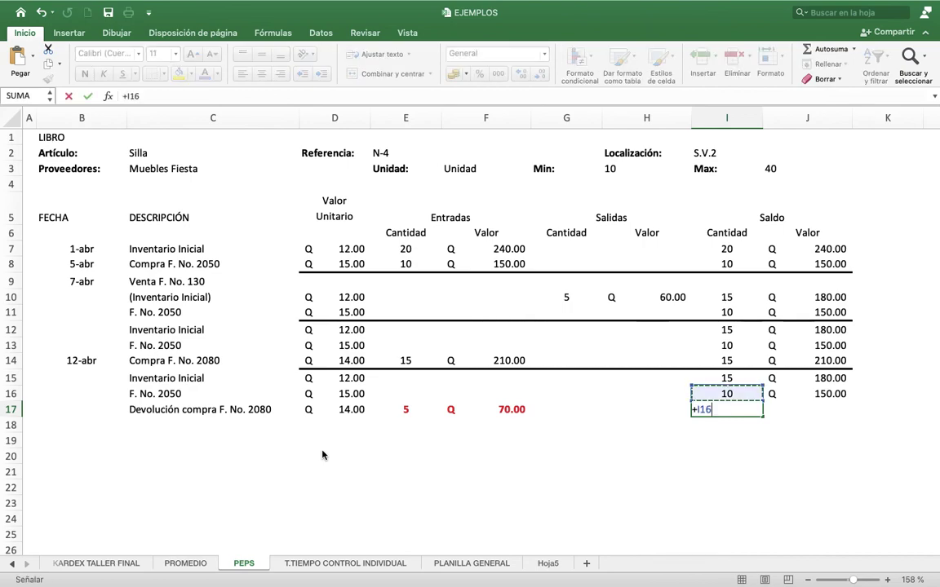
{"action": "type", "text": "-"}
{"action": "key", "text": "Left"}
{"action": "key", "text": "Left"}
{"action": "key", "text": "Left"}
{"action": "key", "text": "Left"}
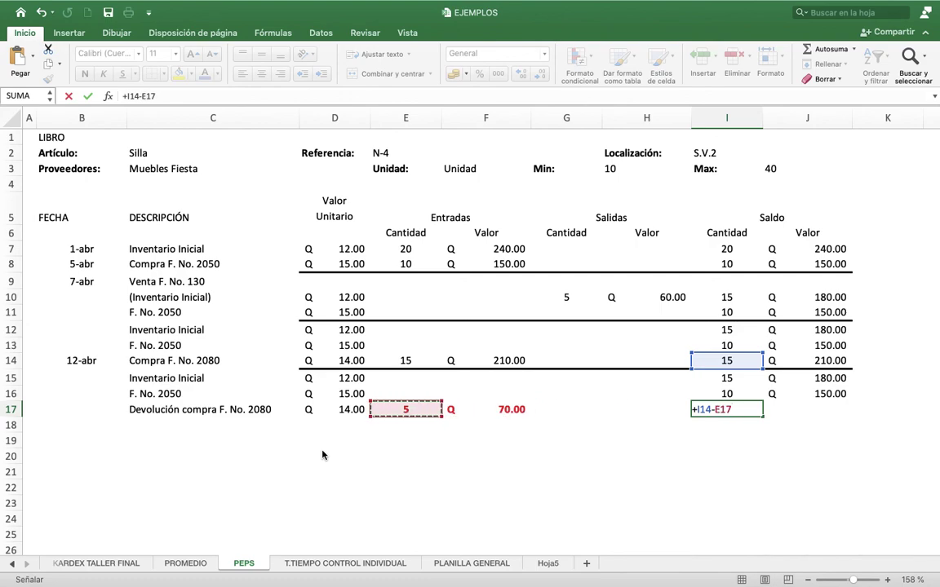
{"action": "key", "text": "Return"}
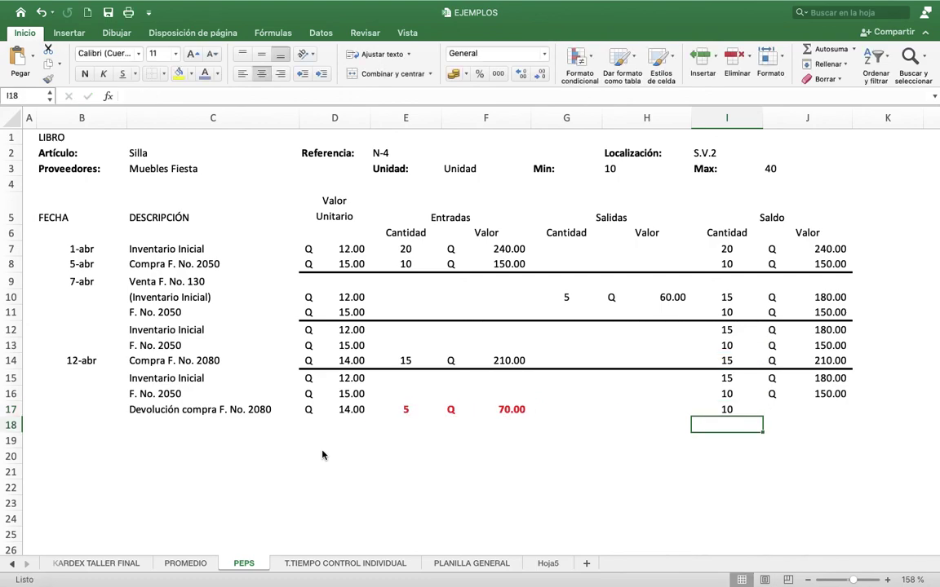
Enter the formula +J14-F17 in J17 to subtract the returned amount from the Saldo value
{"action": "key", "text": "Up"}
{"action": "key", "text": "Right"}
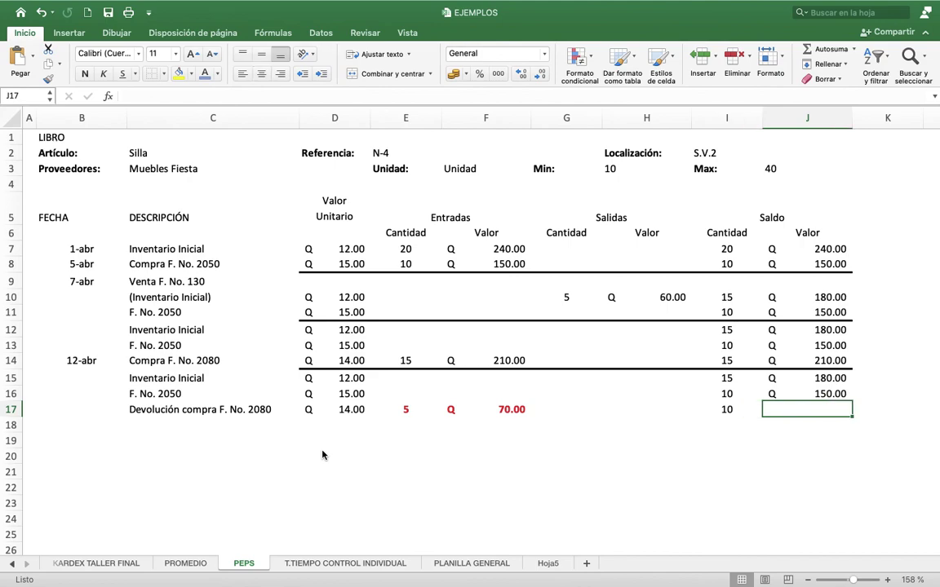
{"action": "type", "text": "+"}
{"action": "key", "text": "Up"}
{"action": "key", "text": "Up"}
{"action": "key", "text": "Up"}
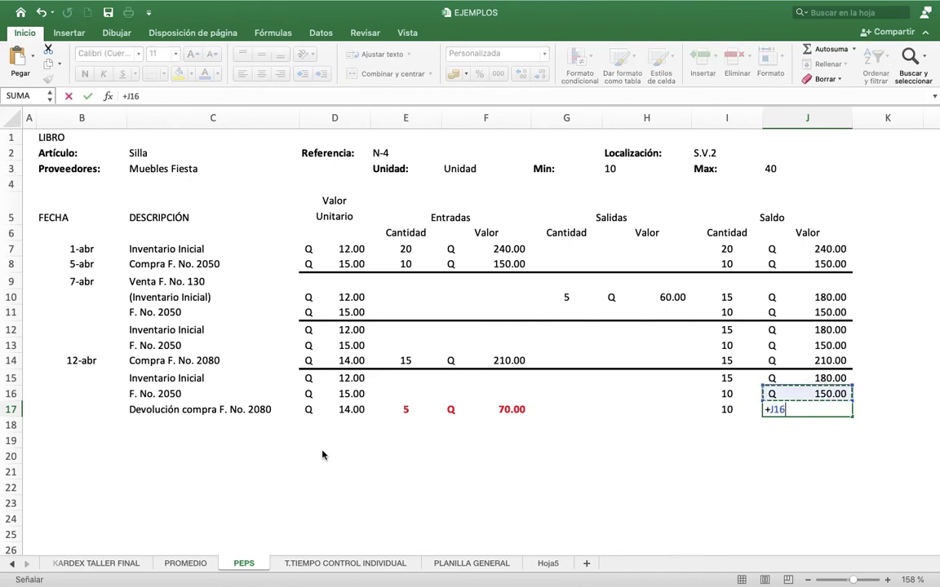
{"action": "type", "text": "-"}
{"action": "key", "text": "Left"}
{"action": "key", "text": "Left"}
{"action": "key", "text": "Left"}
{"action": "key", "text": "Left"}
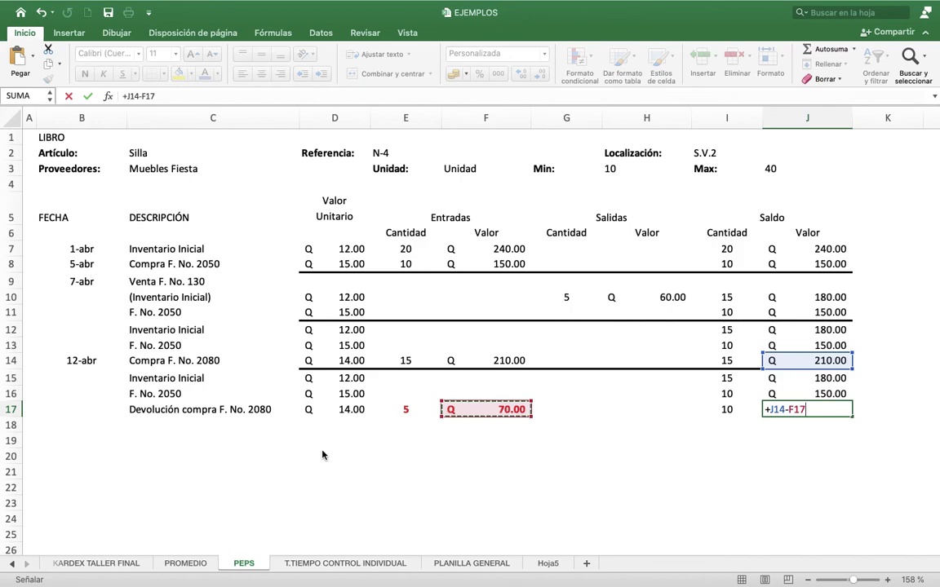
{"action": "key", "text": "Return"}
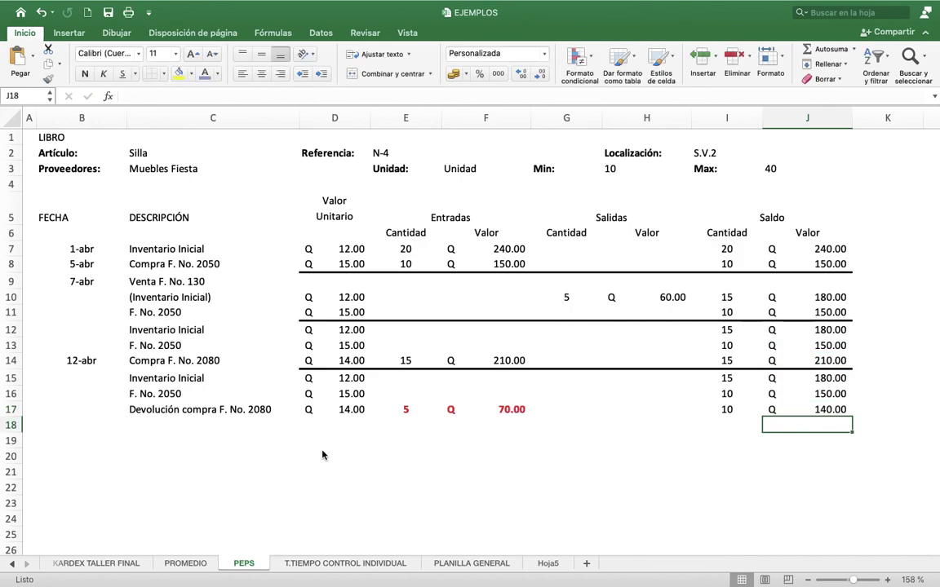
Try to give D17:J17 a border by choosing the thick line style in the cell format settings
{"action": "key", "text": "Up"}
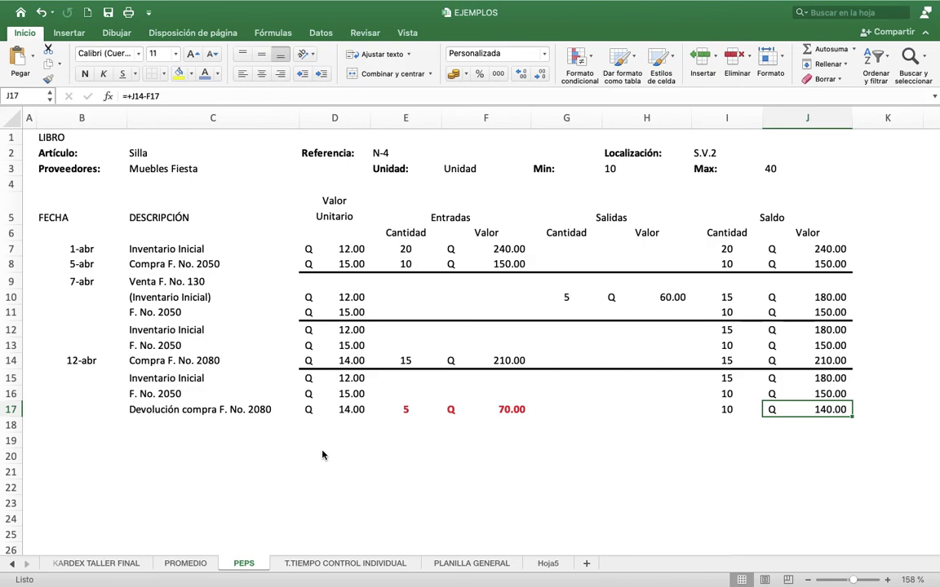
{"action": "key", "text": "Up"}
{"action": "key", "text": "Down"}
{"action": "key", "text": "shift+Left"}
{"action": "key", "text": "shift+Left"}
{"action": "key", "text": "shift+Left"}
{"action": "key", "text": "shift+Left"}
{"action": "key", "text": "shift+Left"}
{"action": "key", "text": "shift+Left"}
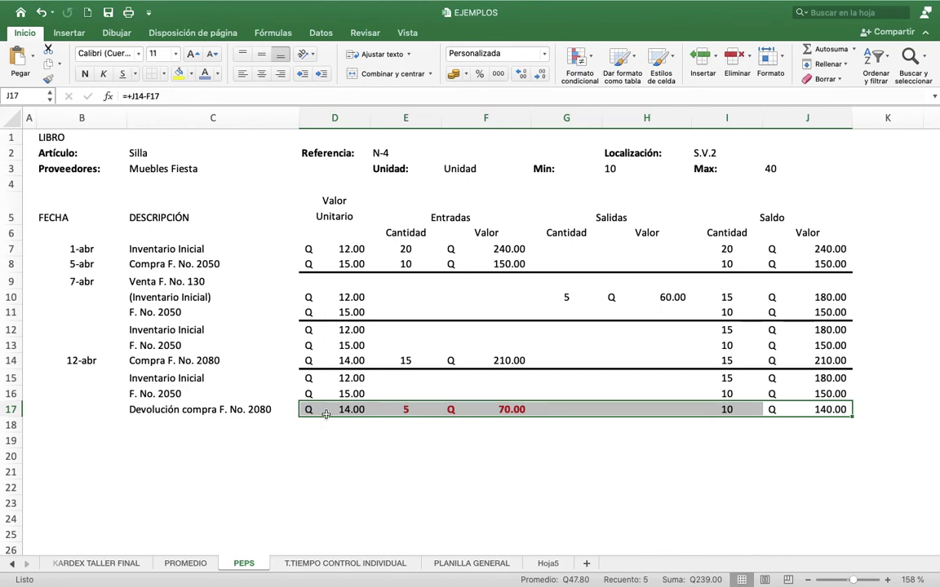
{"action": "right_click", "coordinate": [327, 414]}
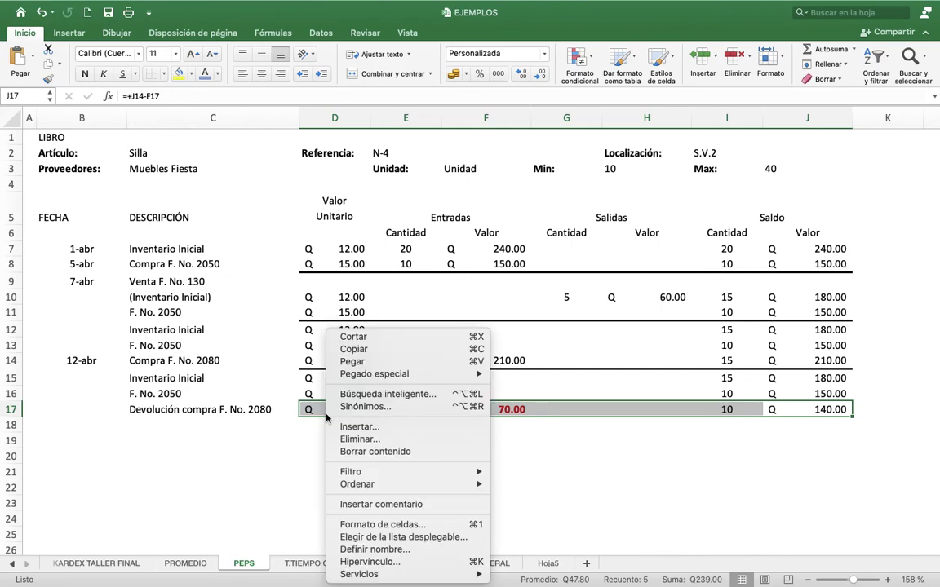
{"action": "left_click", "coordinate": [354, 525]}
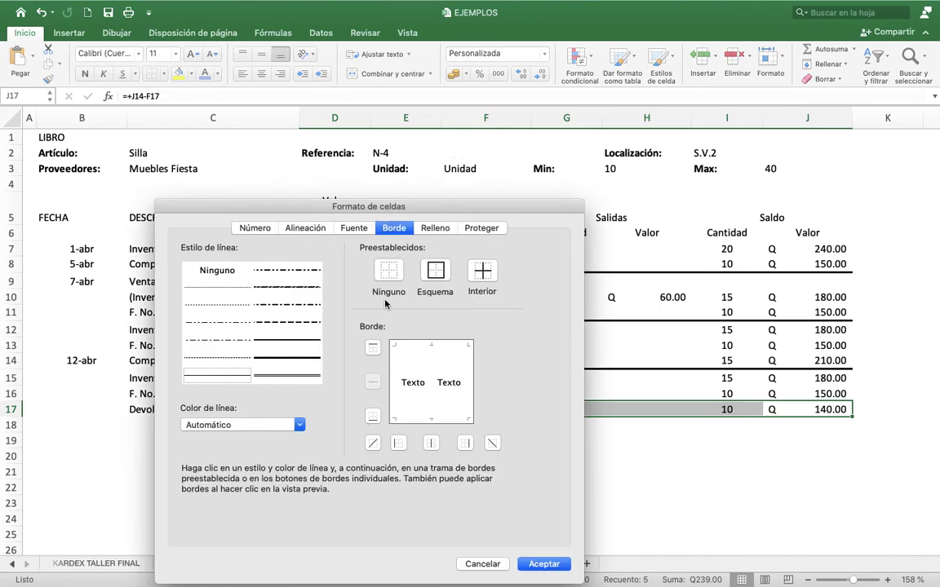
{"action": "left_click", "coordinate": [278, 359]}
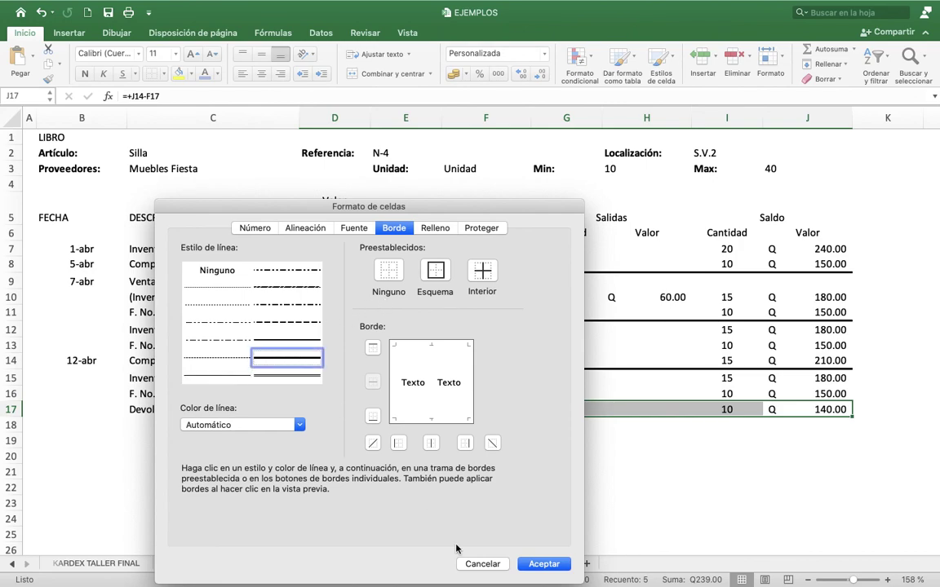
{"action": "left_click", "coordinate": [543, 563]}
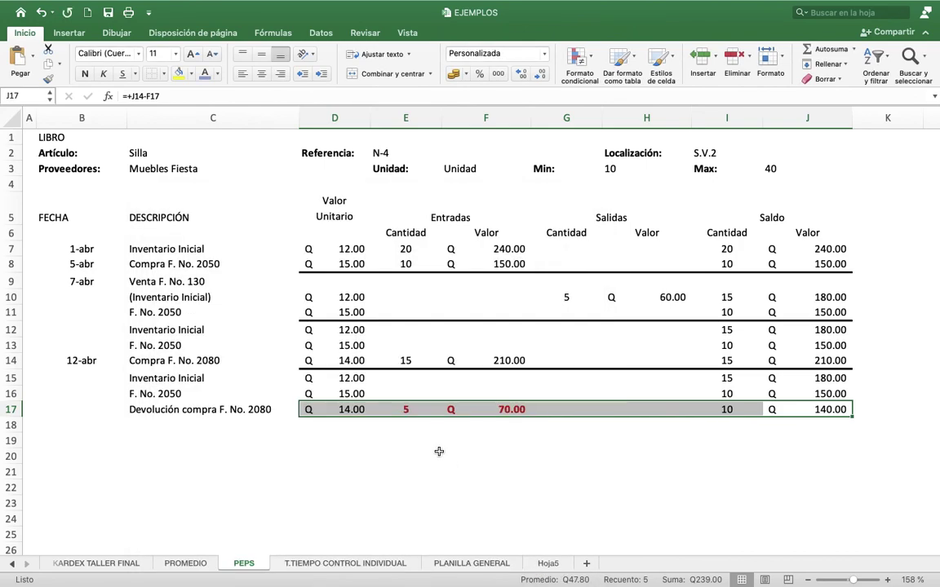
Apply a thick bottom border to D17:J17 in the cell format settings
{"action": "left_click", "coordinate": [345, 462]}
{"action": "key", "text": "Up"}
{"action": "key", "text": "Up"}
{"action": "key", "text": "Up"}
{"action": "key", "text": "shift+Right"}
{"action": "key", "text": "shift+Right"}
{"action": "key", "text": "shift+Right"}
{"action": "key", "text": "shift+Right"}
{"action": "key", "text": "shift+Right"}
{"action": "key", "text": "shift+Right"}
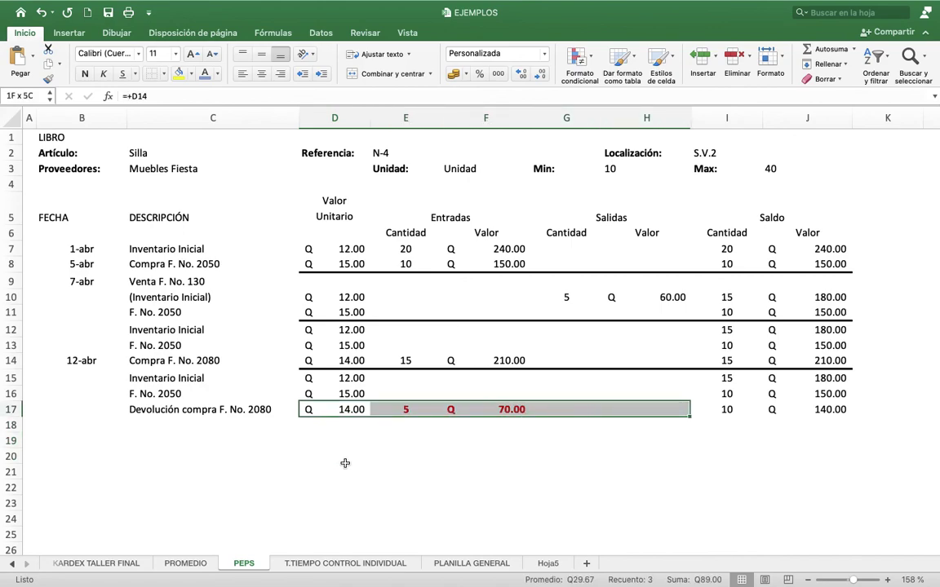
{"action": "right_click", "coordinate": [354, 409]}
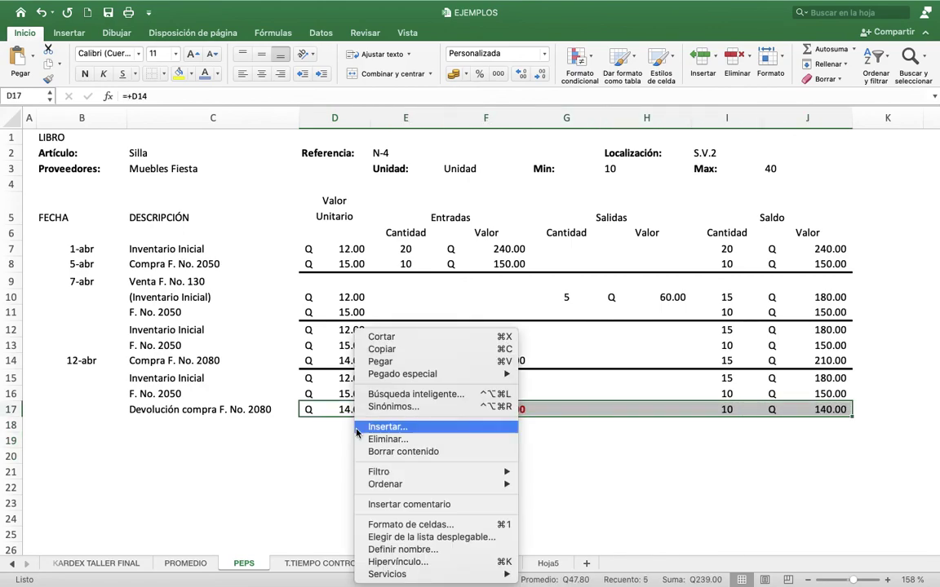
{"action": "left_click", "coordinate": [380, 525]}
{"action": "left_click", "coordinate": [307, 358]}
{"action": "left_click", "coordinate": [392, 416]}
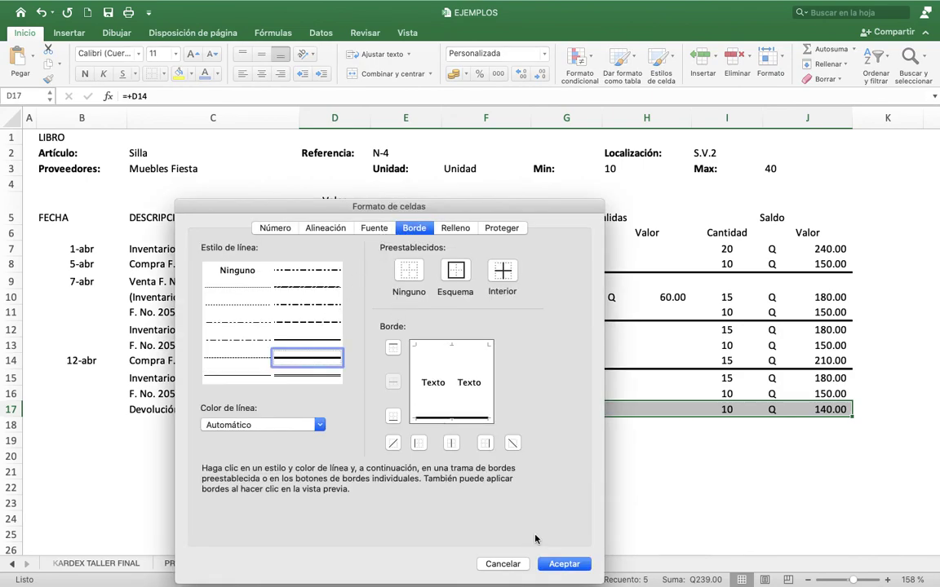
{"action": "left_click", "coordinate": [563, 564]}
{"action": "left_click", "coordinate": [398, 436]}
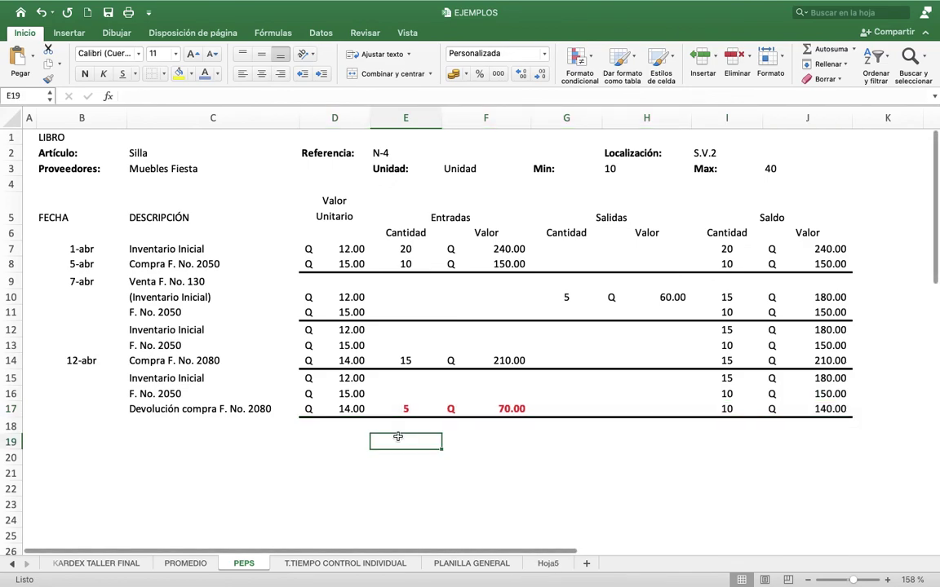
Enter the date 20-abr in B17 for the return of purchase invoice 2080
{"action": "key", "text": "Up"}
{"action": "key", "text": "Left"}
{"action": "key", "text": "Up"}
{"action": "key", "text": "Left"}
{"action": "key", "text": "Left"}
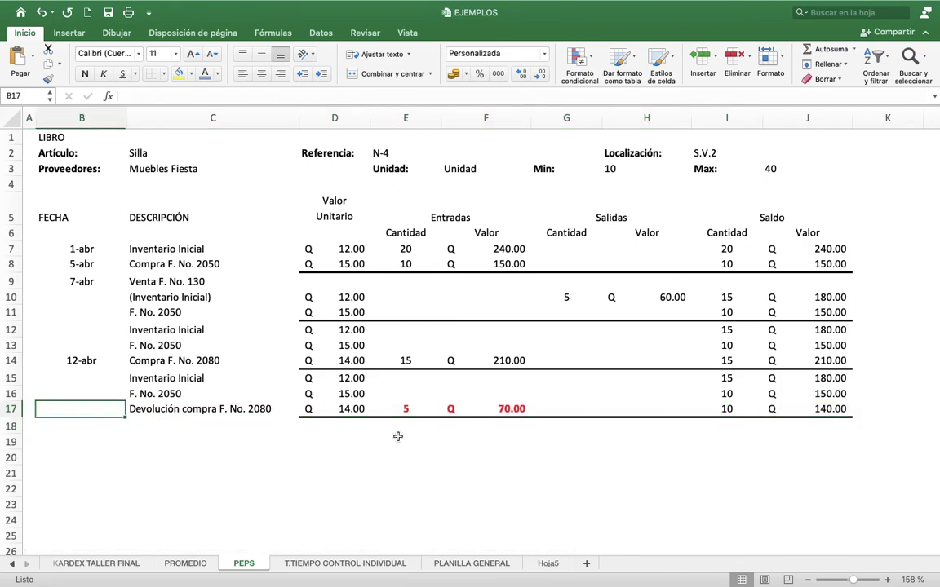
{"action": "type", "text": "20-abr"}
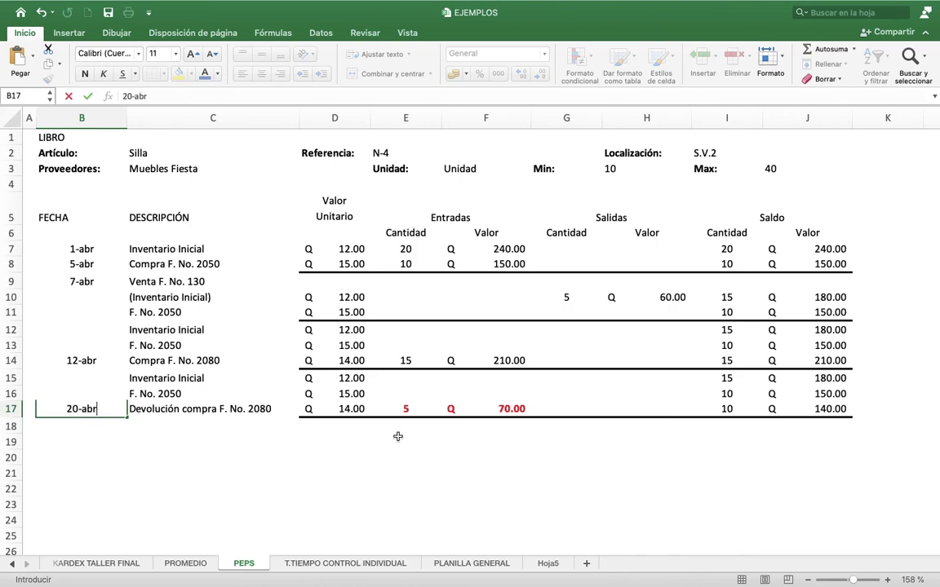
{"action": "key", "text": "Return"}
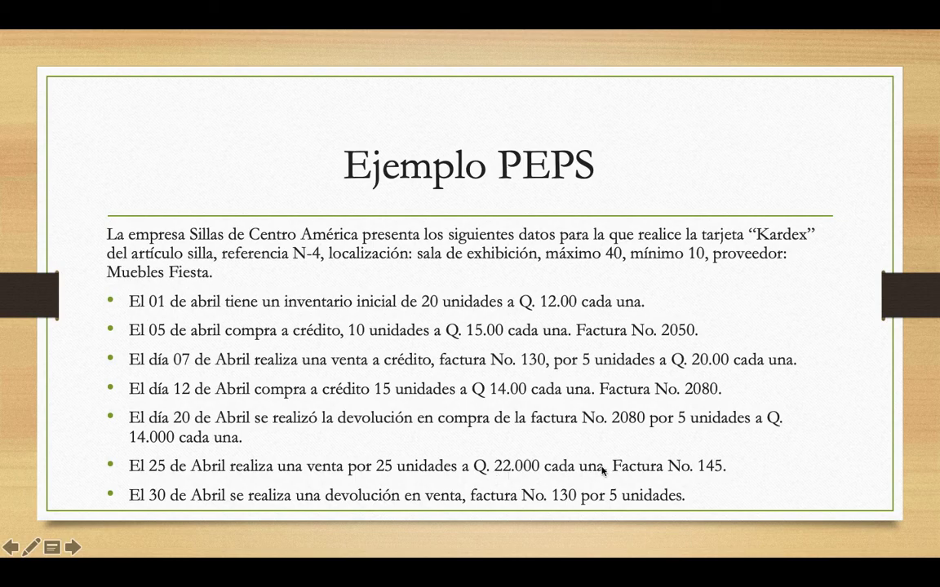
Check the next transaction in the example exercise and enter the date 25-abr in B18
{"action": "left_click", "coordinate": [604, 502]}
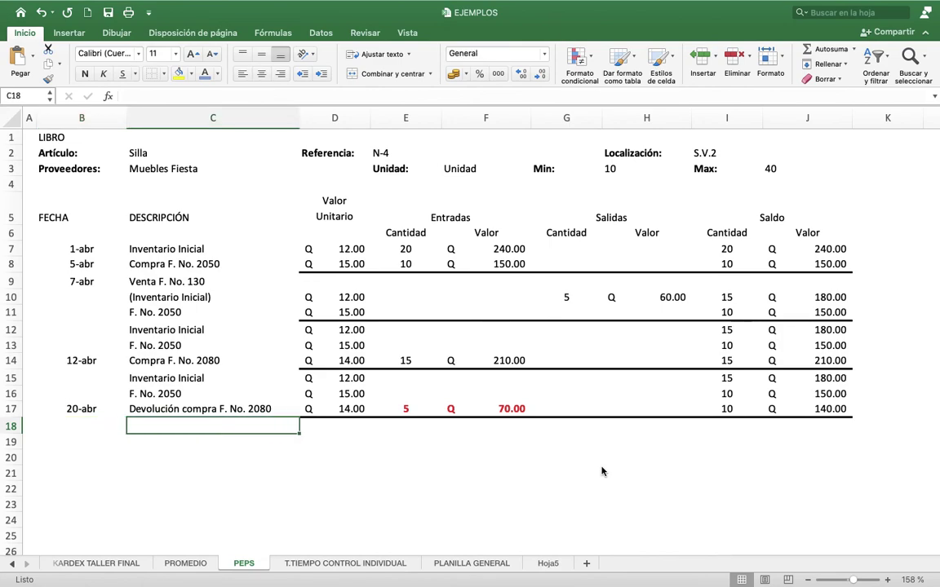
{"action": "key", "text": "Left"}
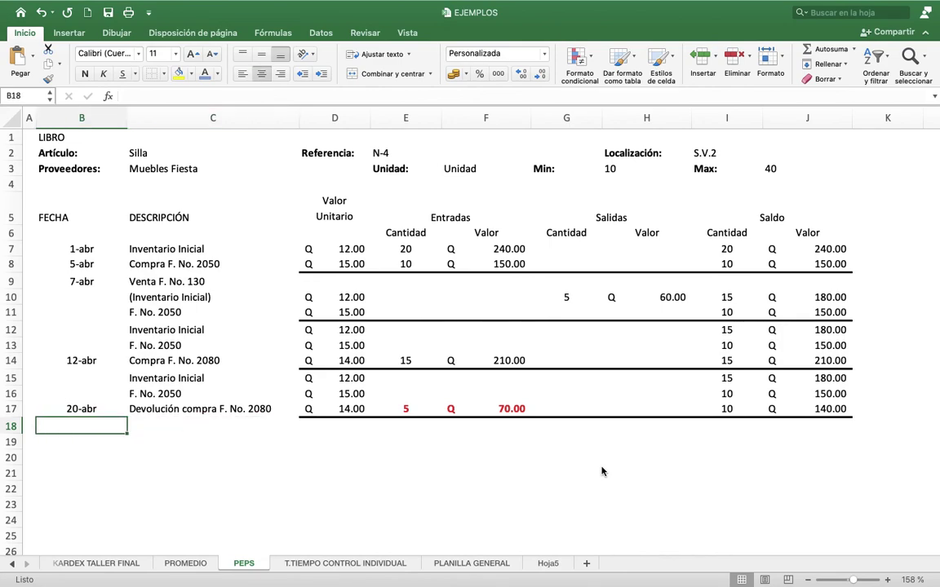
{"action": "type", "text": "25"}
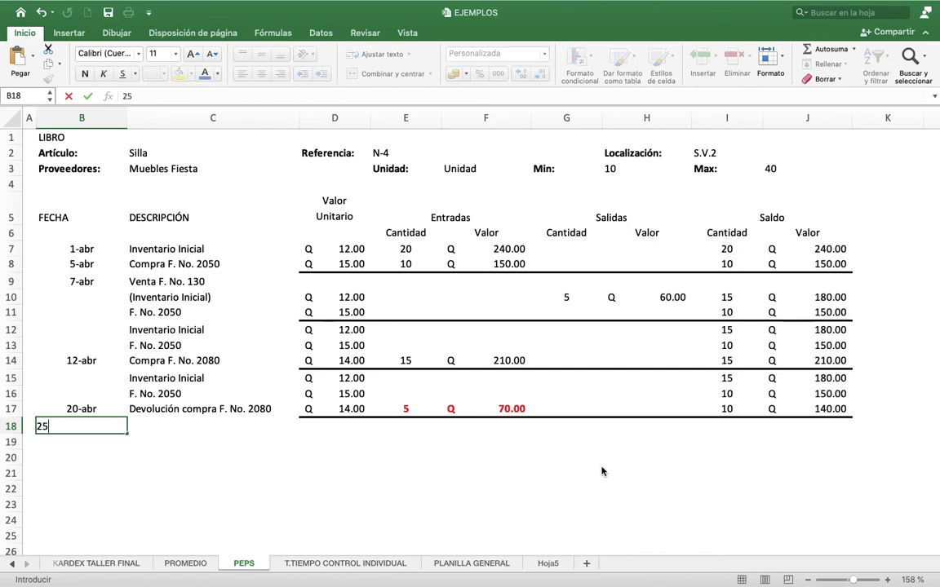
{"action": "type", "text": "-abril"}
{"action": "key", "text": "Return"}
{"action": "key", "text": "Up"}
{"action": "key", "text": "Right"}
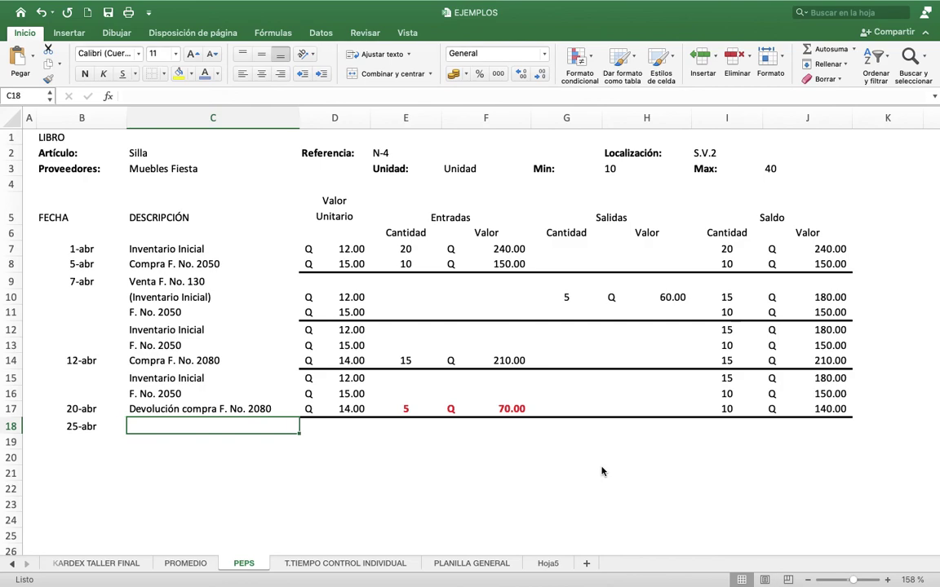
Enter the description "Venta F. No. 145 (Inv. Inicial)" in C18
{"action": "type", "text": "Venta"}
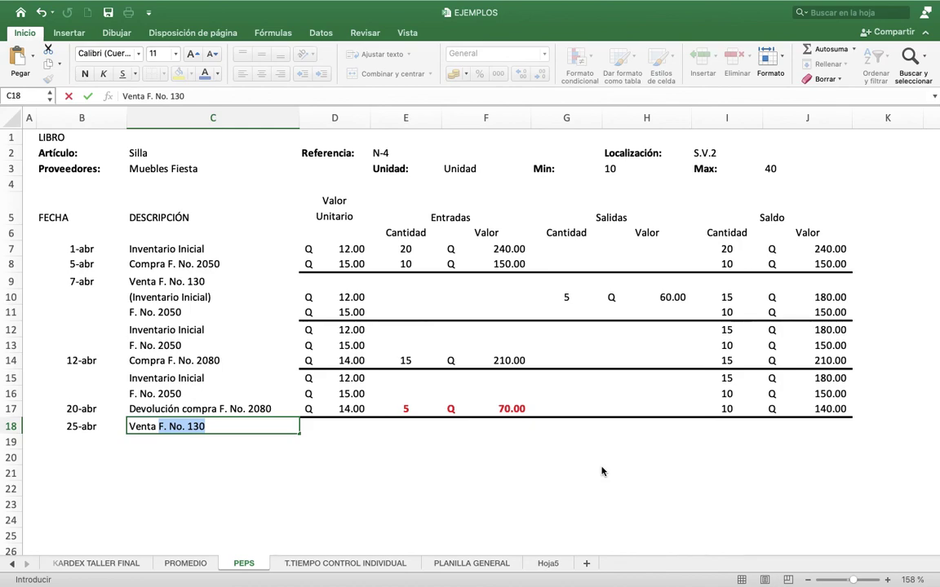
{"action": "type", "text": "F. No. 1"}
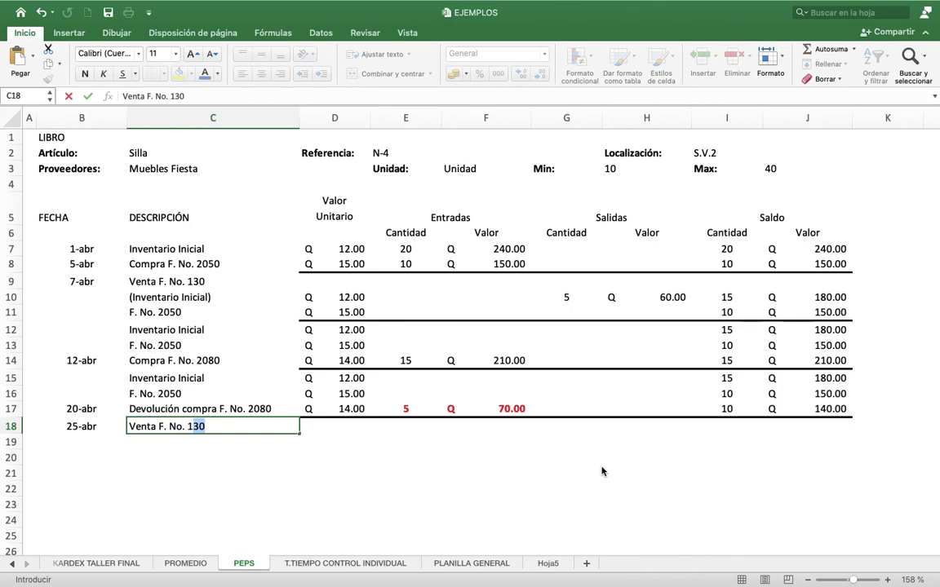
{"action": "type", "text": "45 ("}
{"action": "type", "text": "I"}
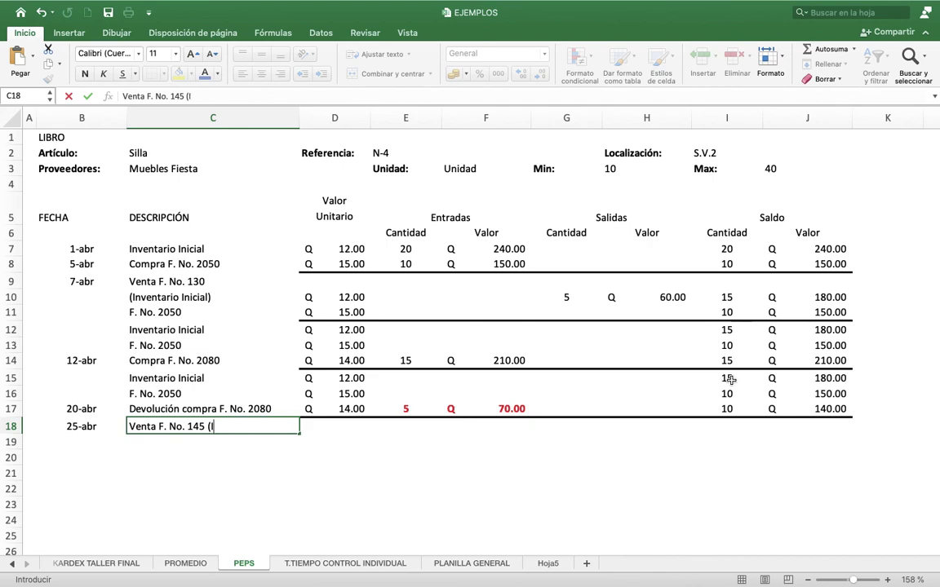
{"action": "type", "text": "nv. Inicial"}
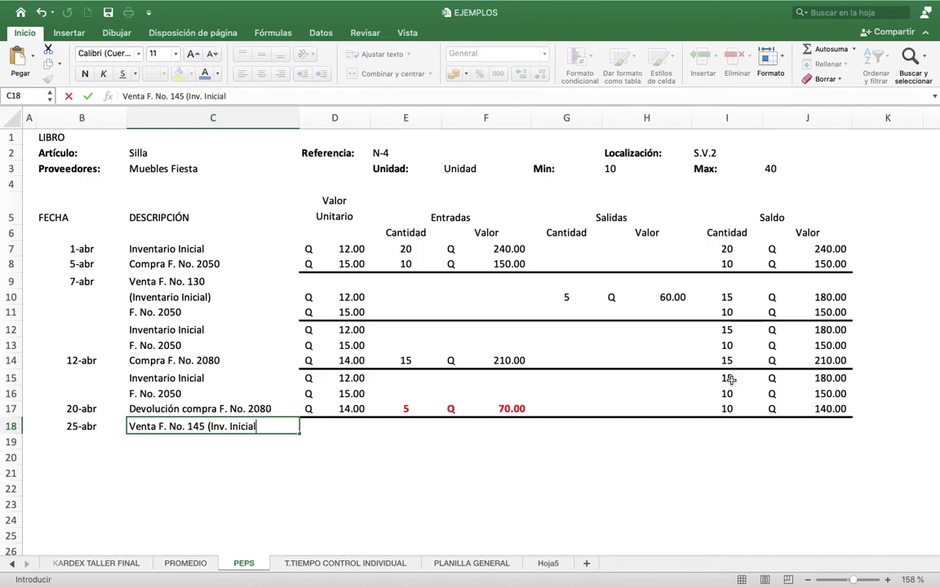
{"action": "type", "text": ")"}
{"action": "key", "text": "Return"}
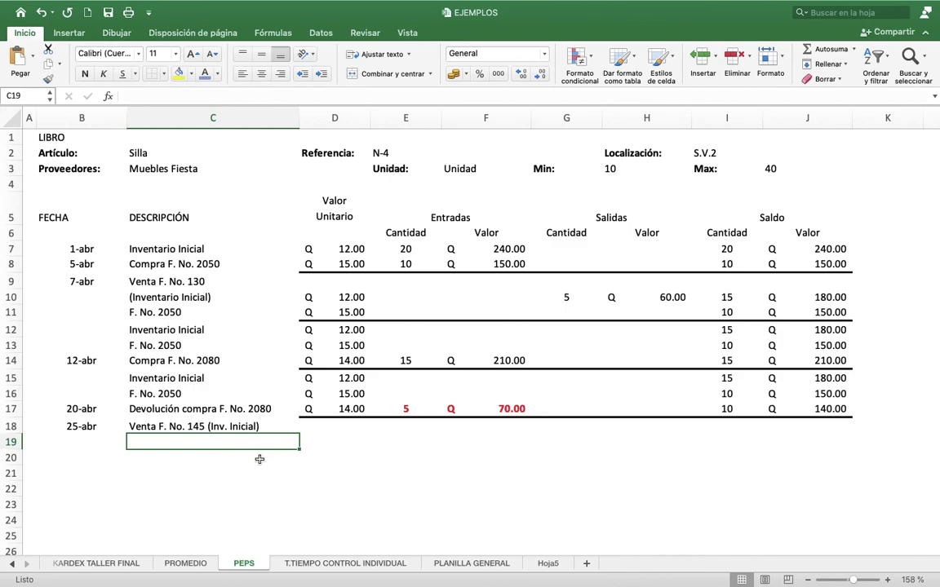
Enter the description "Venta F. No. 145 (F. No. 2050)" in C19
{"action": "type", "text": "Venta F. NO."}
{"action": "key", "text": "BackSpace"}
{"action": "key", "text": "BackSpace"}
{"action": "type", "text": "o. 145 ("}
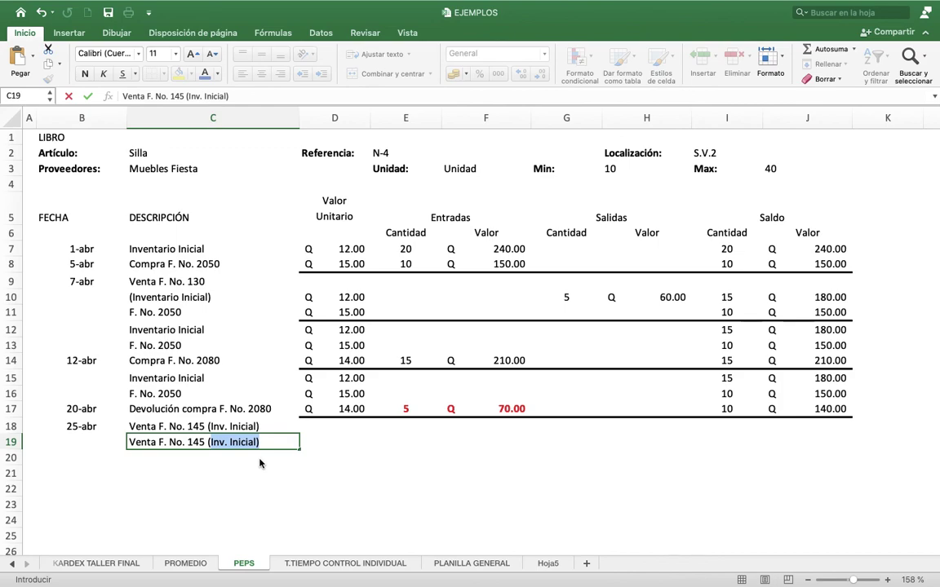
{"action": "type", "text": "F"}
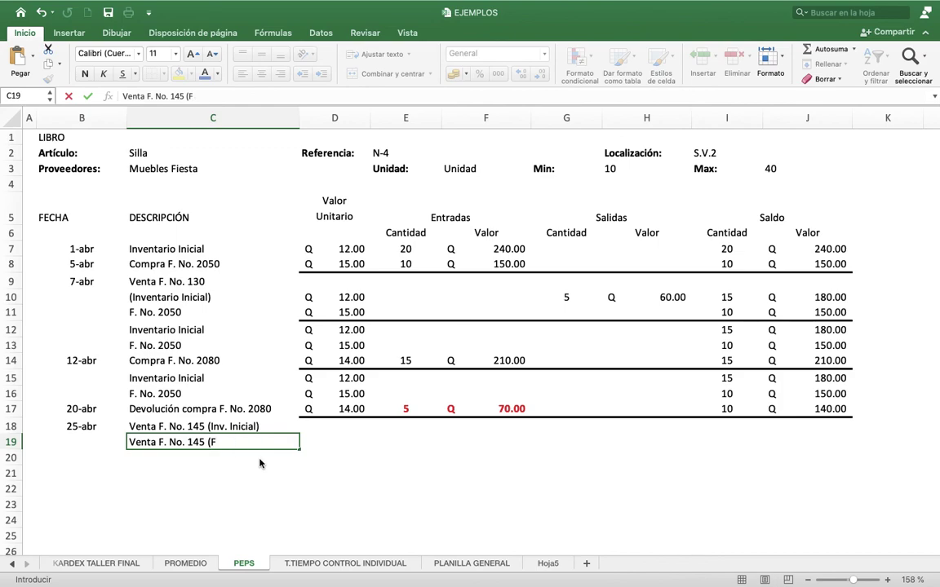
{"action": "type", "text": ". No. 2050)"}
{"action": "key", "text": "Return"}
Enter 15 in G18 as the Salidas quantity taken from the initial inventory
{"action": "key", "text": "Up"}
{"action": "key", "text": "Up"}
{"action": "key", "text": "Right"}
{"action": "key", "text": "Right"}
{"action": "key", "text": "Right"}
{"action": "key", "text": "Right"}
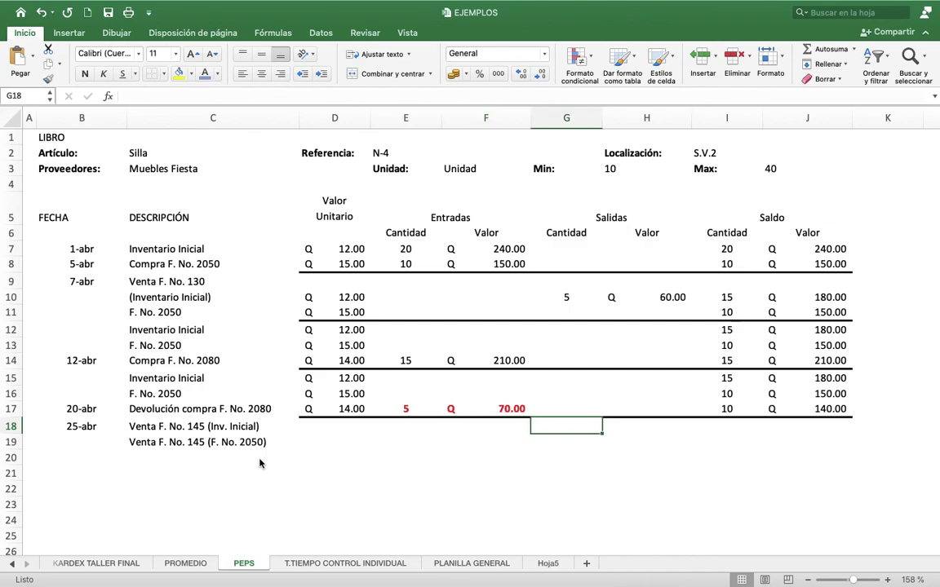
{"action": "type", "text": "15"}
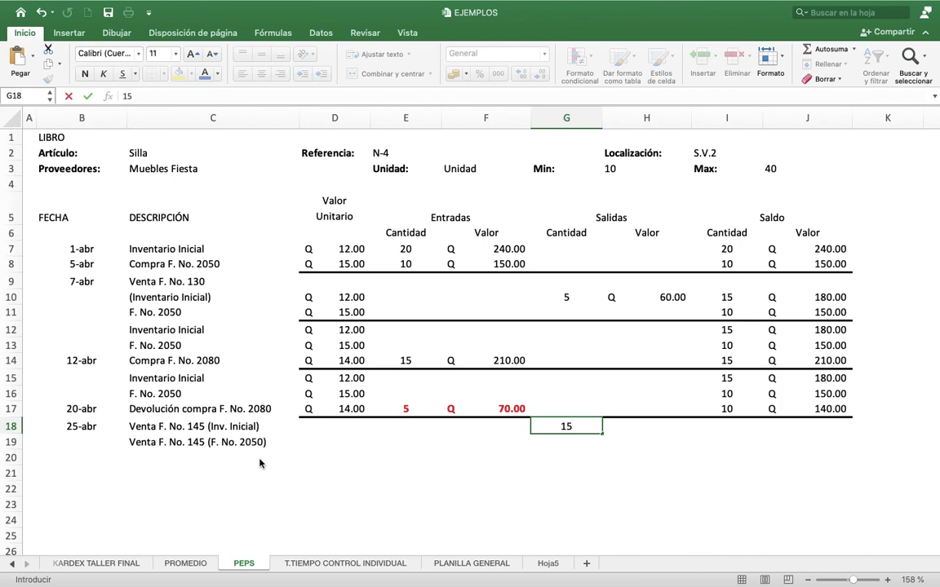
{"action": "key", "text": "Tab"}
Enter 12 in D18 as the Valor Unitario of the units sold from the initial inventory
{"action": "key", "text": "Left"}
{"action": "key", "text": "Left"}
{"action": "key", "text": "Left"}
{"action": "key", "text": "Left"}
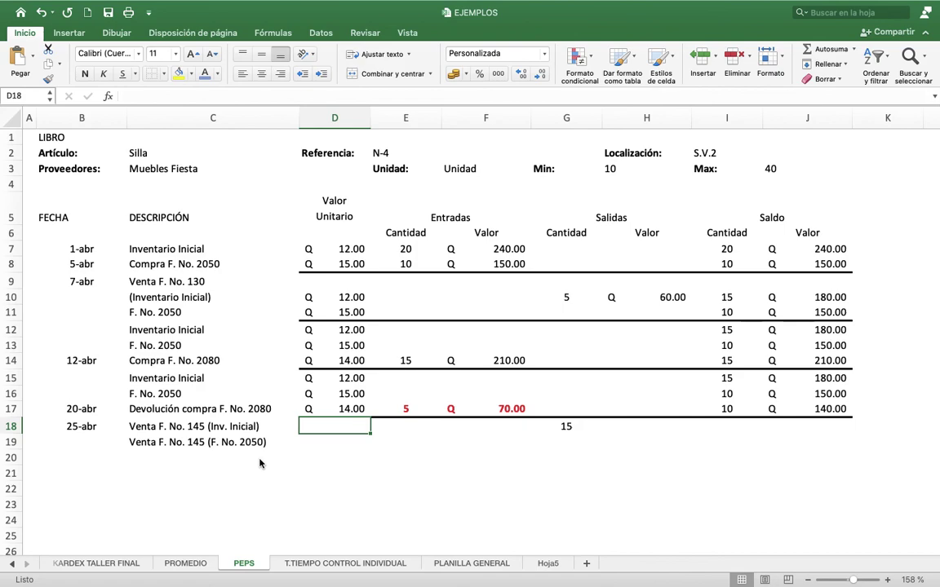
{"action": "type", "text": "12"}
{"action": "key", "text": "Return"}
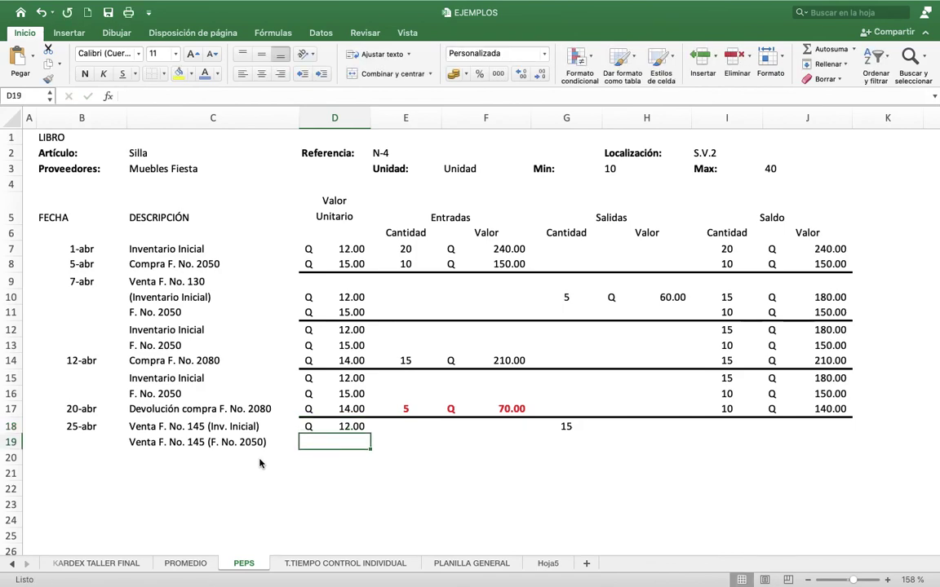
Enter 10 in G19 as the Salidas quantity taken from invoice 2050
{"action": "key", "text": "Right"}
{"action": "key", "text": "Right"}
{"action": "key", "text": "Right"}
{"action": "type", "text": "10"}
{"action": "key", "text": "Up"}
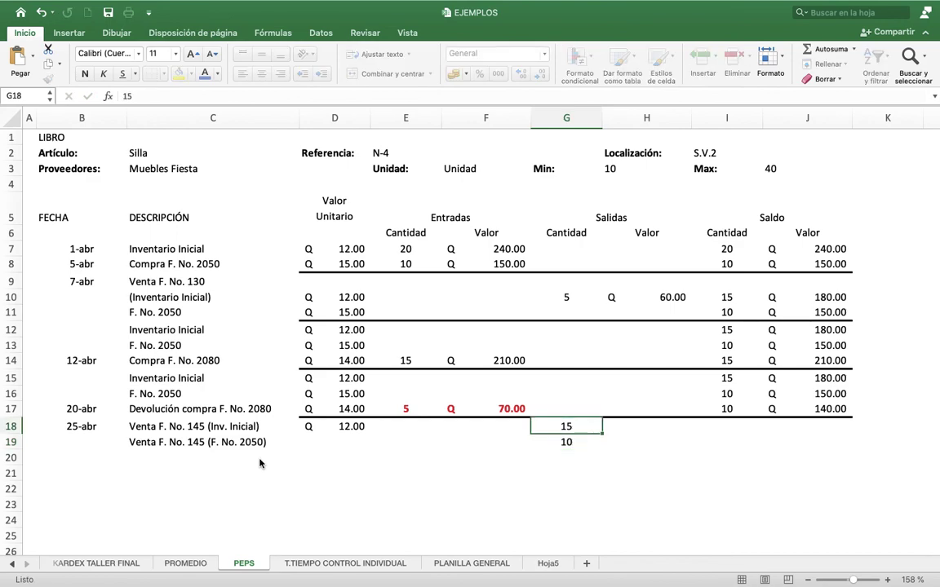
Enter 15 in D19 as the Valor Unitario of the units sold from invoice 2050
{"action": "key", "text": "Up"}
{"action": "key", "text": "Right"}
{"action": "key", "text": "Up"}
{"action": "key", "text": "Right"}
{"action": "key", "text": "Left"}
{"action": "key", "text": "Left"}
{"action": "key", "text": "Down"}
{"action": "key", "text": "Down"}
{"action": "key", "text": "Down"}
{"action": "key", "text": "Left"}
{"action": "key", "text": "Left"}
{"action": "key", "text": "Left"}
{"action": "key", "text": "Left"}
{"action": "key", "text": "Right"}
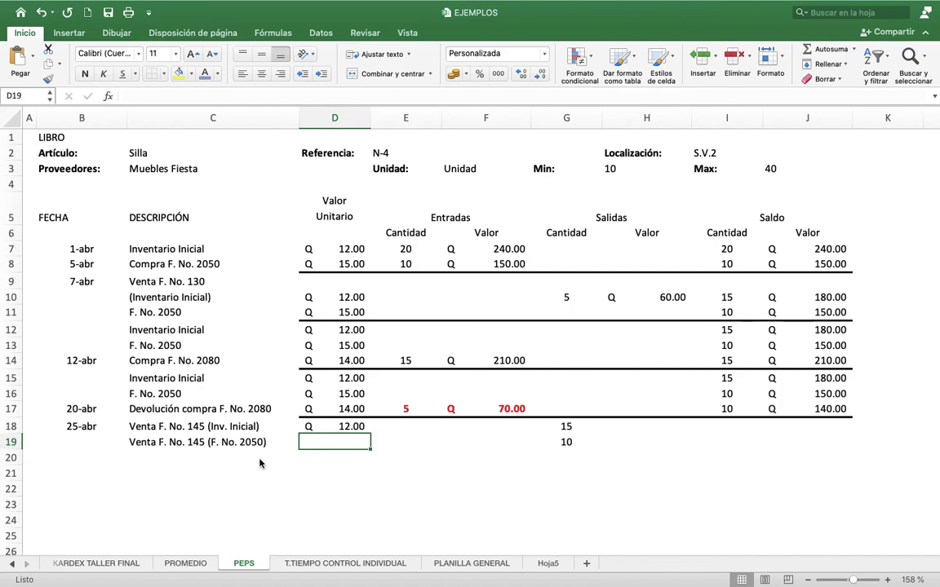
{"action": "type", "text": "15"}
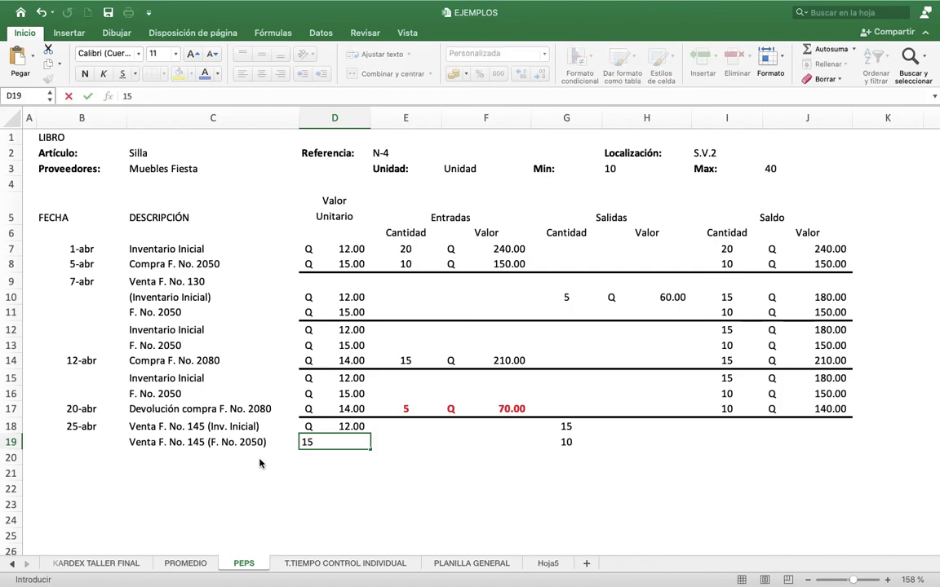
{"action": "key", "text": "Right"}
Try to calculate the Salidas value in H18 with a formula that adds D18 and G18
{"action": "key", "text": "Right"}
{"action": "key", "text": "Right"}
{"action": "key", "text": "Up"}
{"action": "key", "text": "Right"}
{"action": "type", "text": "="}
{"action": "key", "text": "Left"}
{"action": "key", "text": "Left"}
{"action": "key", "text": "Left"}
{"action": "key", "text": "Left"}
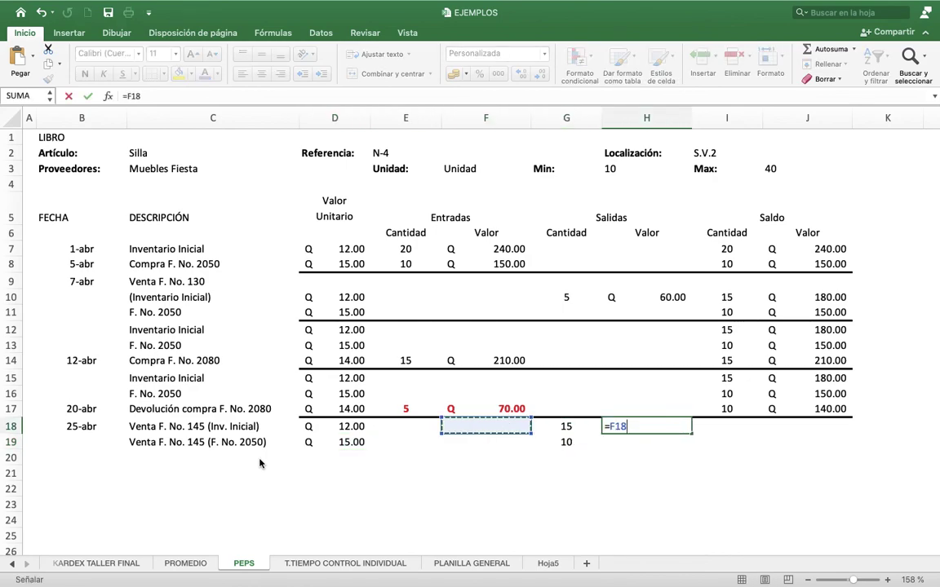
{"action": "type", "text": "+"}
{"action": "key", "text": "Left"}
{"action": "key", "text": "Return"}
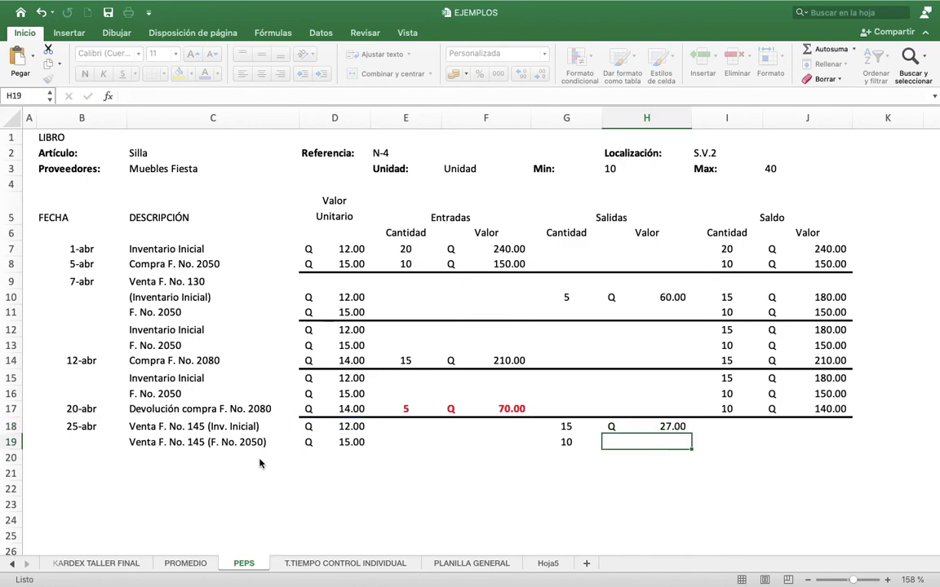
Enter the formula +D18*G18 in H18 to calculate the Salidas value of the initial inventory units
{"action": "key", "text": "Up"}
{"action": "type", "text": "+"}
{"action": "key", "text": "Left"}
{"action": "key", "text": "Left"}
{"action": "key", "text": "Left"}
{"action": "key", "text": "Left"}
{"action": "type", "text": "*"}
{"action": "key", "text": "Left"}
{"action": "key", "text": "Return"}
Enter the formula +D19*G19 in H19 to calculate the Salidas value of the invoice 2050 units
{"action": "type", "text": "+"}
{"action": "key", "text": "Left"}
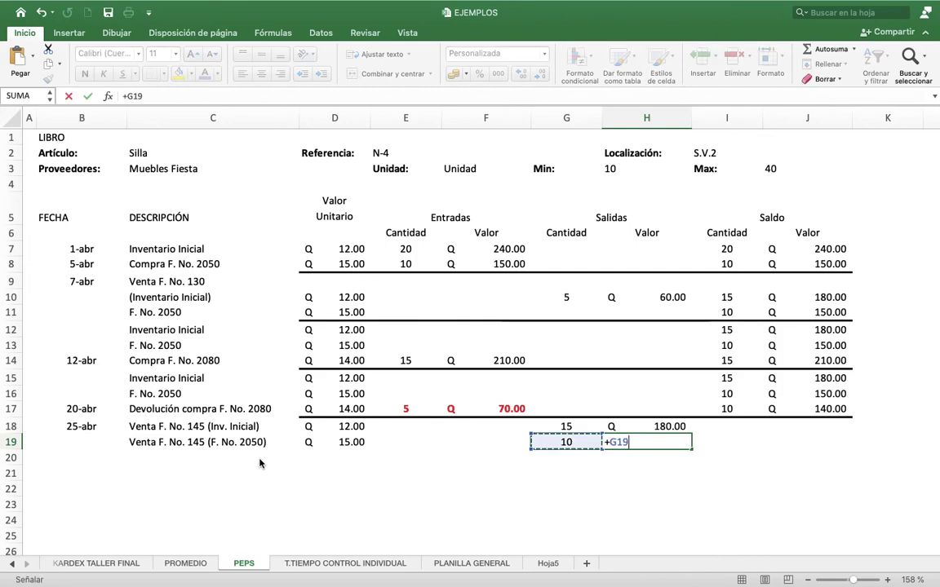
{"action": "key", "text": "Left"}
{"action": "key", "text": "Left"}
{"action": "key", "text": "Left"}
{"action": "type", "text": "*"}
{"action": "key", "text": "Left"}
{"action": "key", "text": "Return"}
Enter the formula +I15-G18 in I18 to subtract the sold initial inventory units from the Saldo quantity
{"action": "key", "text": "Up"}
{"action": "key", "text": "Left"}
{"action": "key", "text": "Up"}
{"action": "key", "text": "Right"}
{"action": "key", "text": "Right"}
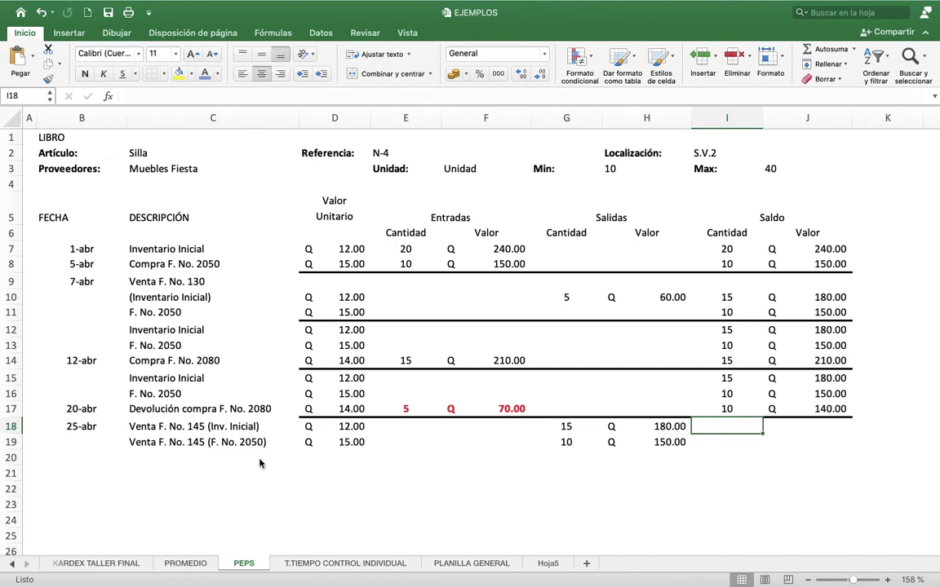
{"action": "type", "text": "*"}
{"action": "key", "text": "BackSpace"}
{"action": "type", "text": "+"}
{"action": "key", "text": "Up"}
{"action": "key", "text": "Up"}
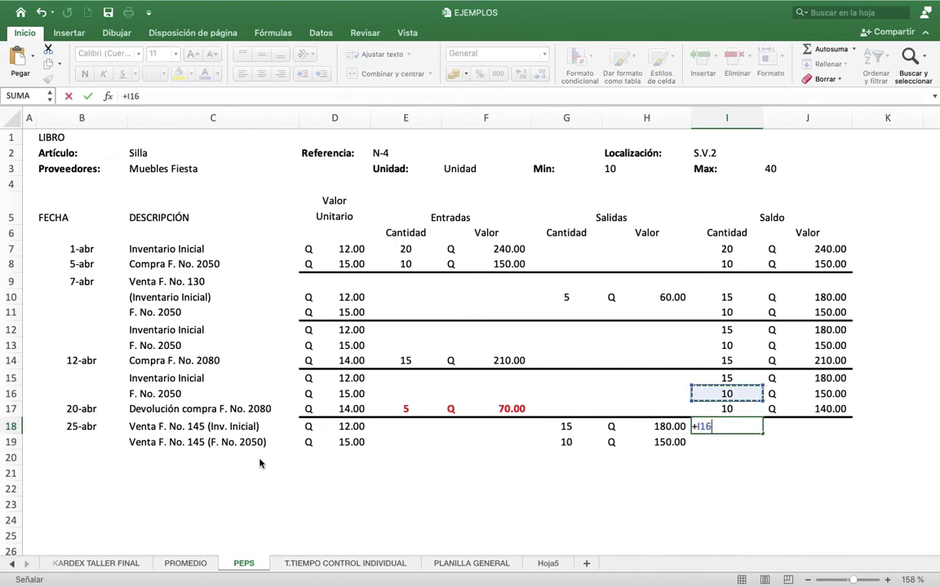
{"action": "key", "text": "Up"}
{"action": "type", "text": "-"}
{"action": "key", "text": "Left"}
{"action": "key", "text": "Left"}
{"action": "key", "text": "Return"}
Enter the formula +J15-H18 in J18 to subtract the sold initial inventory amount from the Saldo value
{"action": "key", "text": "Up"}
{"action": "key", "text": "Right"}
{"action": "type", "text": "+"}
{"action": "key", "text": "Up"}
{"action": "key", "text": "Up"}
{"action": "key", "text": "Up"}
{"action": "type", "text": "-"}
{"action": "key", "text": "Left"}
{"action": "key", "text": "Left"}
{"action": "key", "text": "Return"}
Enter the formula +I16-G19 in I19 to subtract the sold invoice 2050 units from the Saldo quantity
{"action": "key", "text": "Left"}
{"action": "type", "text": "+"}
{"action": "key", "text": "Up"}
{"action": "key", "text": "Up"}
{"action": "key", "text": "Up"}
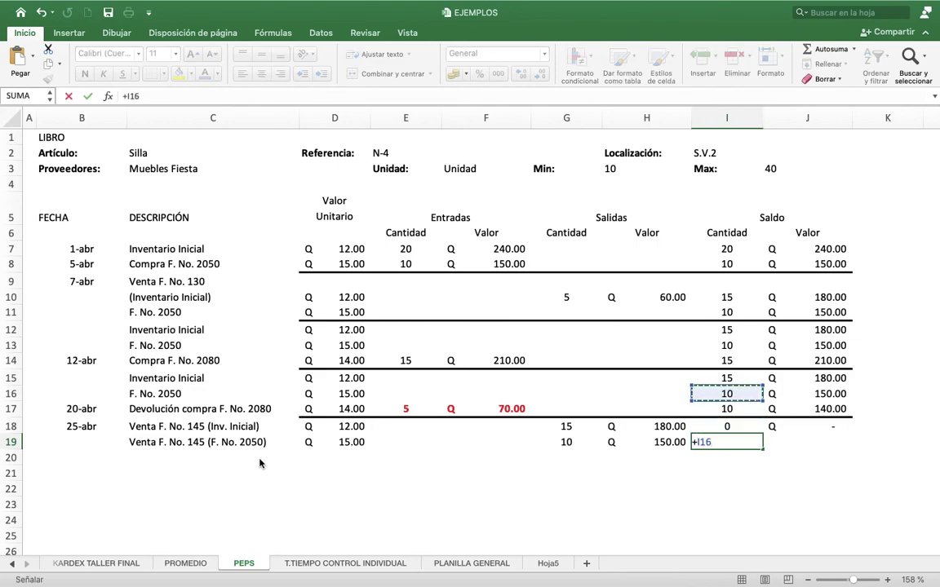
{"action": "type", "text": "-"}
{"action": "key", "text": "Left"}
{"action": "key", "text": "Left"}
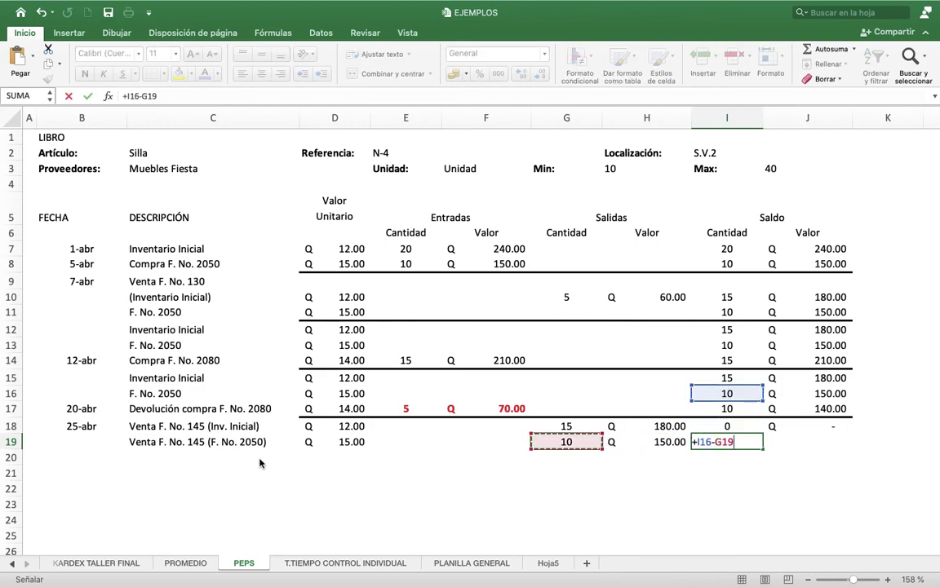
{"action": "key", "text": "Return"}
Try to calculate the Saldo value in J19 with the formula -J16-H19
{"action": "key", "text": "Up"}
{"action": "key", "text": "Right"}
{"action": "type", "text": "-"}
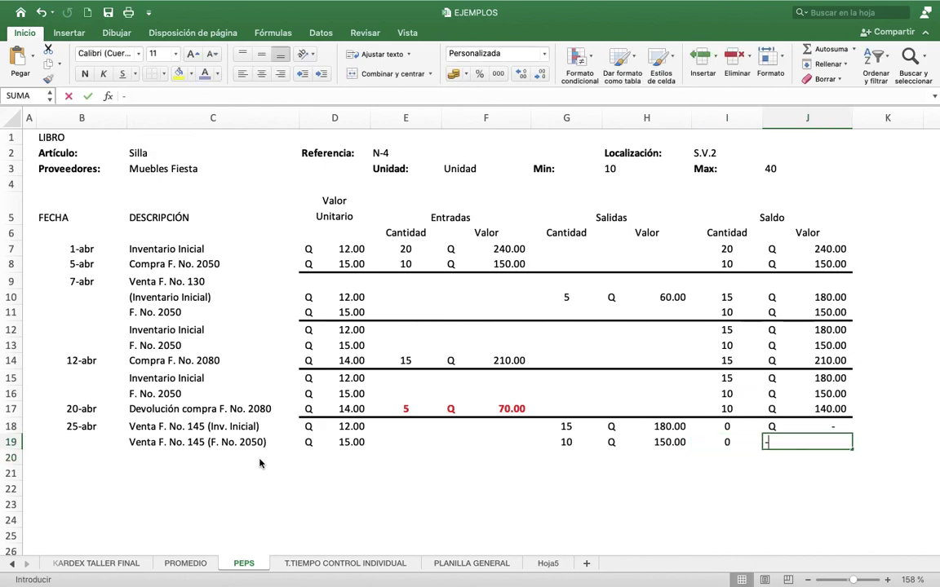
{"action": "key", "text": "Up"}
{"action": "key", "text": "Up"}
{"action": "key", "text": "Up"}
{"action": "type", "text": "-"}
{"action": "key", "text": "Left"}
{"action": "key", "text": "Left"}
{"action": "key", "text": "Return"}
Replace the J19 formula with +J16-H19 to subtract the sold invoice 2050 amount from the Saldo value
{"action": "key", "text": "Up"}
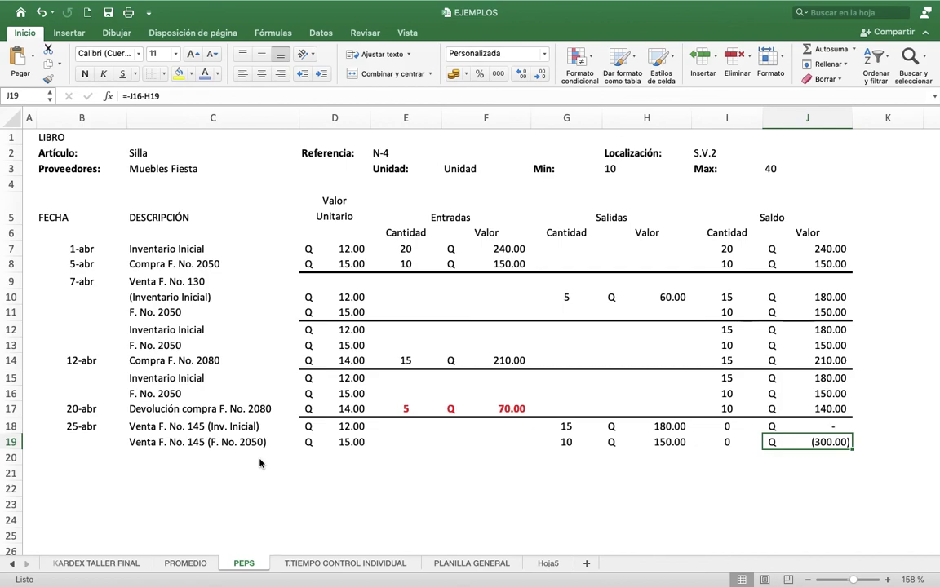
{"action": "type", "text": "+"}
{"action": "key", "text": "Up"}
{"action": "key", "text": "Up"}
{"action": "key", "text": "Up"}
{"action": "type", "text": "-"}
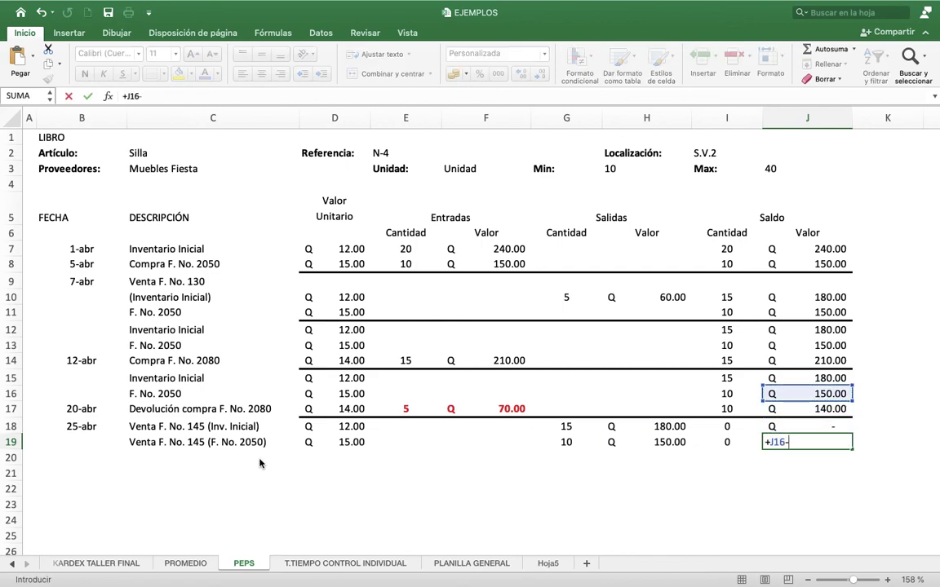
{"action": "key", "text": "Left"}
{"action": "key", "text": "Left"}
{"action": "key", "text": "shift+Tab"}
Enter the description "F. No. 2080" in C20 for the remaining purchase lot
{"action": "key", "text": "Left"}
{"action": "key", "text": "Left"}
{"action": "key", "text": "Left"}
{"action": "key", "text": "Left"}
{"action": "key", "text": "Left"}
{"action": "key", "text": "Left"}
{"action": "key", "text": "Down"}
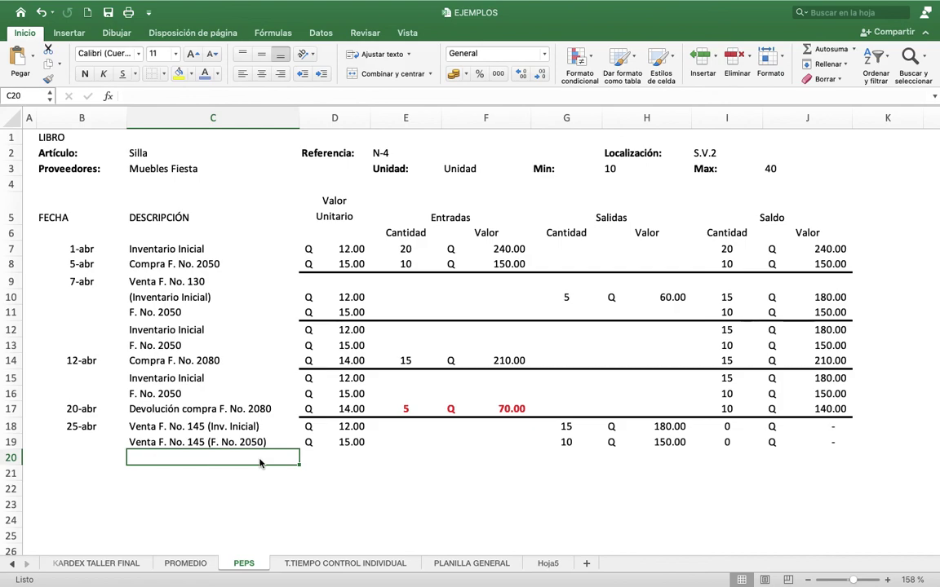
{"action": "type", "text": "F"}
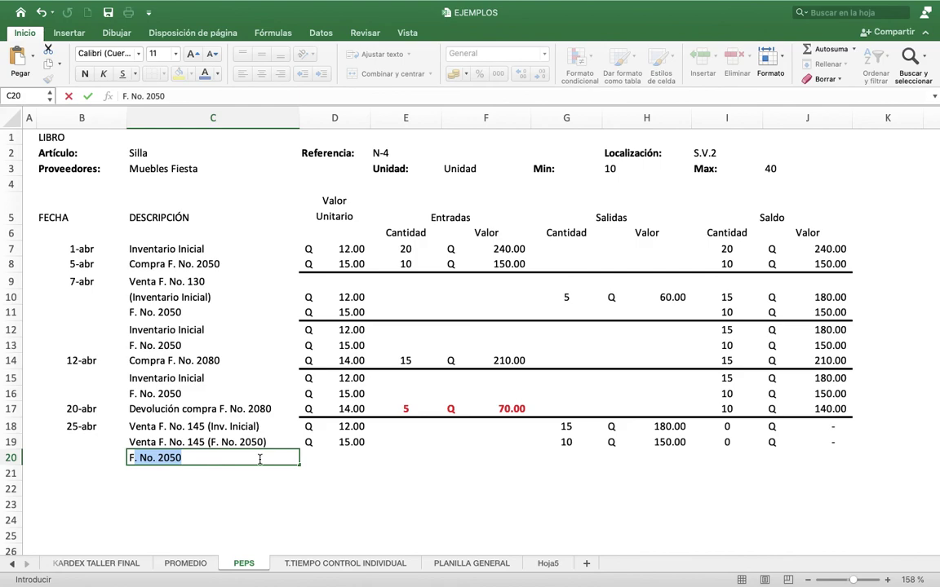
{"action": "type", "text": ". No. 2080"}
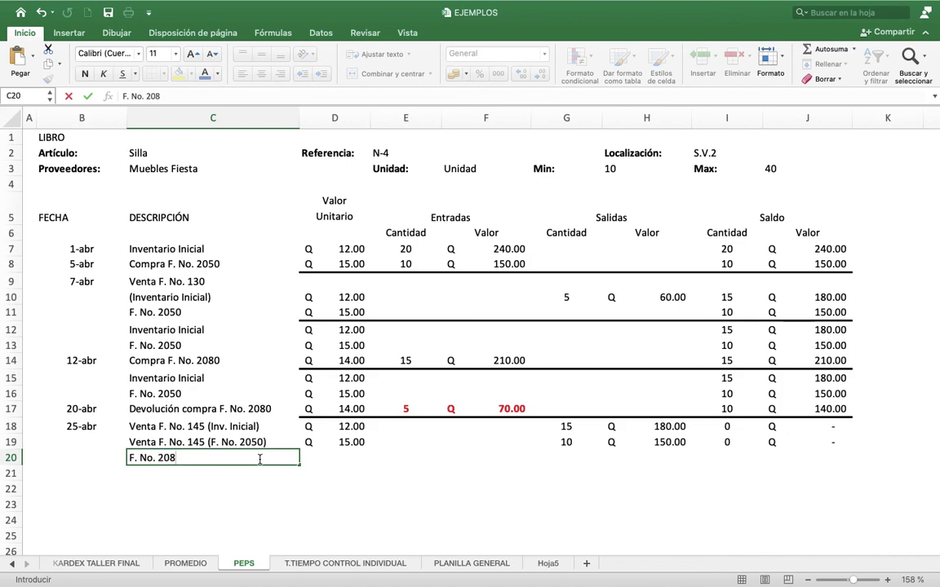
{"action": "key", "text": "Tab"}
{"action": "key", "text": "Up"}
{"action": "key", "text": "Up"}
{"action": "key", "text": "Up"}
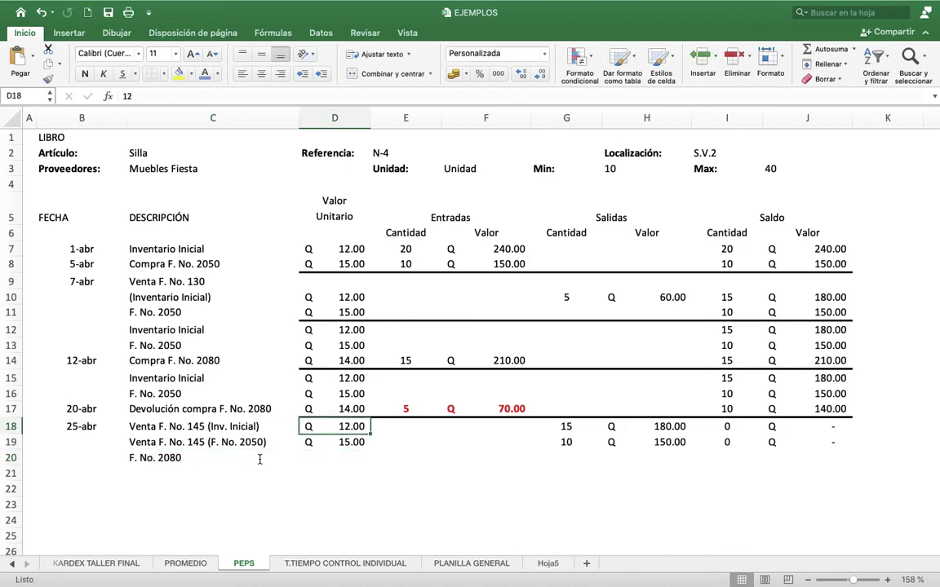
Enter the unit value 14 in D20 for the remaining F. No. 2080 lot
{"action": "key", "text": "Left"}
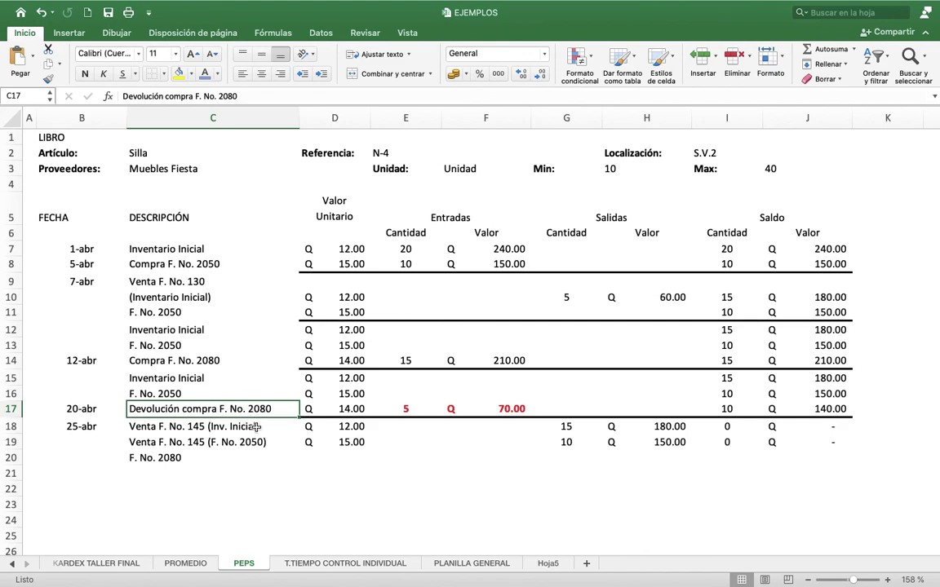
{"action": "left_click", "coordinate": [339, 458]}
{"action": "type", "text": "14"}
{"action": "key", "text": "Tab"}
{"action": "key", "text": "Left"}
Enter the formula +I17 in I20 to carry the invoice 2080 Saldo quantity forward
{"action": "key", "text": "Right"}
{"action": "key", "text": "Right"}
{"action": "key", "text": "Right"}
{"action": "key", "text": "Right"}
{"action": "key", "text": "Right"}
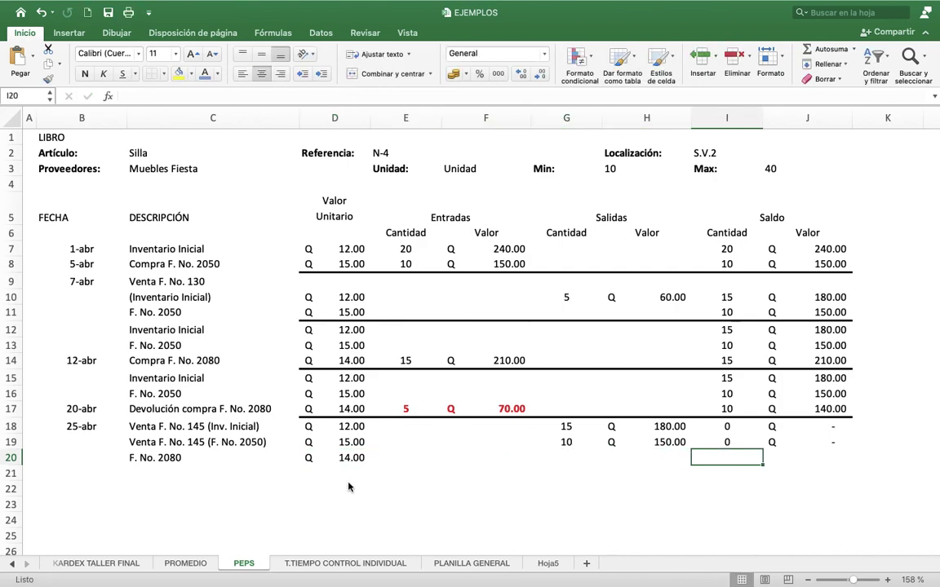
{"action": "type", "text": "+"}
{"action": "key", "text": "Up"}
{"action": "key", "text": "Up"}
{"action": "key", "text": "Up"}
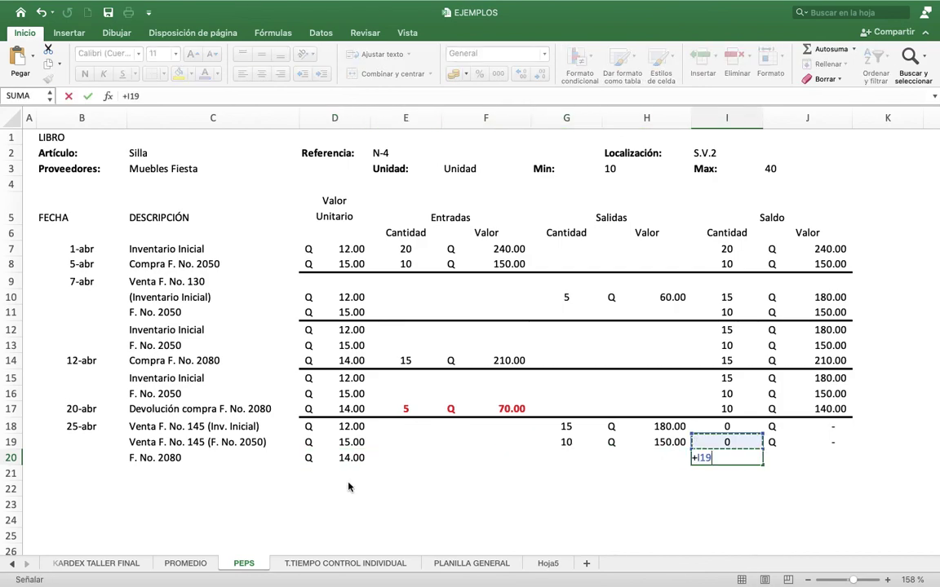
{"action": "key", "text": "Tab"}
Enter the formula +J17 in J20 to carry the invoice 2080 Saldo value forward
{"action": "type", "text": "+"}
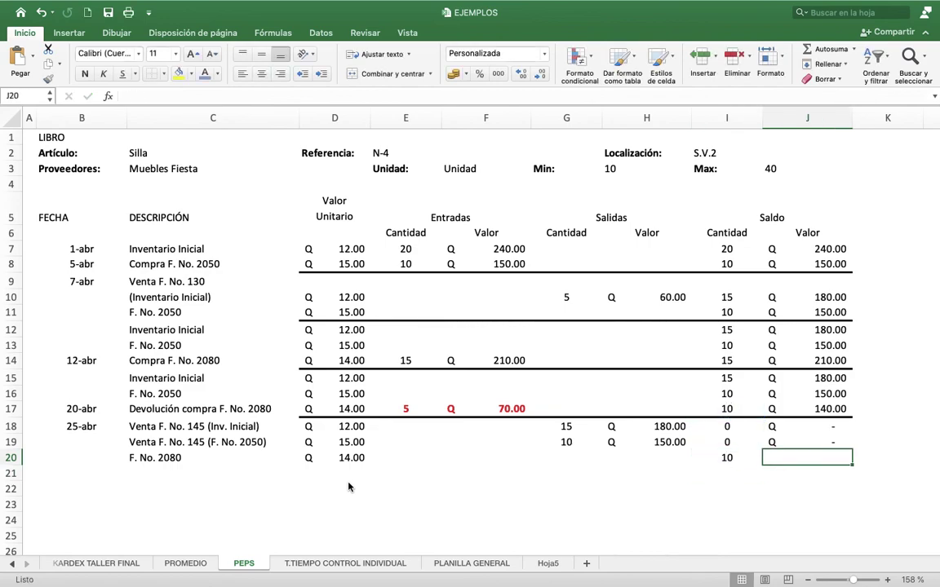
{"action": "key", "text": "Up"}
{"action": "key", "text": "Up"}
{"action": "key", "text": "Up"}
{"action": "key", "text": "Return"}
Apply a thick bottom border to D20:J20 to close off the 25 April sale
{"action": "key", "text": "Up"}
{"action": "key", "text": "shift+Left"}
{"action": "key", "text": "shift+Left"}
{"action": "key", "text": "shift+Left"}
{"action": "key", "text": "shift+Left"}
{"action": "key", "text": "shift+Left"}
{"action": "key", "text": "shift+Left"}
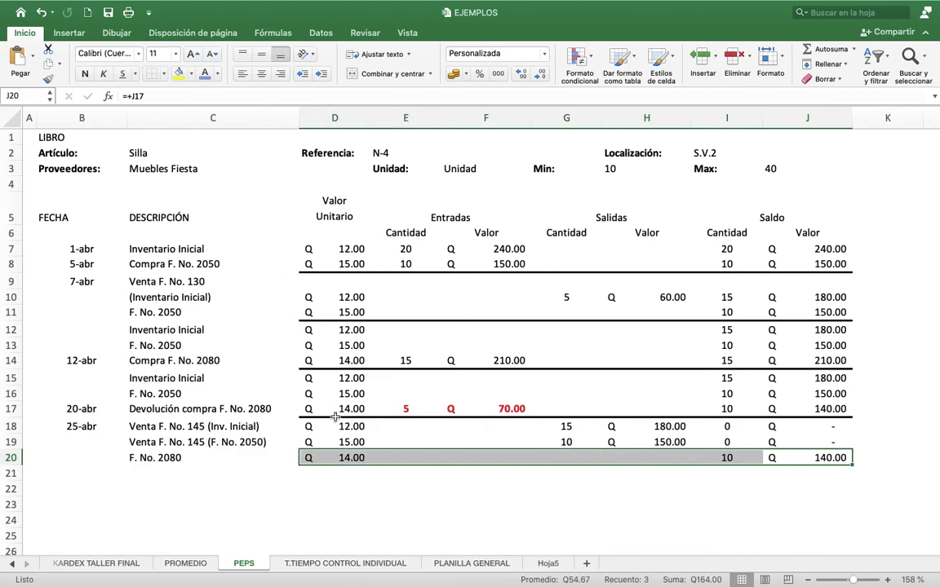
{"action": "right_click", "coordinate": [329, 457]}
{"action": "left_click", "coordinate": [386, 524]}
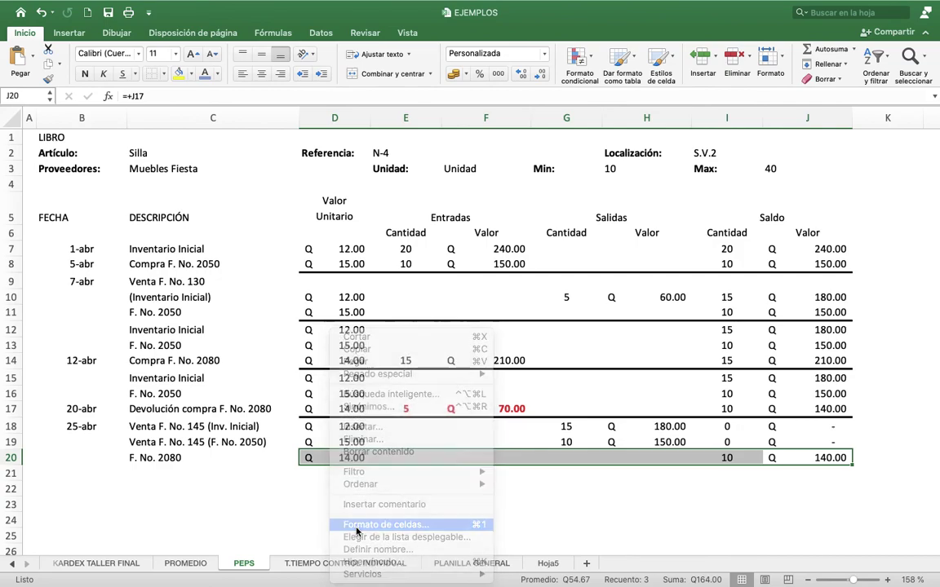
{"action": "left_click", "coordinate": [294, 361]}
{"action": "left_click", "coordinate": [401, 417]}
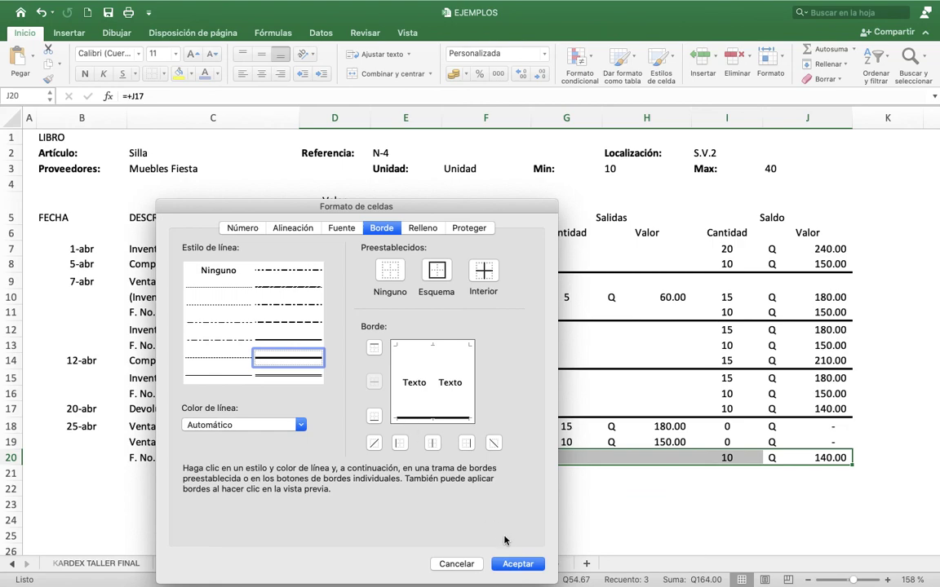
{"action": "left_click", "coordinate": [514, 574]}
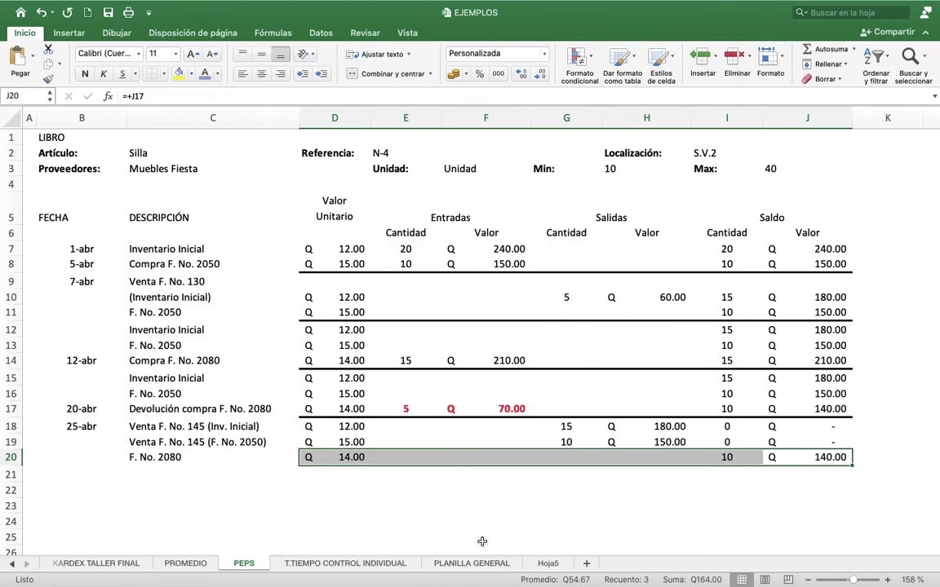
Check the 30 April transaction on the Ejemplo PEPS slide in the presentation, and return to C21 of the Excel sheet
{"action": "left_click", "coordinate": [433, 499]}
{"action": "key", "text": "Left"}
{"action": "key", "text": "Up"}
{"action": "key", "text": "Up"}
{"action": "key", "text": "Left"}
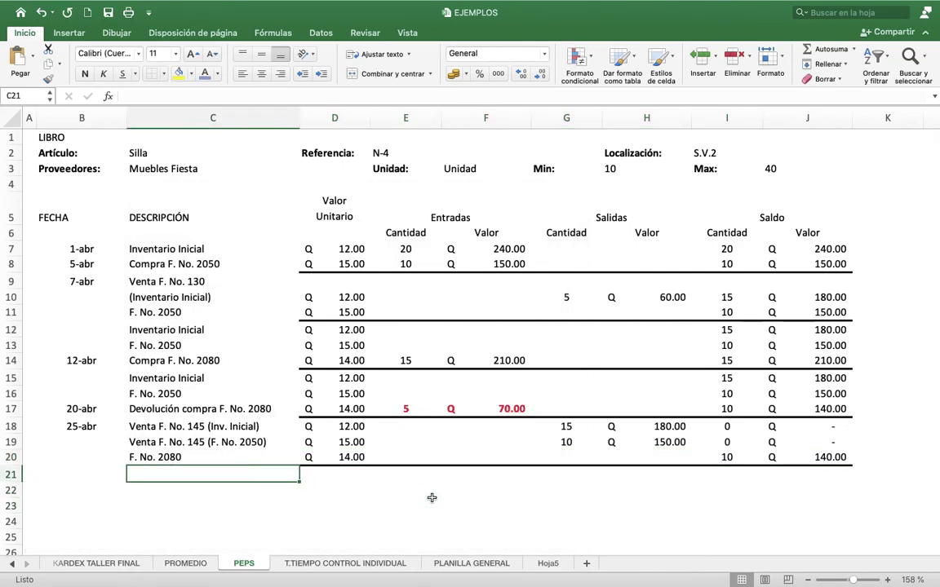
{"action": "key", "text": "ctrl+Left"}
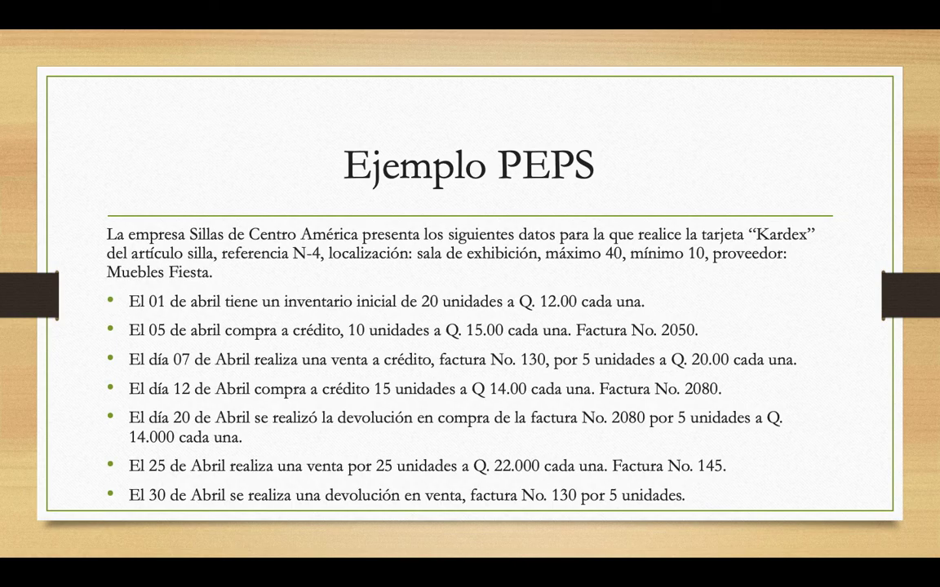
{"action": "key", "text": "super+Tab"}
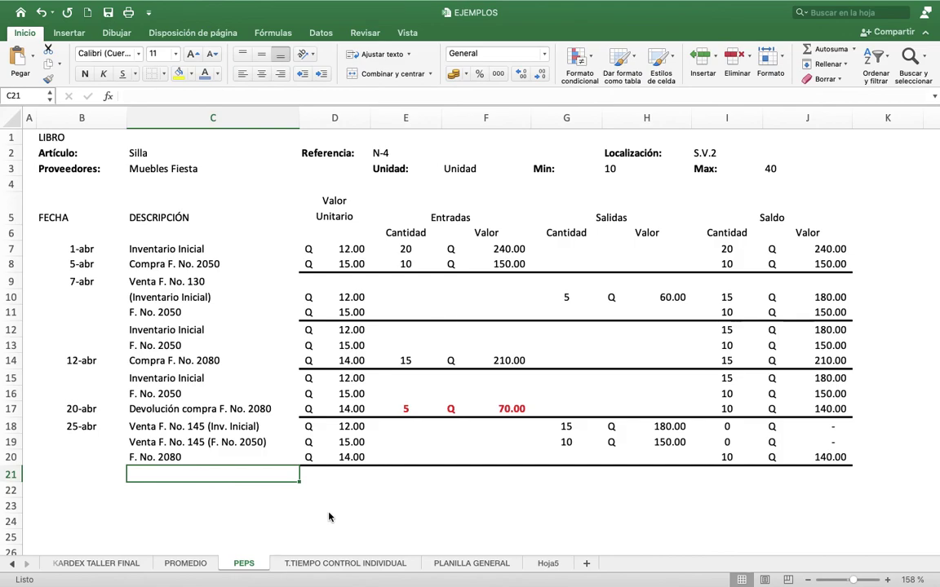
{"action": "key", "text": "super+Tab"}
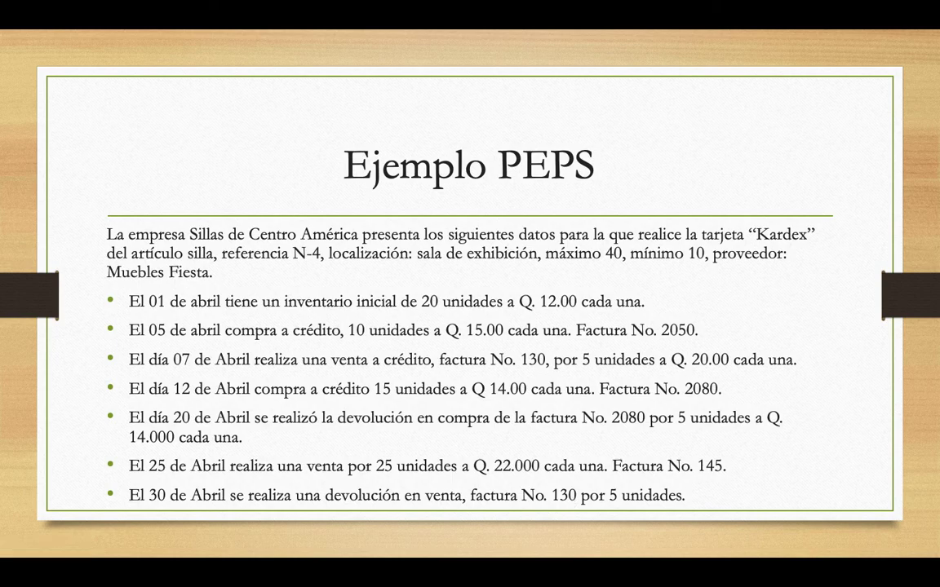
{"action": "key", "text": "super+Tab"}
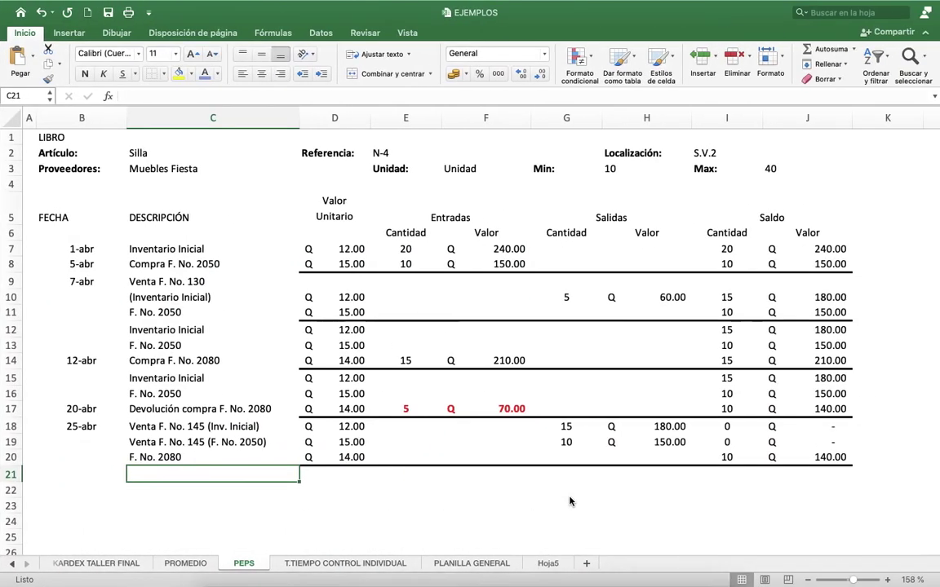
Enter the description "Devolución venta F. 130" in C21 for the sales return
{"action": "type", "text": "S"}
{"action": "key", "text": "BackSpace"}
{"action": "type", "text": "Devolucio"}
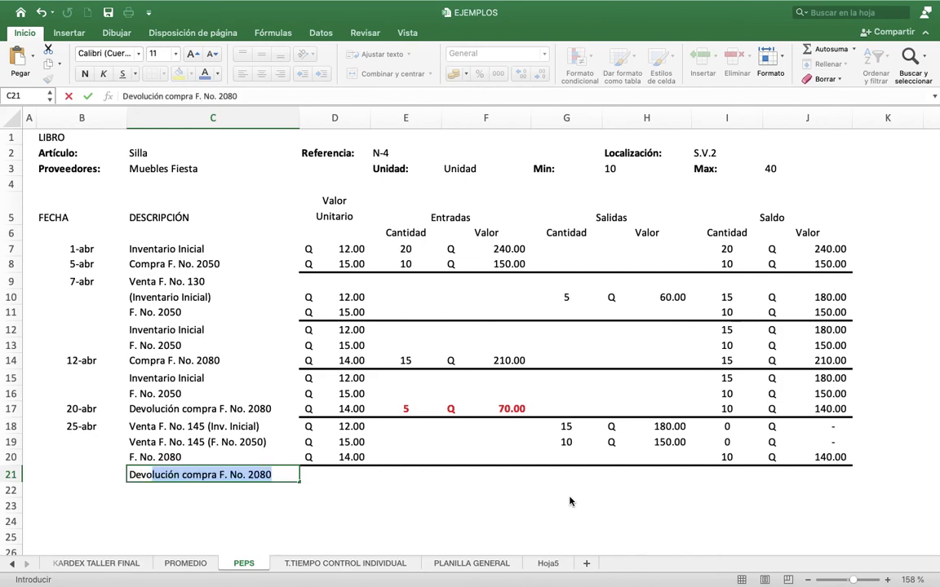
{"action": "key", "text": "BackSpace"}
{"action": "key", "text": "BackSpace"}
{"action": "type", "text": "ión vena"}
{"action": "key", "text": "BackSpace"}
{"action": "type", "text": "ta"}
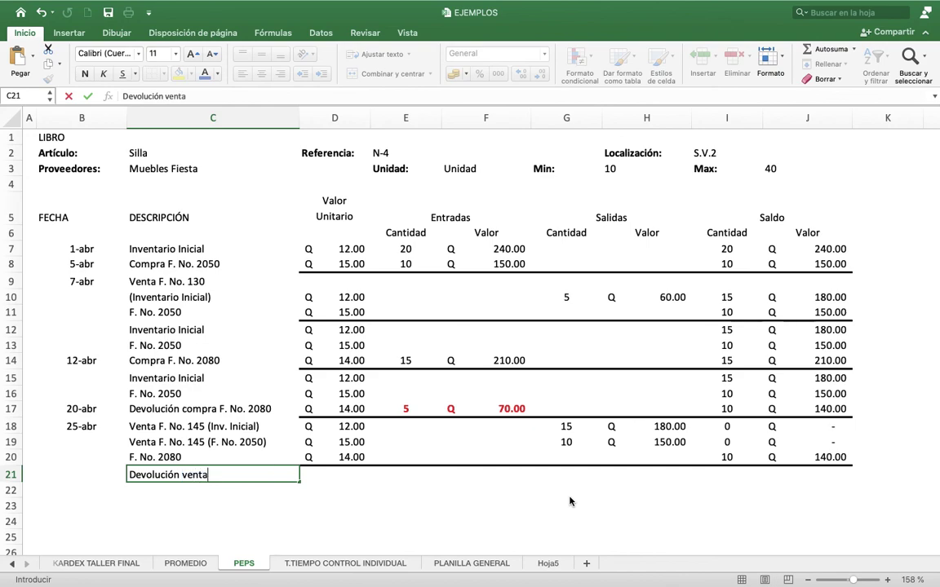
{"action": "type", "text": " F. 130"}
{"action": "key", "text": "Return"}
{"action": "key", "text": "Up"}
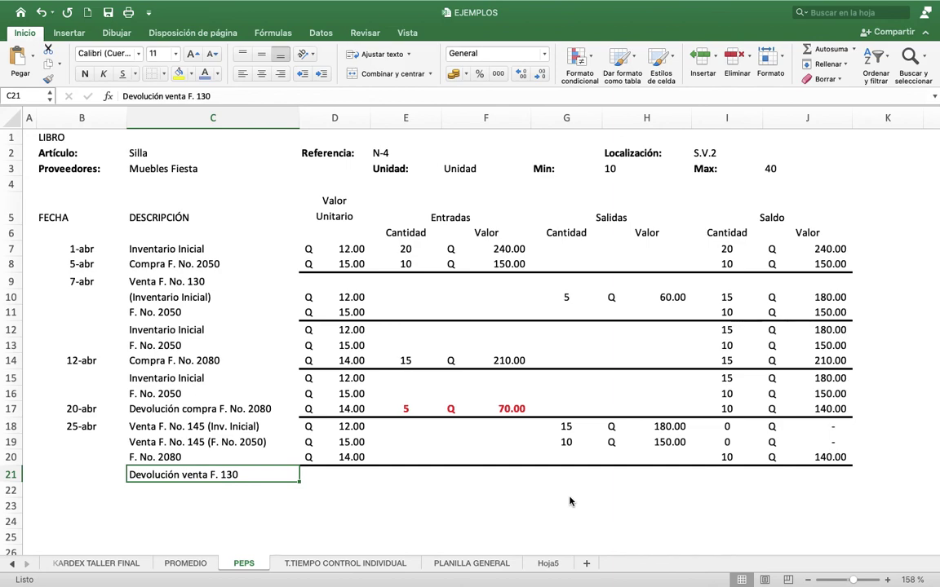
Enter the returned quantity 5 under Salidas in G21
{"action": "key", "text": "Right"}
{"action": "key", "text": "Right"}
{"action": "key", "text": "Right"}
{"action": "key", "text": "Right"}
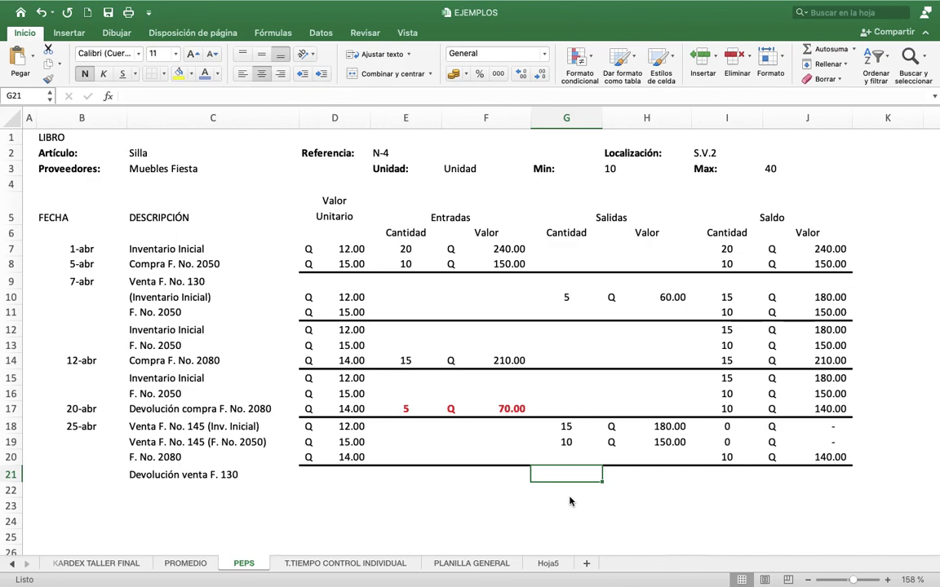
{"action": "type", "text": "5"}
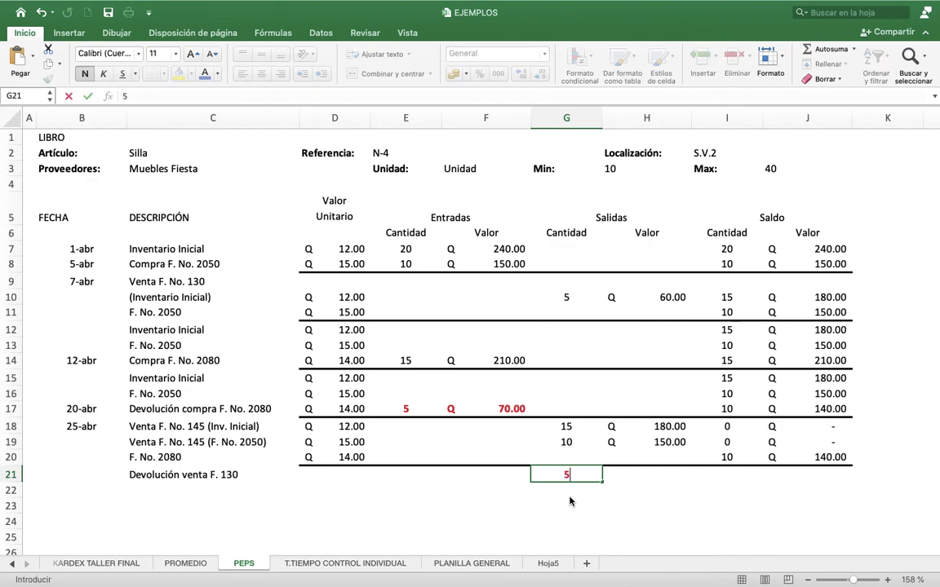
Enter the unit value 12 in D21 for the returned units
{"action": "key", "text": "Left"}
{"action": "key", "text": "Left"}
{"action": "key", "text": "Left"}
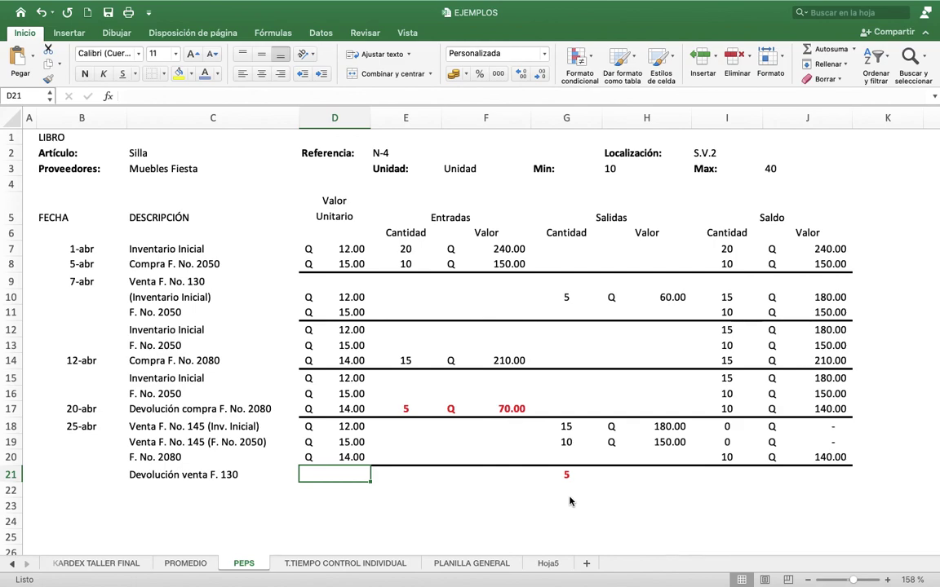
{"action": "type", "text": "12"}
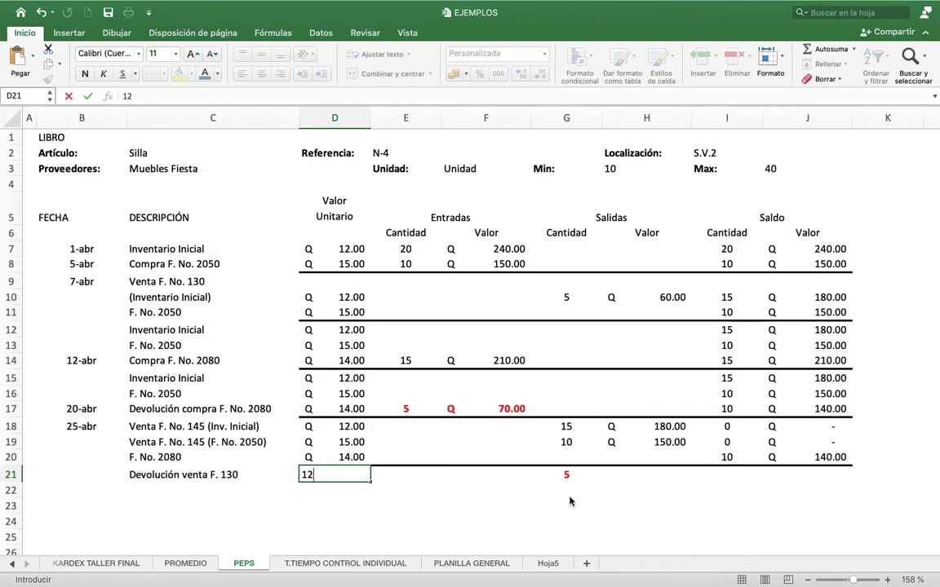
{"action": "key", "text": "Right"}
{"action": "key", "text": "Left"}
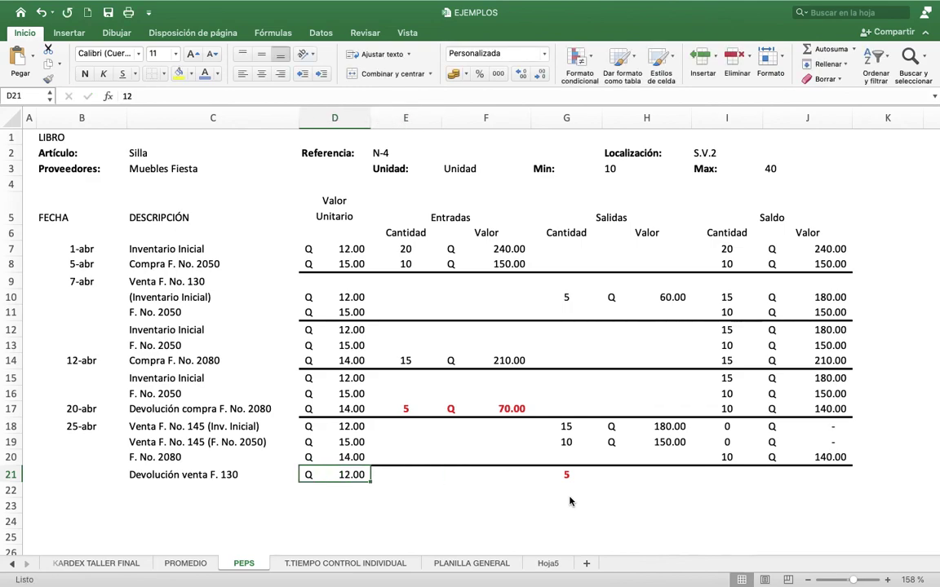
Enter the formula +D21*G21 in H21 to calculate the Salidas value of the sales return
{"action": "key", "text": "Right"}
{"action": "key", "text": "Right"}
{"action": "key", "text": "Right"}
{"action": "key", "text": "Right"}
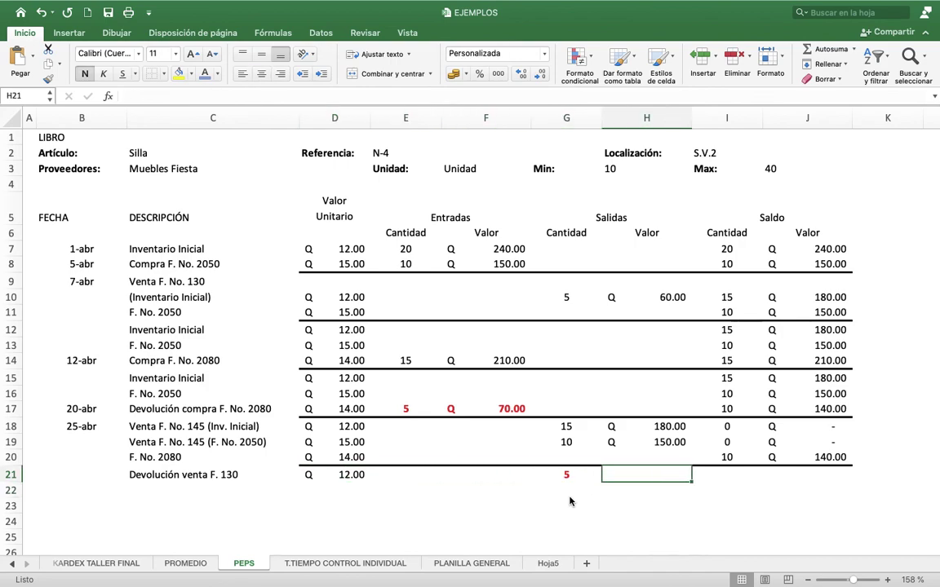
{"action": "type", "text": "+"}
{"action": "key", "text": "Left"}
{"action": "key", "text": "Left"}
{"action": "key", "text": "Left"}
{"action": "key", "text": "Left"}
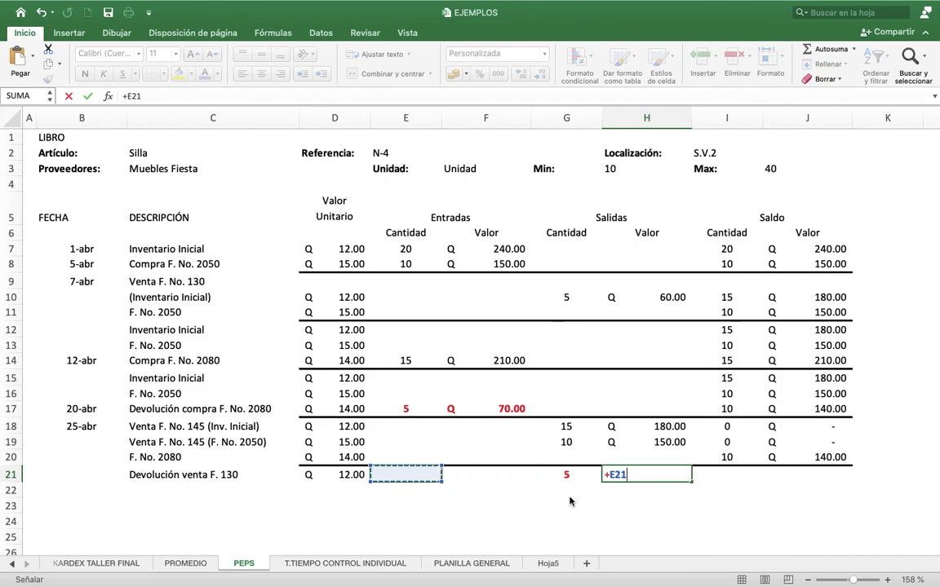
{"action": "type", "text": "*"}
{"action": "key", "text": "Left"}
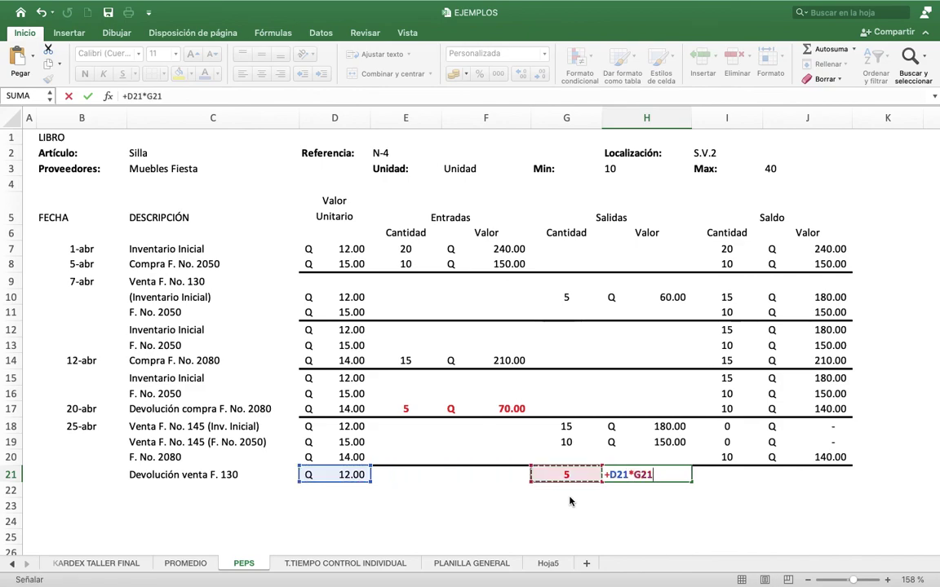
{"action": "key", "text": "Return"}
{"action": "key", "text": "Up"}
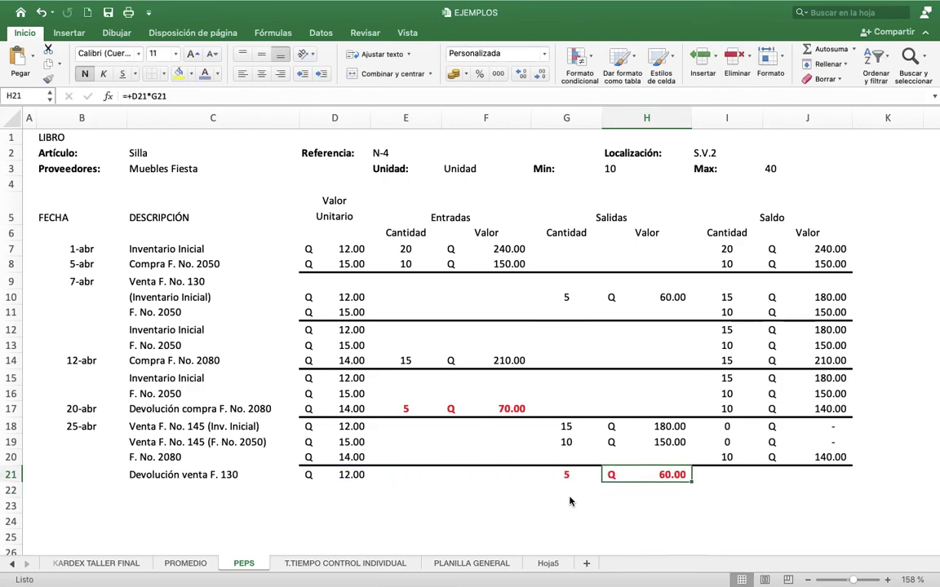
Enter the formula +G21 in I21 to bring the returned units into the Saldo quantity
{"action": "key", "text": "Right"}
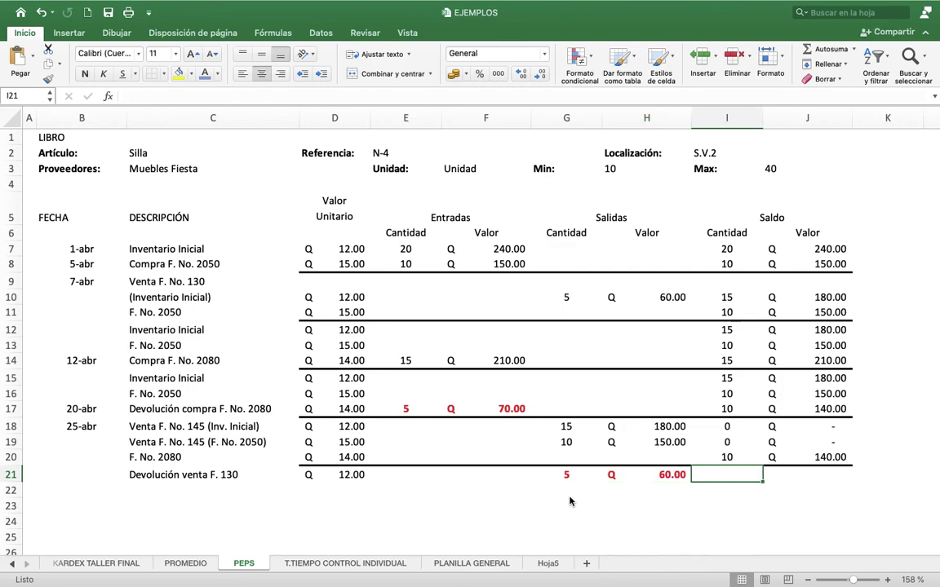
{"action": "type", "text": "+"}
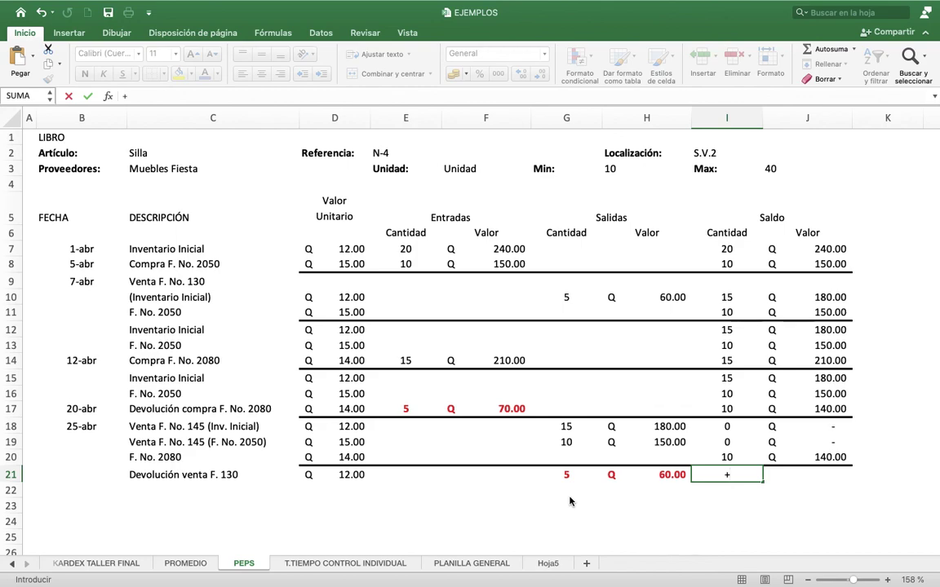
{"action": "key", "text": "Left"}
{"action": "key", "text": "Left"}
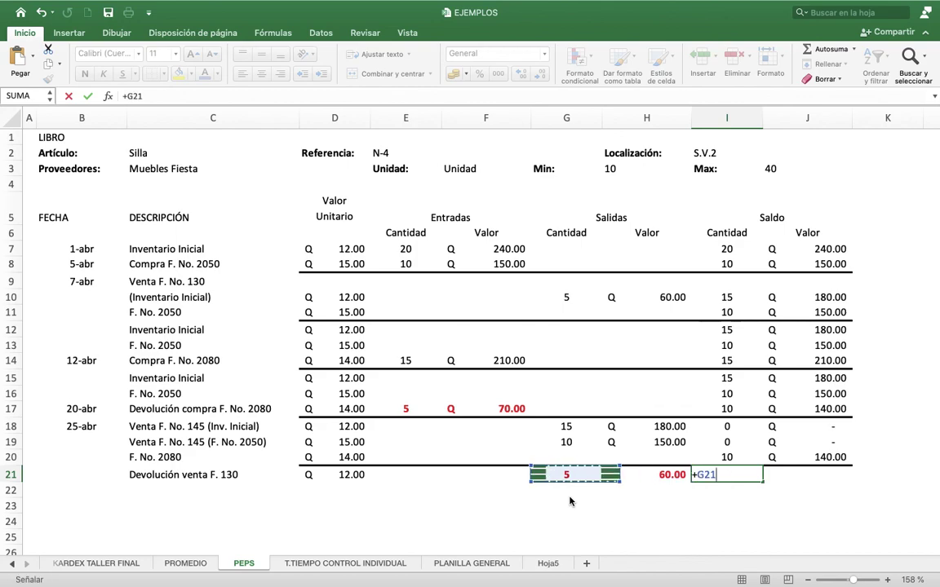
{"action": "key", "text": "Tab"}
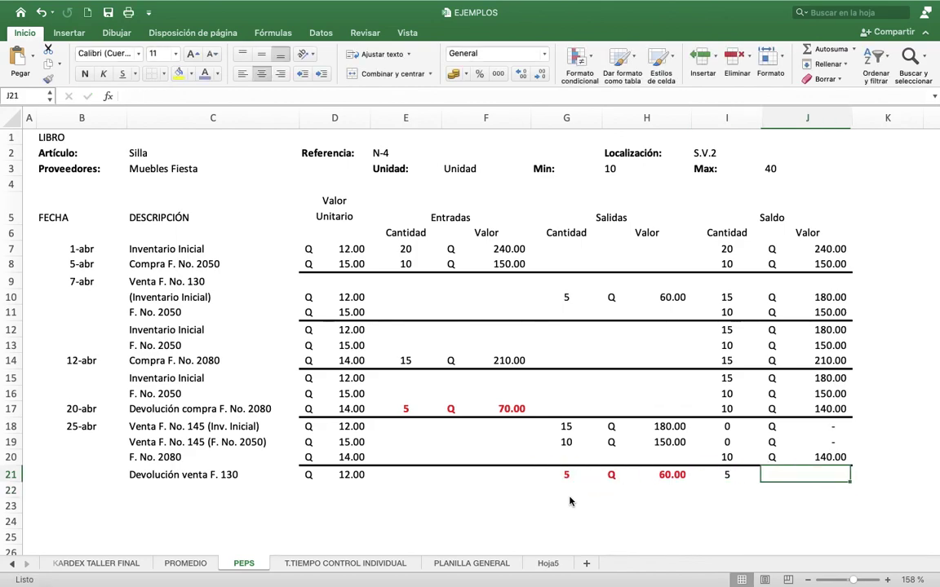
Enter the formula +H21 in J21 to bring the returned amount into the Saldo value
{"action": "type", "text": "+"}
{"action": "key", "text": "Left"}
{"action": "key", "text": "Left"}
{"action": "key", "text": "Return"}
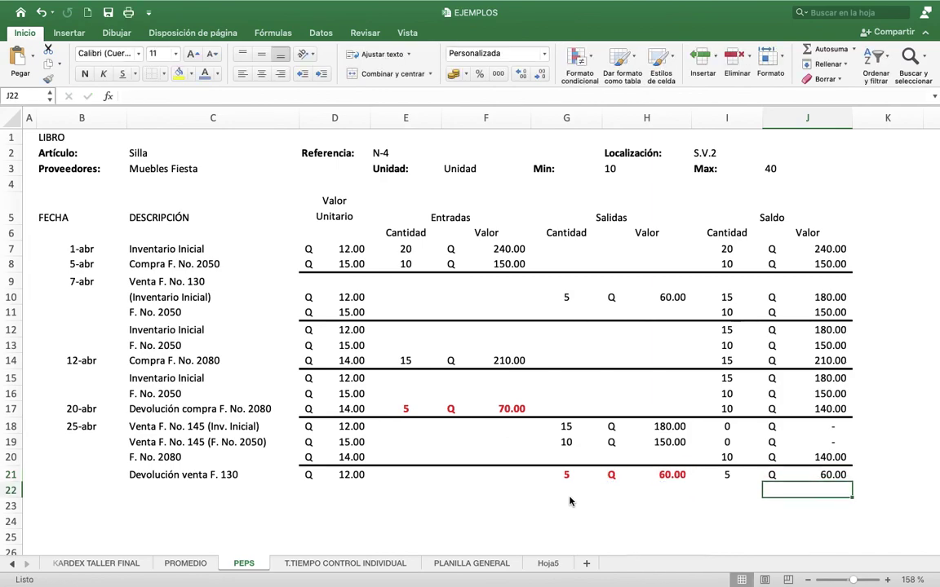
Review the Saldo and description cells of rows 17 to 21 to find which lot still has stock
{"action": "key", "text": "Up"}
{"action": "key", "text": "Up"}
{"action": "key", "text": "Up"}
{"action": "key", "text": "Up"}
{"action": "key", "text": "Up"}
{"action": "key", "text": "Down"}
{"action": "key", "text": "Down"}
{"action": "key", "text": "Down"}
{"action": "key", "text": "Down"}
{"action": "key", "text": "Up"}
{"action": "key", "text": "Left"}
{"action": "key", "text": "Down"}
{"action": "key", "text": "Left"}
{"action": "key", "text": "Left"}
{"action": "key", "text": "Left"}
{"action": "key", "text": "Left"}
{"action": "key", "text": "Left"}
{"action": "key", "text": "Left"}
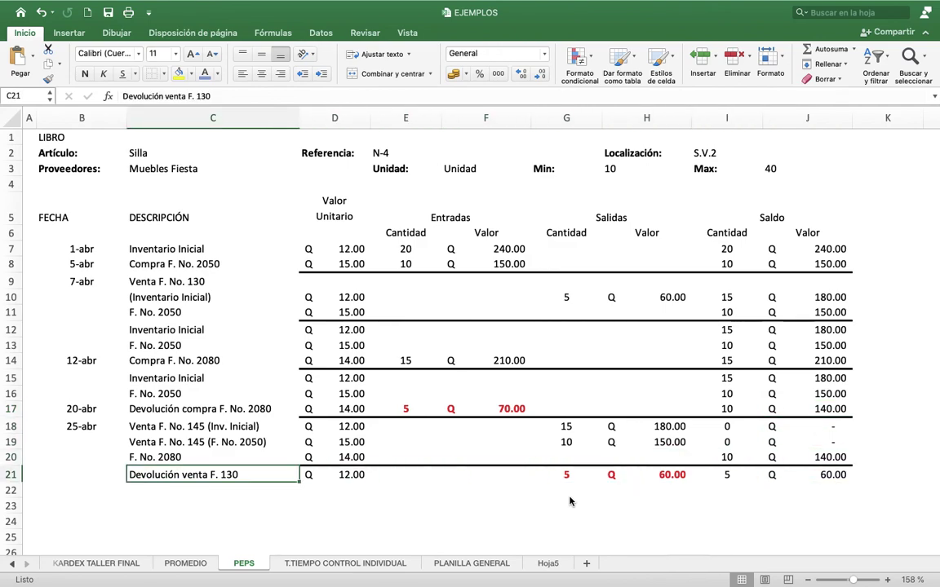
{"action": "key", "text": "Down"}
{"action": "key", "text": "Up"}
{"action": "key", "text": "Up"}
{"action": "key", "text": "Up"}
{"action": "key", "text": "Up"}
{"action": "key", "text": "Up"}
Enter the description "F. No. 2080" in C22 below the sales return
{"action": "key", "text": "Down"}
{"action": "key", "text": "Down"}
{"action": "key", "text": "Down"}
{"action": "key", "text": "Down"}
{"action": "key", "text": "Down"}
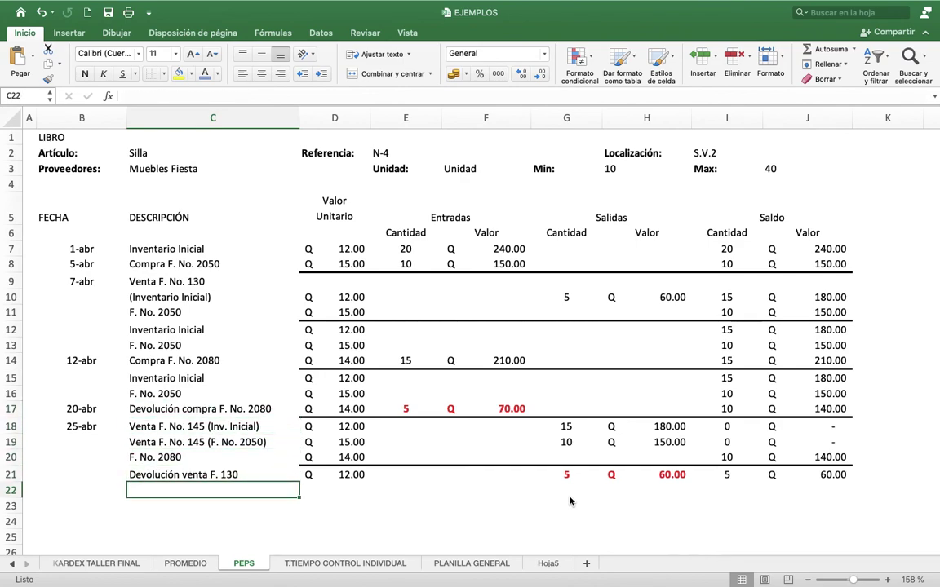
{"action": "type", "text": "F. No. 2080"}
{"action": "key", "text": "Return"}
Enter the unit value 14 in D22 for the F. No. 2080 lot below the sales return
{"action": "key", "text": "Up"}
{"action": "key", "text": "Up"}
{"action": "key", "text": "Up"}
{"action": "key", "text": "Right"}
{"action": "key", "text": "Right"}
{"action": "key", "text": "Left"}
{"action": "key", "text": "Down"}
{"action": "key", "text": "Down"}
{"action": "type", "text": "14"}
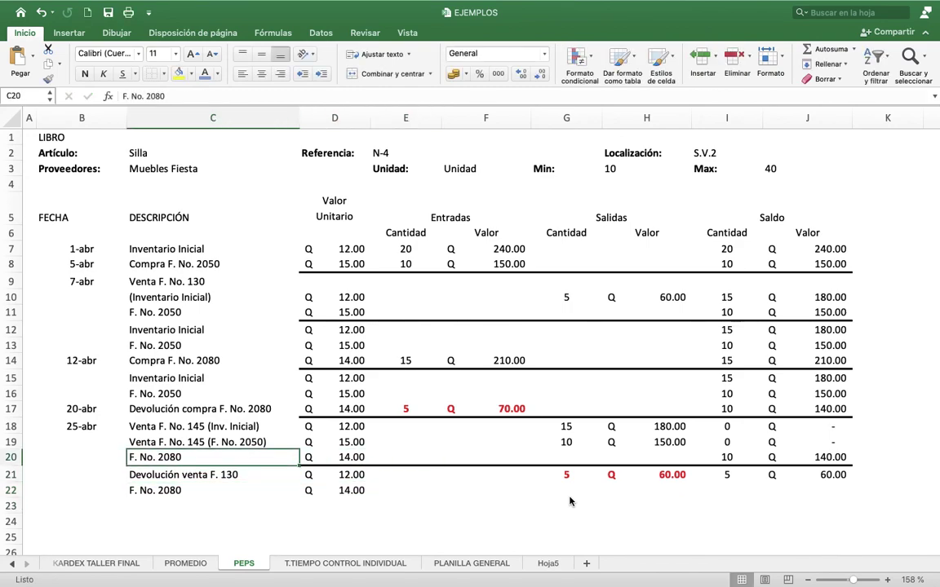
Enter the formula +I20 in I22 to carry the invoice 2080 Saldo quantity forward
{"action": "key", "text": "Down"}
{"action": "key", "text": "Down"}
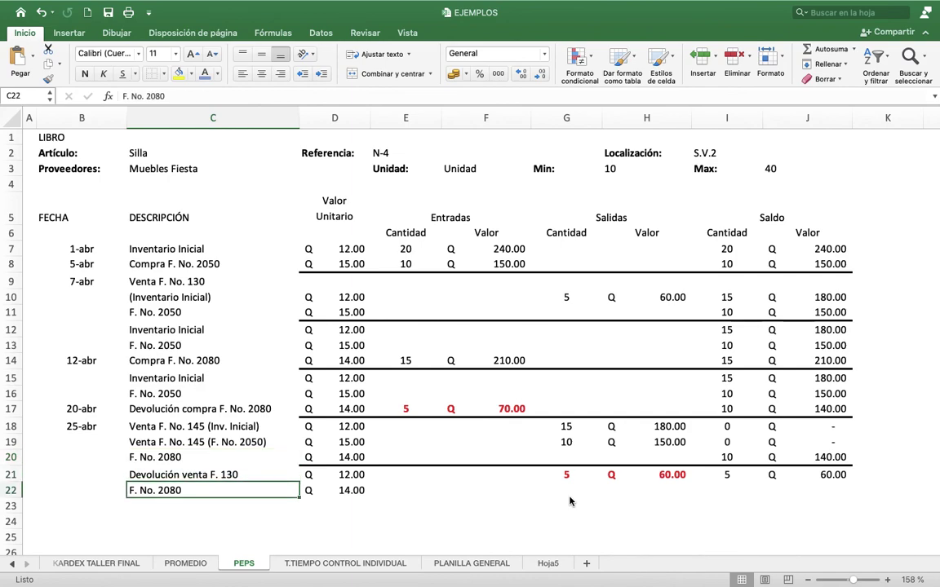
{"action": "key", "text": "Right"}
{"action": "left_click", "coordinate": [569, 496]}
{"action": "key", "text": "Right"}
{"action": "key", "text": "Right"}
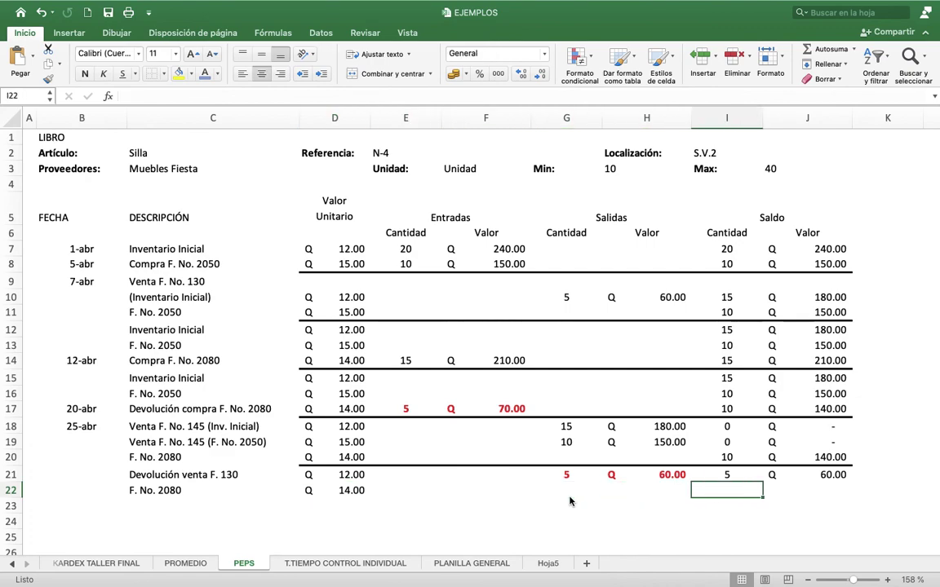
{"action": "type", "text": "+"}
{"action": "key", "text": "Up"}
{"action": "key", "text": "Up"}
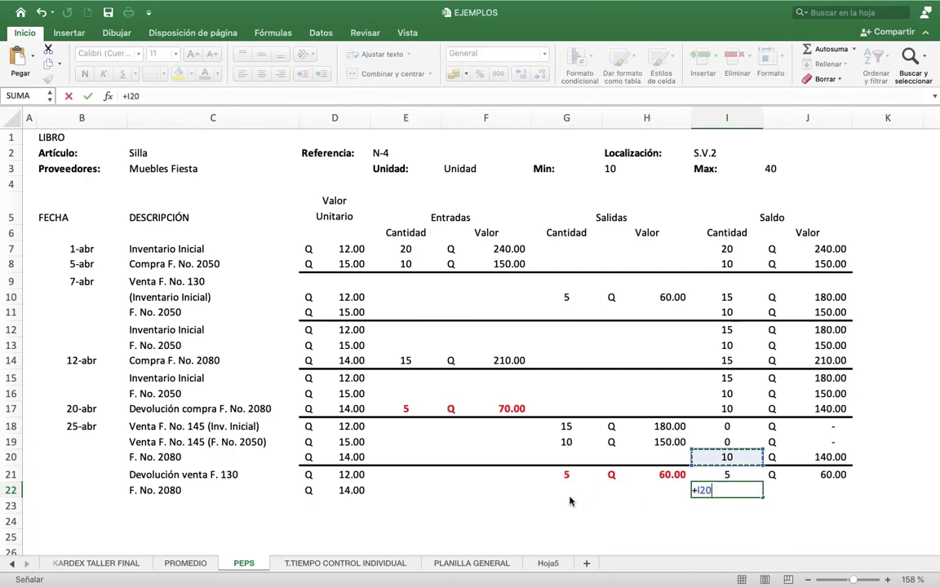
{"action": "key", "text": "Return"}
Enter the formula +J20 in J22 to carry the invoice 2080 Saldo value forward
{"action": "key", "text": "Up"}
{"action": "key", "text": "Right"}
{"action": "type", "text": "+"}
{"action": "key", "text": "Up"}
{"action": "key", "text": "Up"}
{"action": "key", "text": "Return"}
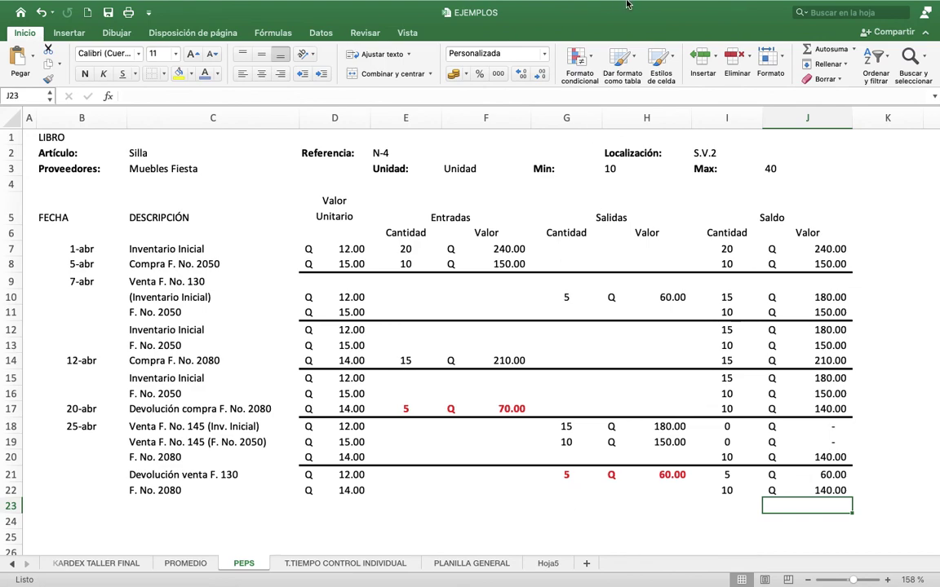
{"action": "mouse_move", "coordinate": [150, 5]}
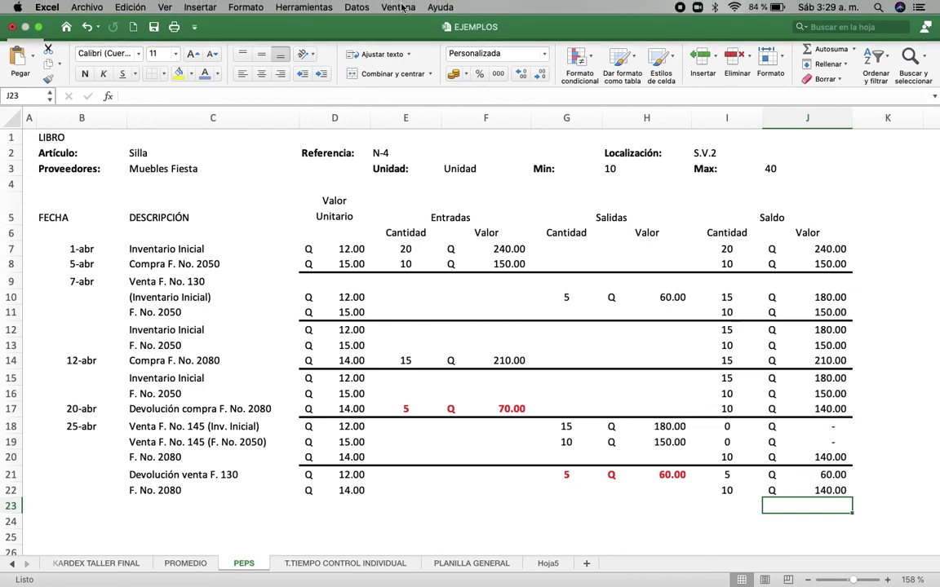
{"action": "mouse_move", "coordinate": [563, 5]}
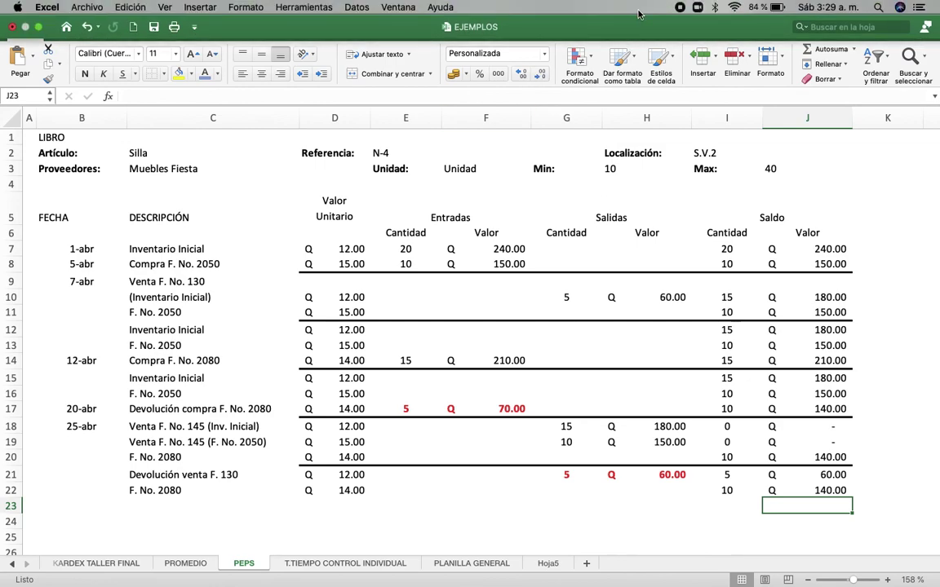